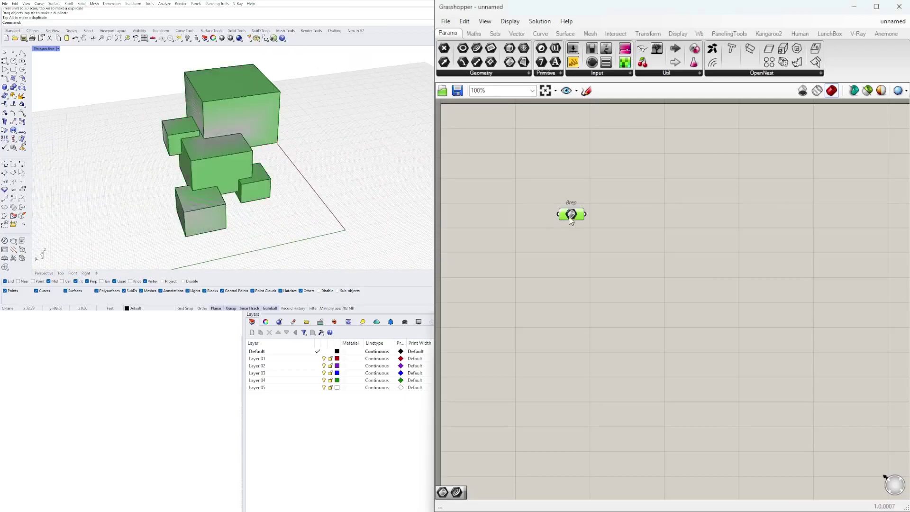
pyautogui.click(787, 107)
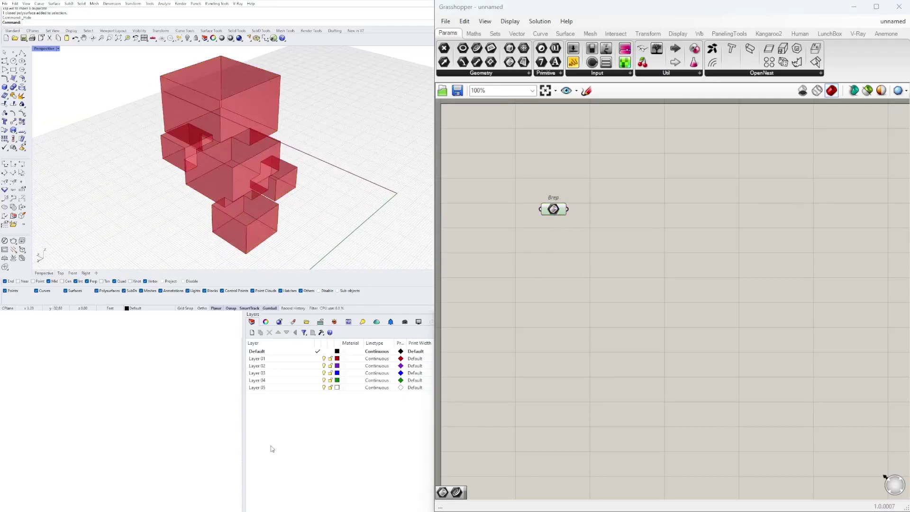
pyautogui.doubleClick(658, 208)
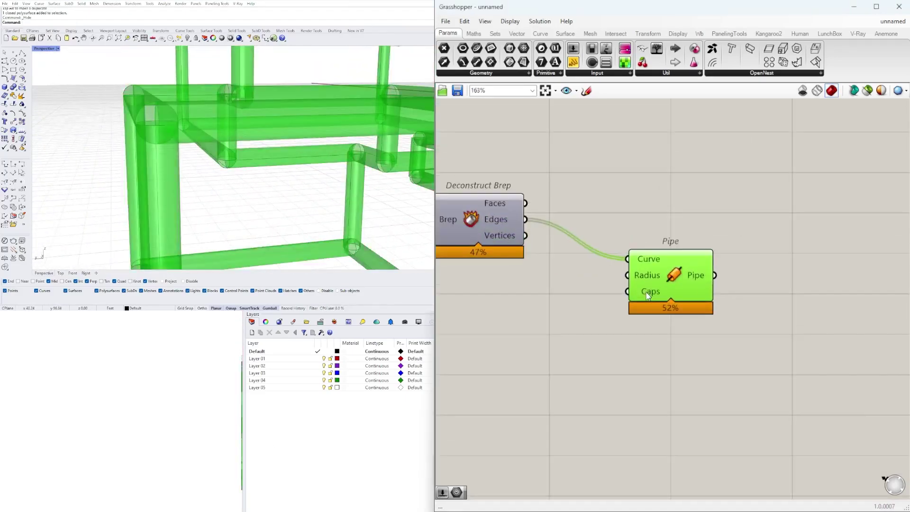
pyautogui.click(698, 201)
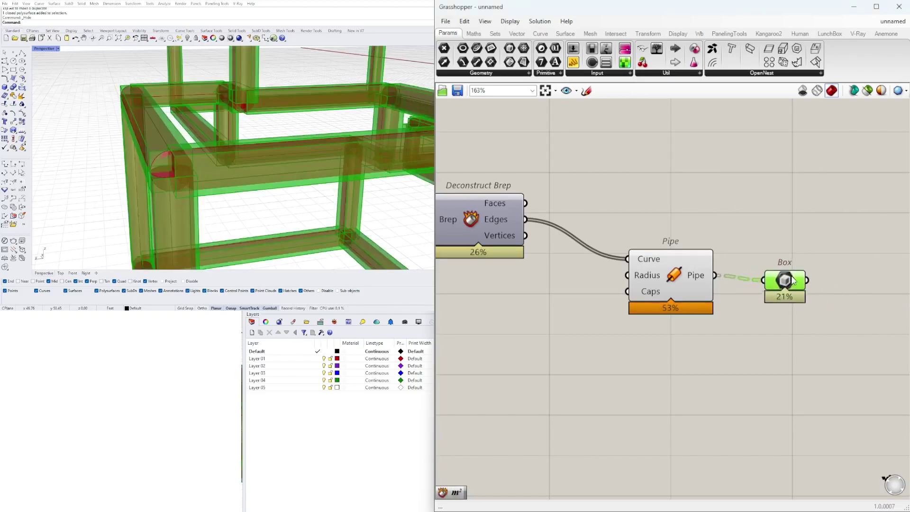
pyautogui.middleClick(657, 220)
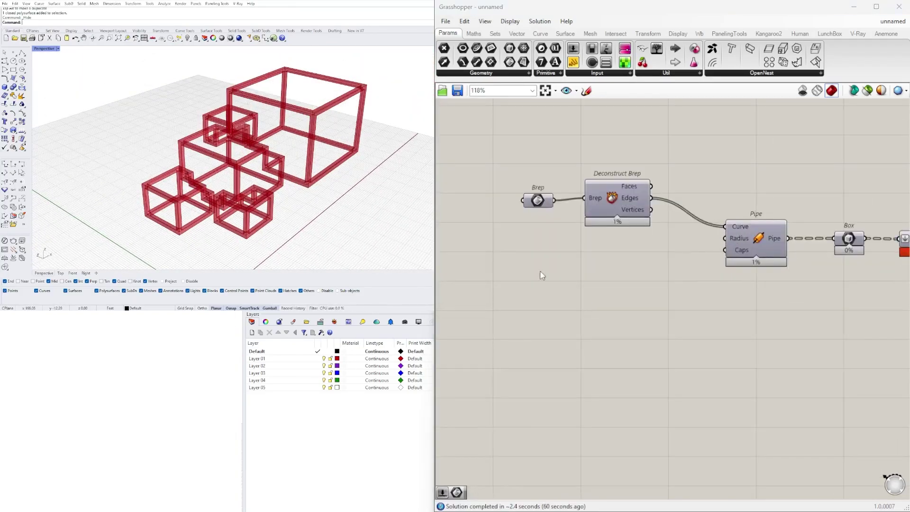
pyautogui.scroll(6, 543, 270)
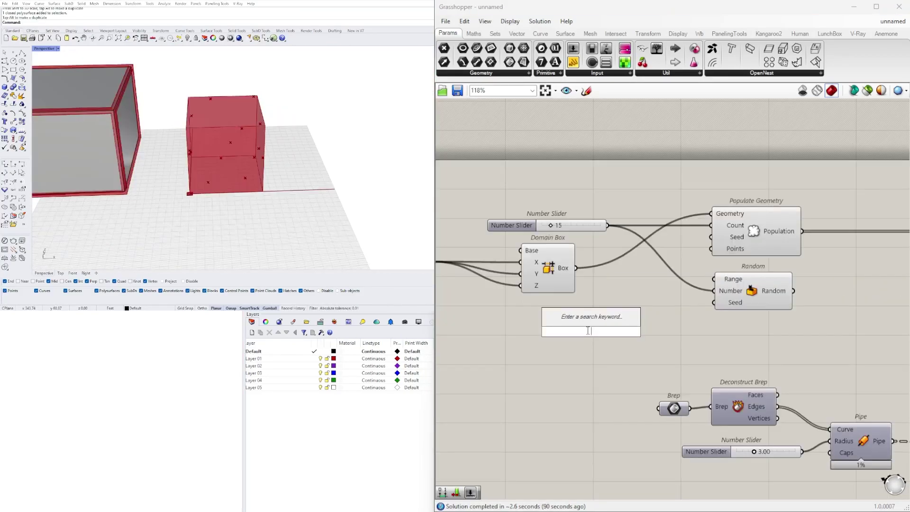
# Add a Construct Domain component to the canvas and place a copy of the 15 number slider beside its inputs.
pyautogui.doubleClick(588, 331)
pyautogui.write('CONSTRUCT')
pyautogui.press('Return')
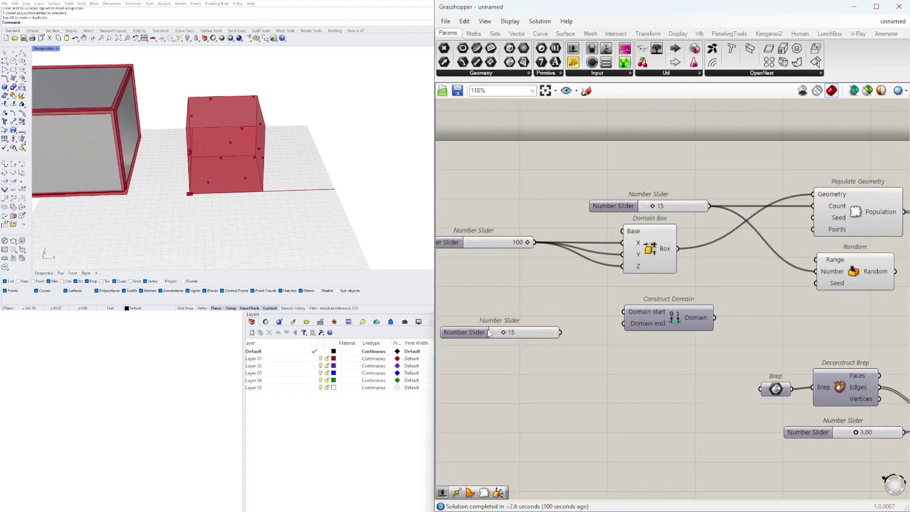
pyautogui.keyDown('alt'); pyautogui.moveTo(492, 332); pyautogui.dragTo(508, 311); pyautogui.keyUp('alt')
pyautogui.doubleClick(508, 332)
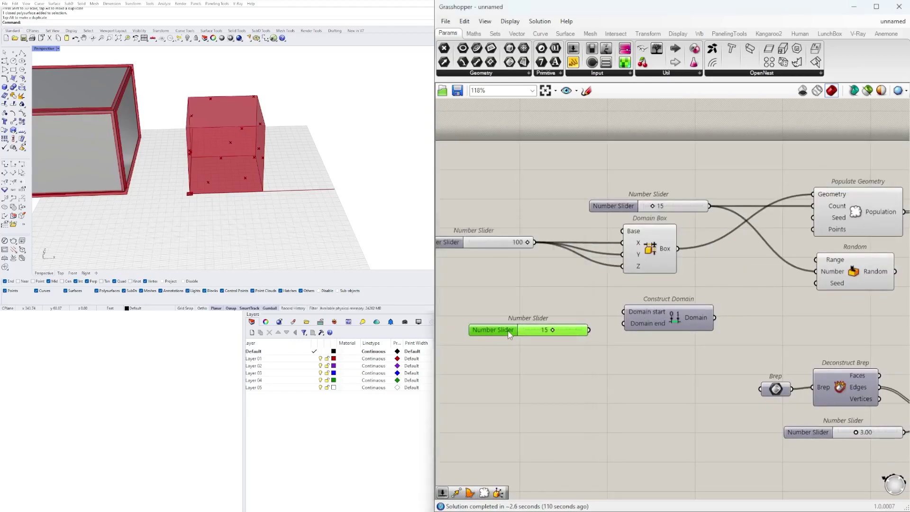
pyautogui.moveTo(509, 334); pyautogui.dragTo(518, 310)
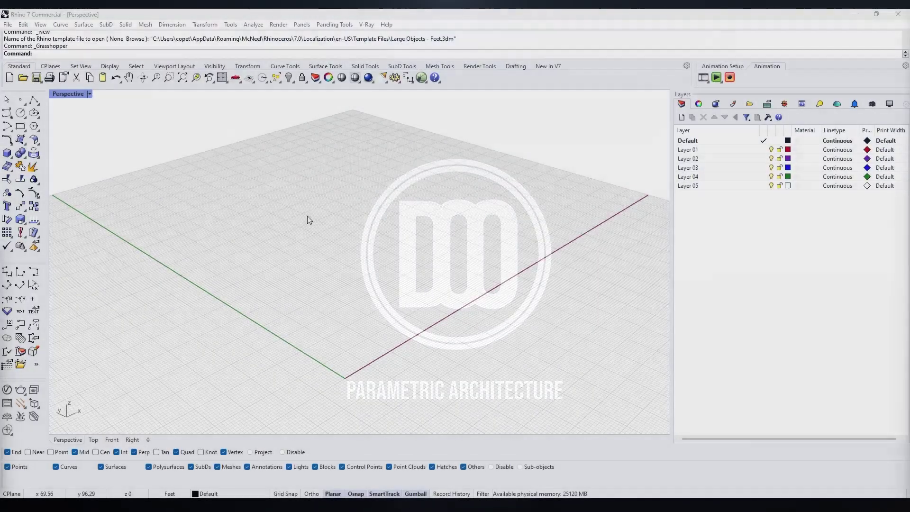
# Draw a corner-to-corner box on the ground plane in the Perspective viewport, with its height raised roughly to a cube.
pyautogui.click(7, 153)
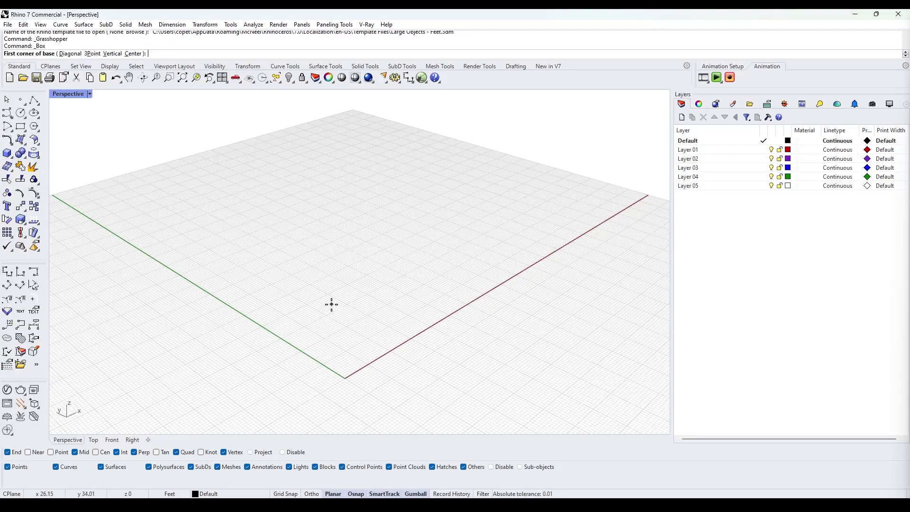
pyautogui.click(374, 304)
pyautogui.click(372, 247)
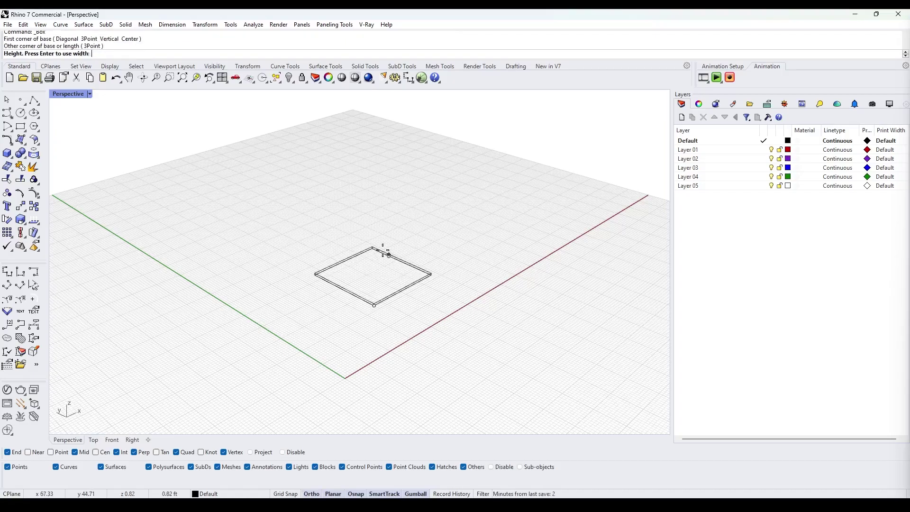
pyautogui.click(396, 200)
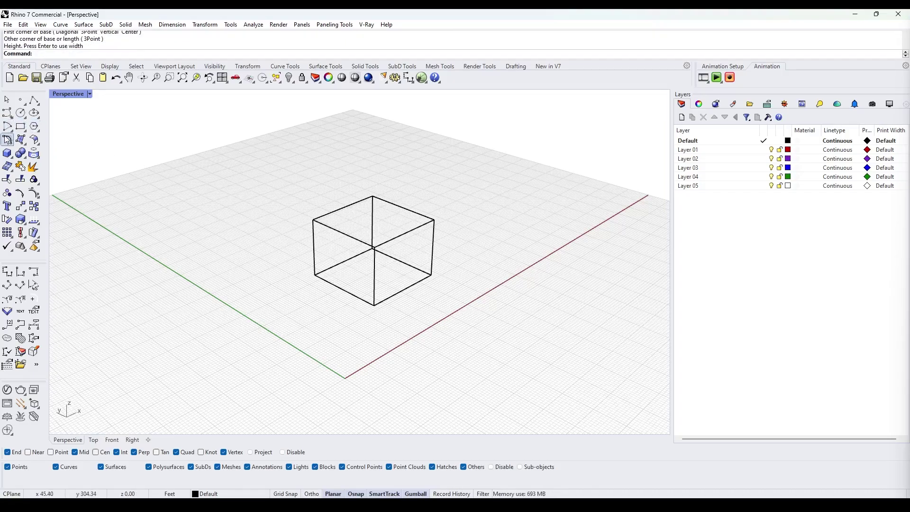
pyautogui.click(6, 154)
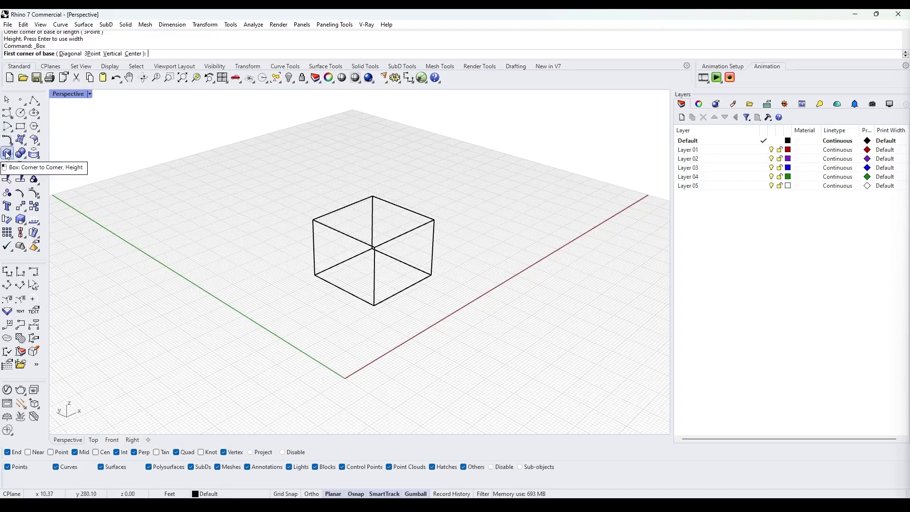
pyautogui.press('Escape')
# Set the Perspective viewport to the Shaded display mode.
pyautogui.click(73, 94)
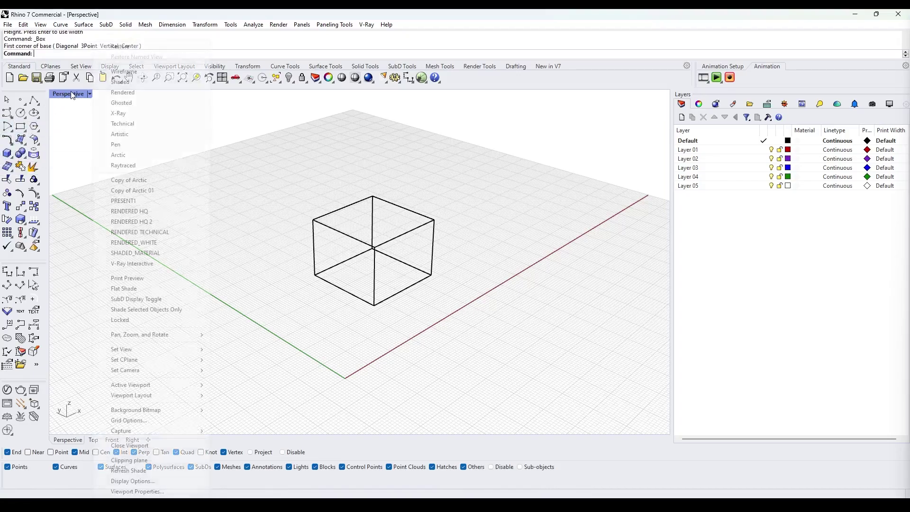
pyautogui.click(140, 83)
pyautogui.moveTo(142, 109)
pyautogui.mouseDown(button='right')
pyautogui.moveTo(397, 197)
pyautogui.moveTo(446, 235)
pyautogui.mouseUp(button='right')
# Duplicate the box twice with the gumball, offsetting the copies behind and along X of the original.
pyautogui.click(446, 235)
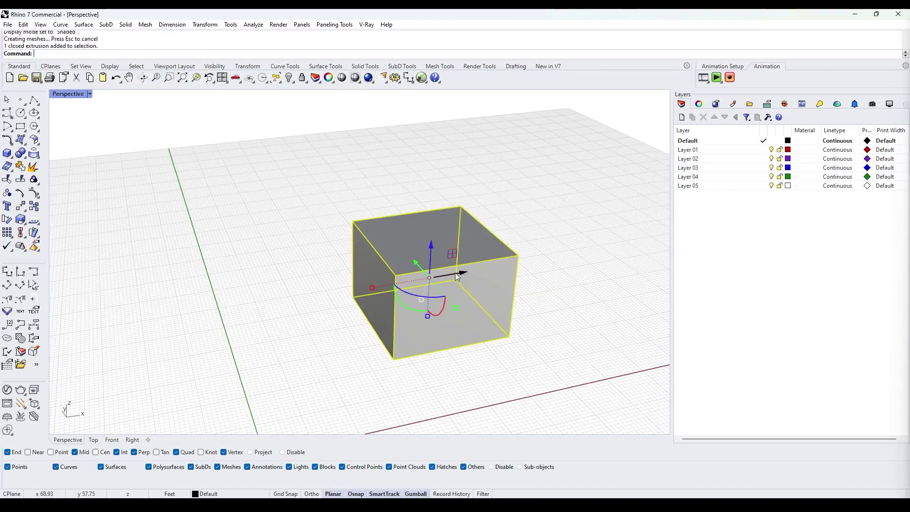
pyautogui.press('alt')
pyautogui.moveTo(463, 274); pyautogui.dragTo(498, 273)
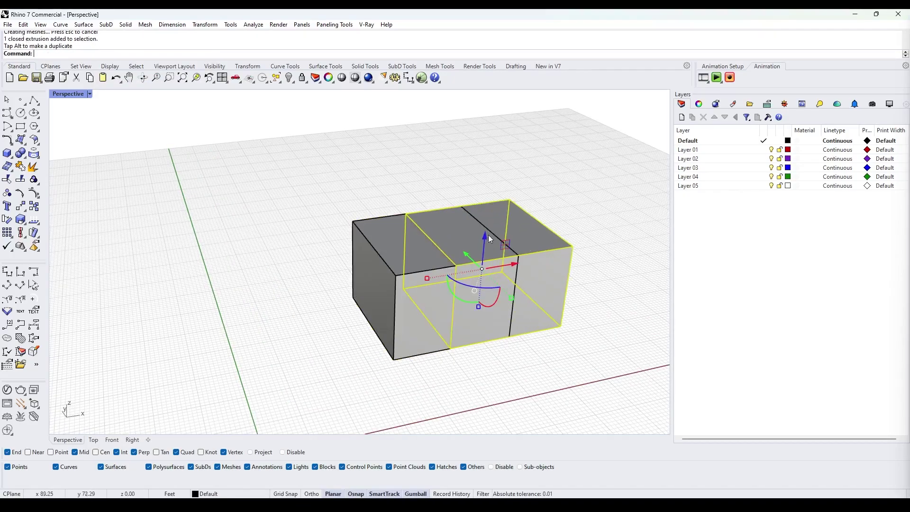
pyautogui.moveTo(488, 234); pyautogui.dragTo(512, 198)
pyautogui.press('alt')
pyautogui.moveTo(551, 231); pyautogui.dragTo(582, 220)
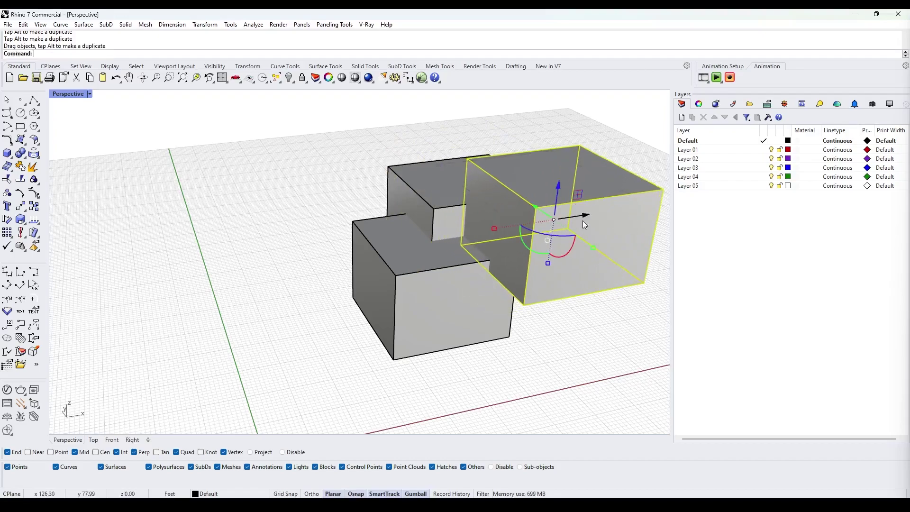
# Duplicate the box twice more with the gumball to build a staggered cluster of five boxes.
pyautogui.moveTo(558, 190); pyautogui.dragTo(414, 361)
pyautogui.press('alt')
pyautogui.moveTo(414, 361); pyautogui.dragTo(436, 288, button='right')
pyautogui.press('alt')
pyautogui.moveTo(365, 308); pyautogui.dragTo(259, 312)
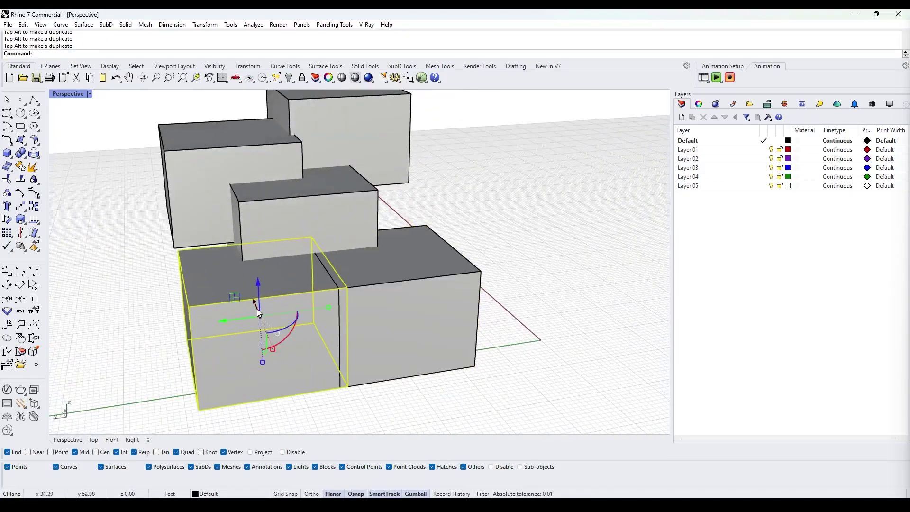
# Scale the boxes uniformly in 3D, enlarging the rearmost one and shrinking the rear-side one and the two front ones.
pyautogui.keyDown('shift'); pyautogui.moveTo(328, 307); pyautogui.dragTo(305, 310); pyautogui.keyUp('shift')
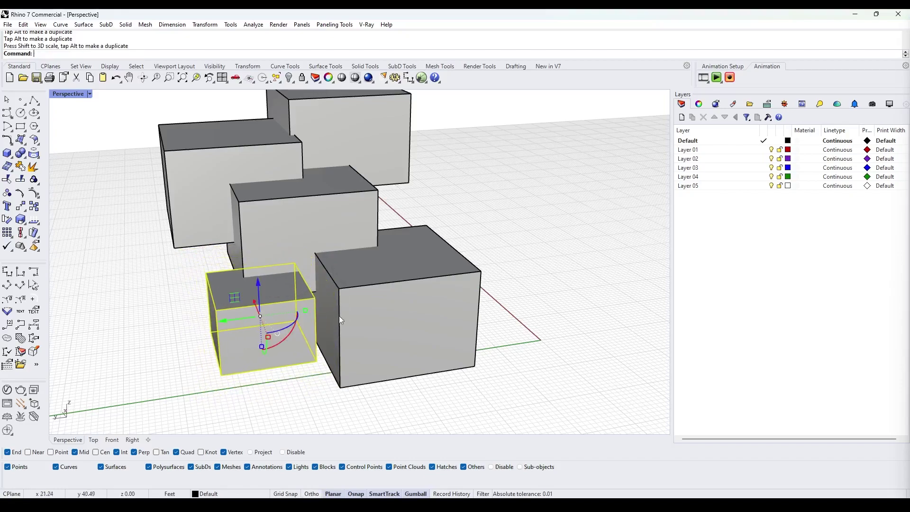
pyautogui.click(224, 158)
pyautogui.keyDown('shift'); pyautogui.moveTo(289, 178); pyautogui.dragTo(260, 179); pyautogui.keyUp('shift')
pyautogui.click(376, 137)
pyautogui.keyDown('shift'); pyautogui.moveTo(345, 142); pyautogui.dragTo(372, 160); pyautogui.keyUp('shift')
pyautogui.click(450, 325)
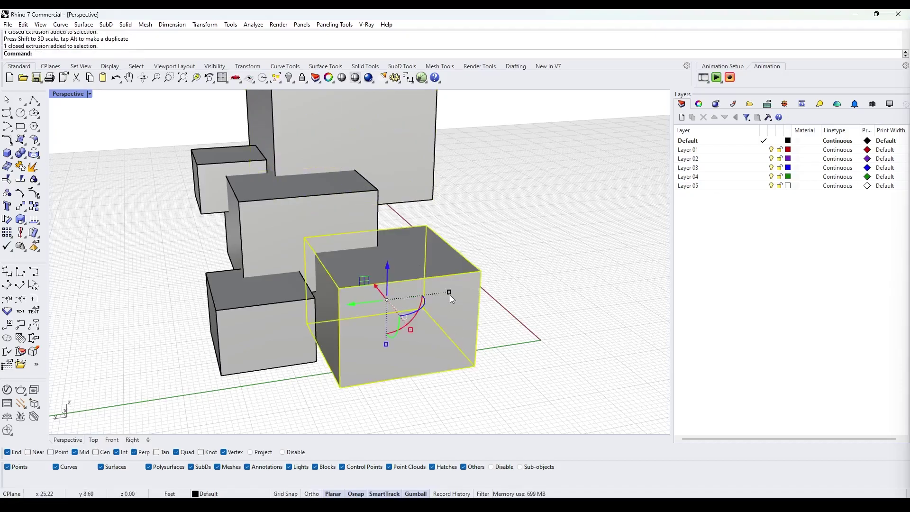
pyautogui.keyDown('shift'); pyautogui.moveTo(449, 293); pyautogui.dragTo(416, 289); pyautogui.keyUp('shift')
# Move the smallest front box along X and raise it so that it intersects the middle box.
pyautogui.moveTo(416, 288); pyautogui.dragTo(348, 298, button='right')
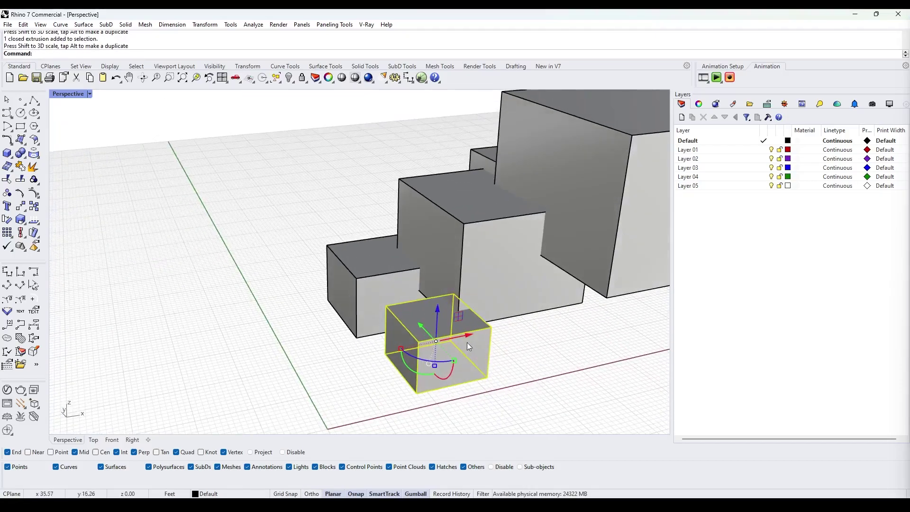
pyautogui.moveTo(465, 335); pyautogui.dragTo(502, 333)
pyautogui.moveTo(477, 302); pyautogui.dragTo(480, 288)
pyautogui.click(602, 353)
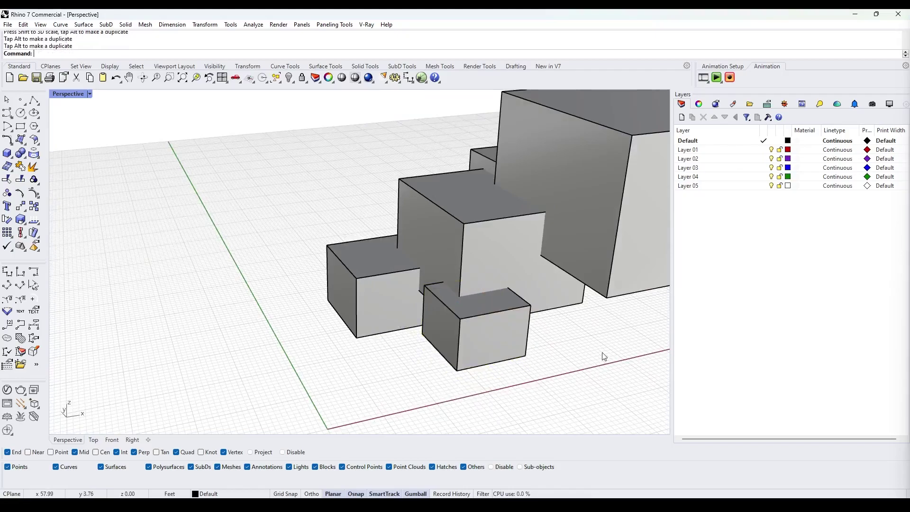
pyautogui.moveTo(603, 356); pyautogui.dragTo(558, 355, button='right')
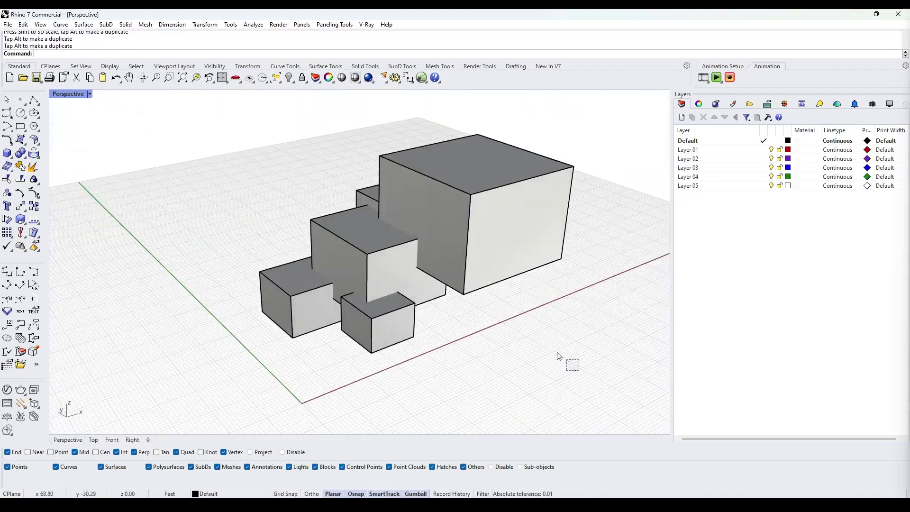
# Join all five boxes into one closed solid with BooleanUnion.
pyautogui.moveTo(558, 356); pyautogui.dragTo(245, 138)
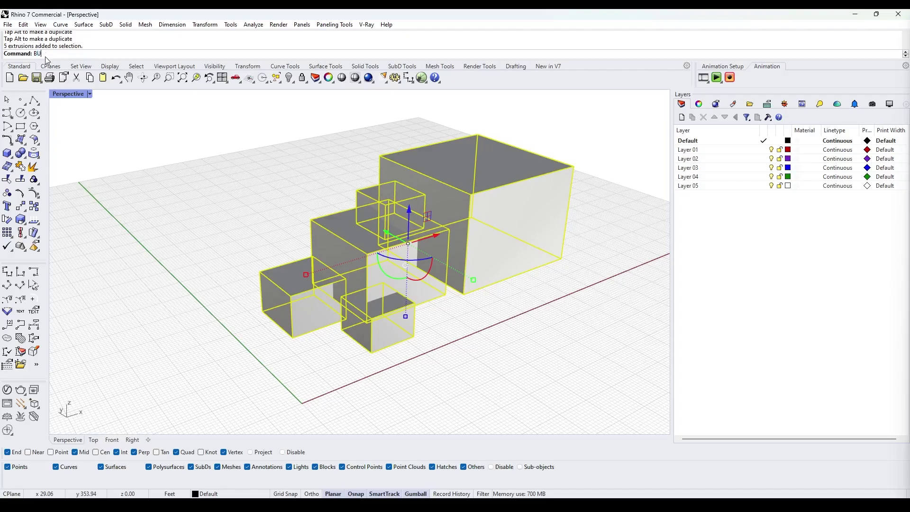
pyautogui.write('BU')
pyautogui.press('Return')
pyautogui.moveTo(420, 349); pyautogui.dragTo(426, 270, button='right')
pyautogui.click(339, 259)
pyautogui.click(455, 194)
pyautogui.moveTo(345, 175); pyautogui.dragTo(286, 247, button='right')
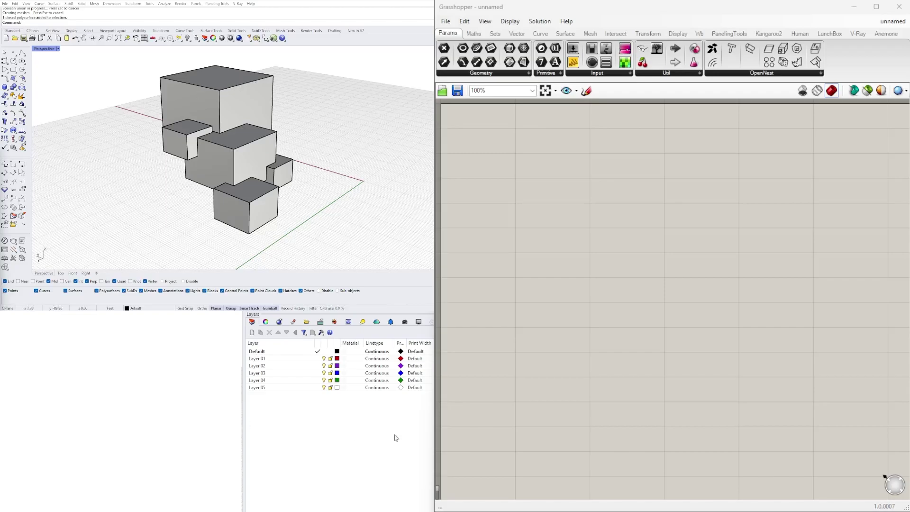
# Add a Brep parameter to the empty Grasshopper canvas.
pyautogui.doubleClick(573, 214)
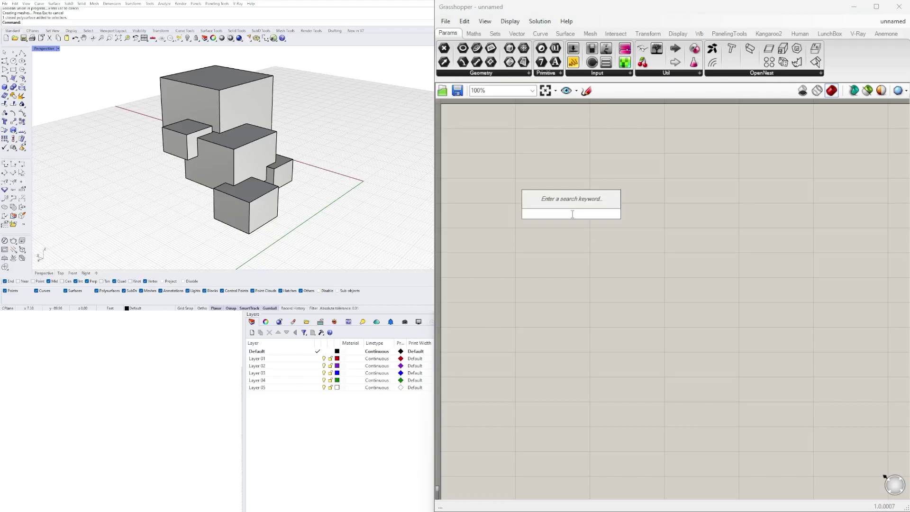
pyautogui.write('BREP')
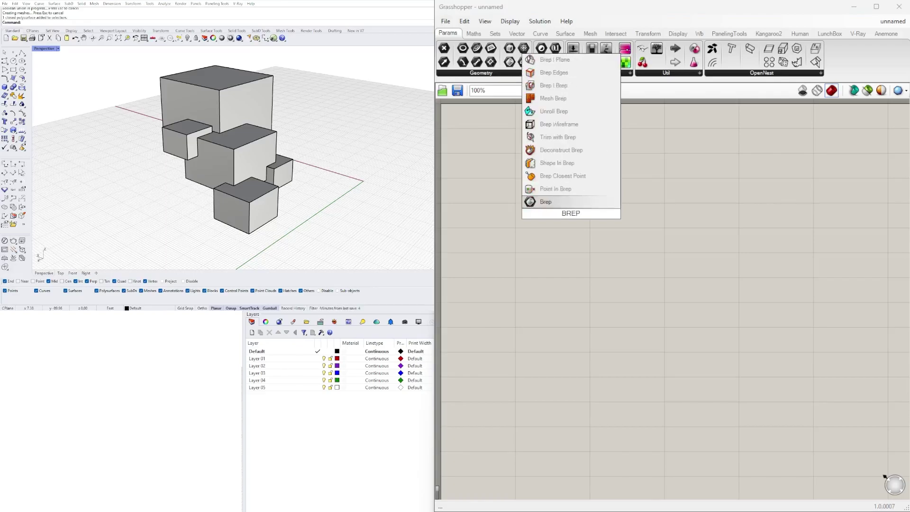
pyautogui.press('Return')
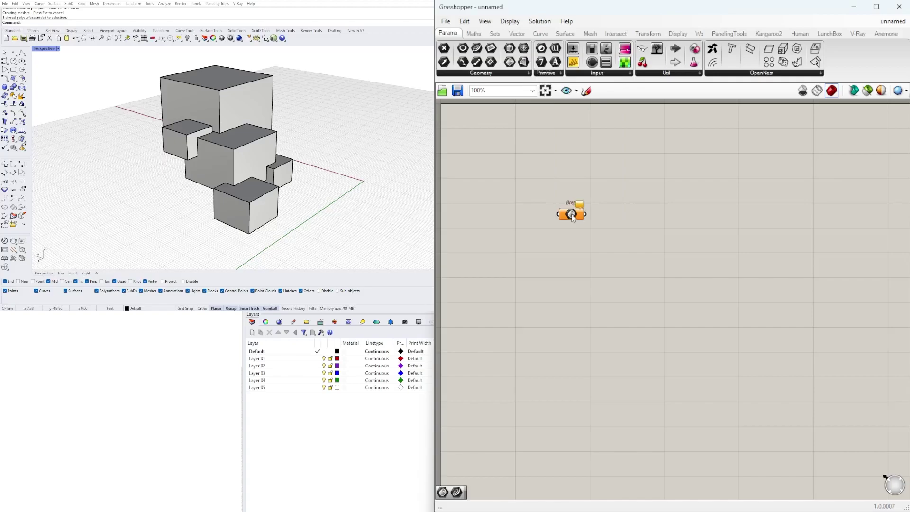
# Reference the unioned box solid from Rhino in the Brep parameter as one Brep.
pyautogui.click(261, 137)
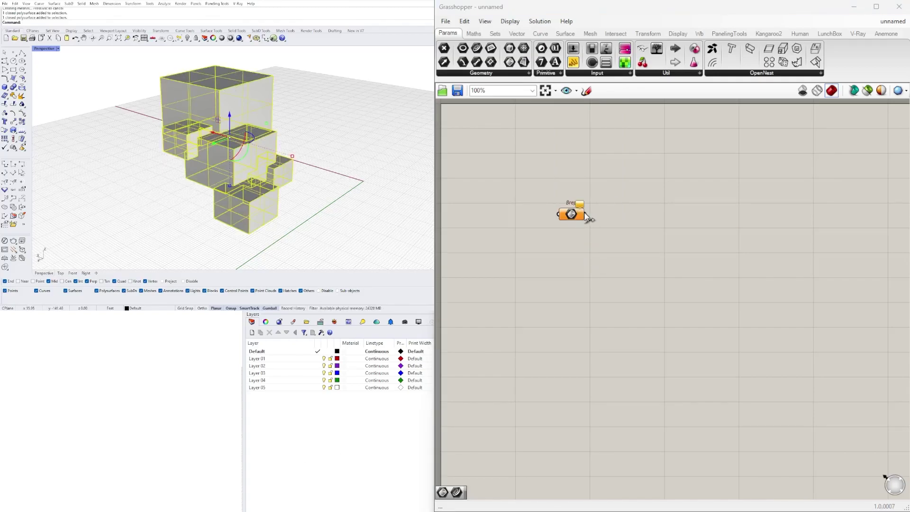
pyautogui.rightClick(572, 214)
pyautogui.rightClick(573, 216)
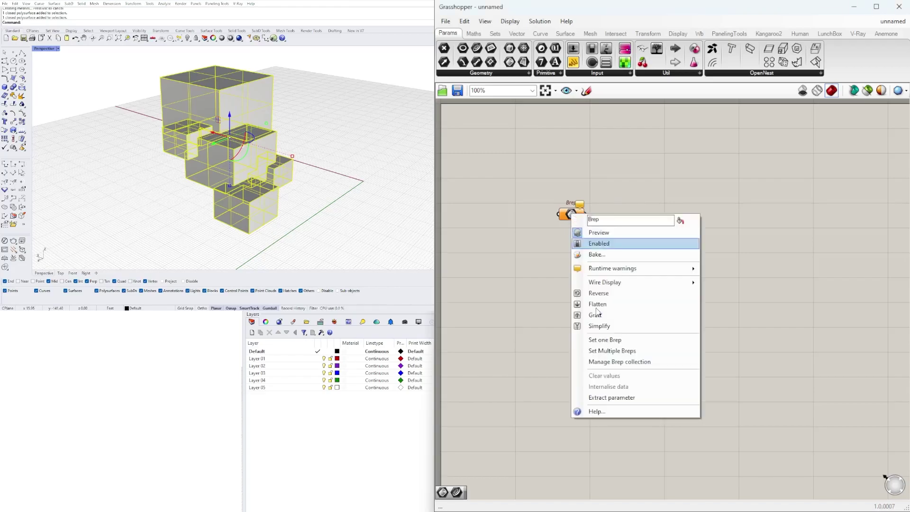
pyautogui.click(615, 340)
pyautogui.press('Return')
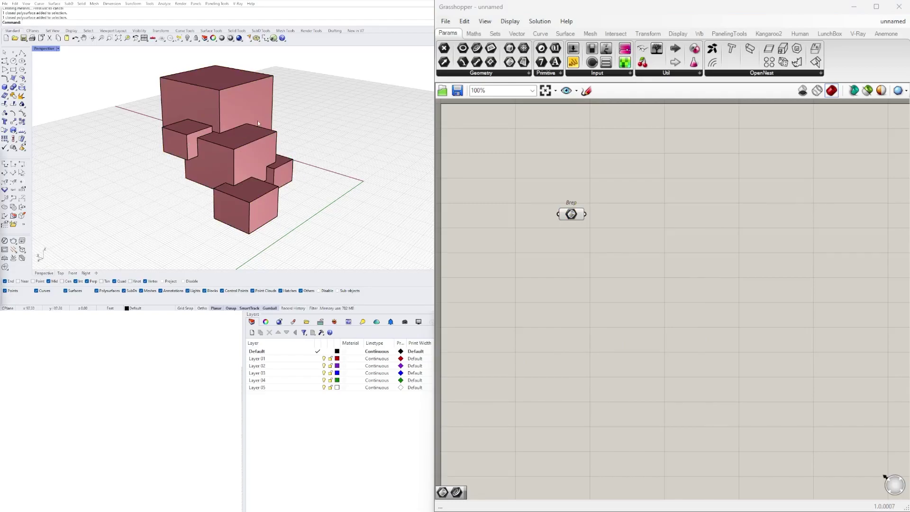
# Scale the referenced solid up slightly in 3D and move it across the grid to test the link with Grasshopper.
pyautogui.click(245, 113)
pyautogui.moveTo(192, 130); pyautogui.dragTo(190, 152, button='right')
pyautogui.keyDown('shift'); pyautogui.moveTo(266, 116); pyautogui.dragTo(273, 112); pyautogui.keyUp('shift')
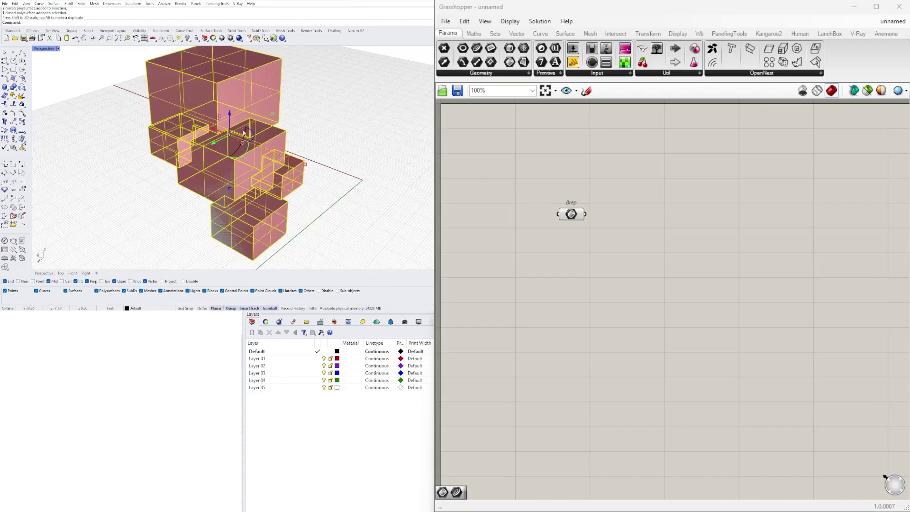
pyautogui.moveTo(218, 140); pyautogui.dragTo(199, 149)
pyautogui.moveTo(220, 154); pyautogui.dragTo(270, 144, button='right')
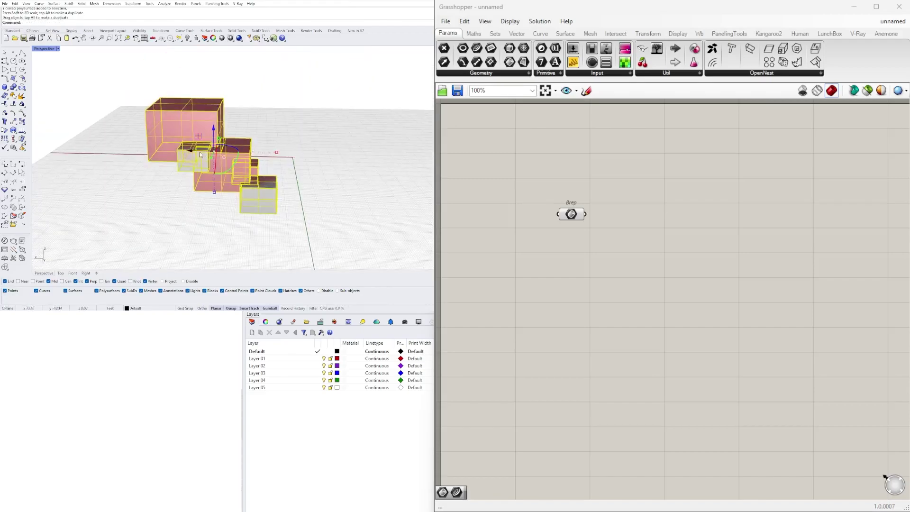
pyautogui.moveTo(199, 152); pyautogui.dragTo(168, 152)
pyautogui.moveTo(319, 166); pyautogui.dragTo(268, 155, button='right')
pyautogui.click(347, 158)
pyautogui.scroll(2, 260, 115)
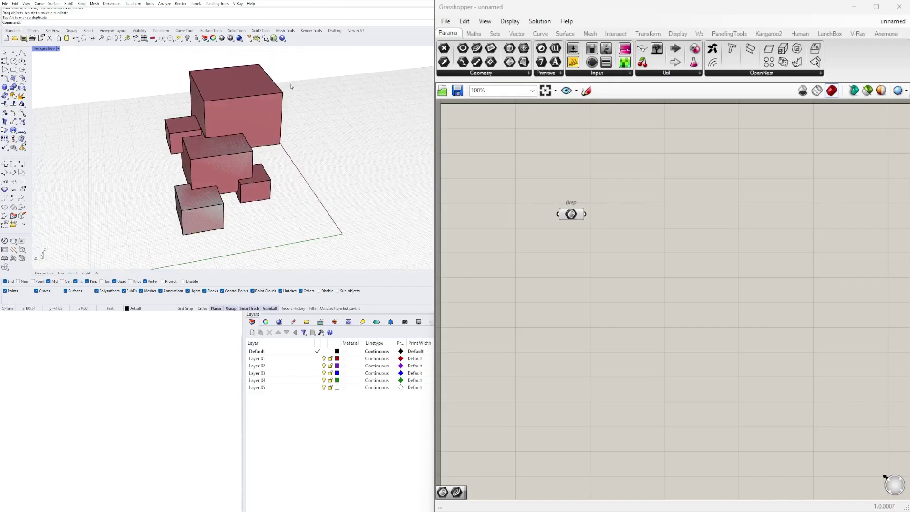
# Hide the original solid in Rhino so only the Grasshopper Brep preview is displayed.
pyautogui.click(572, 215)
pyautogui.moveTo(266, 157); pyautogui.dragTo(223, 117, button='right')
pyautogui.click(211, 145)
pyautogui.hotkey('ctrl', 'h')
pyautogui.click(638, 377)
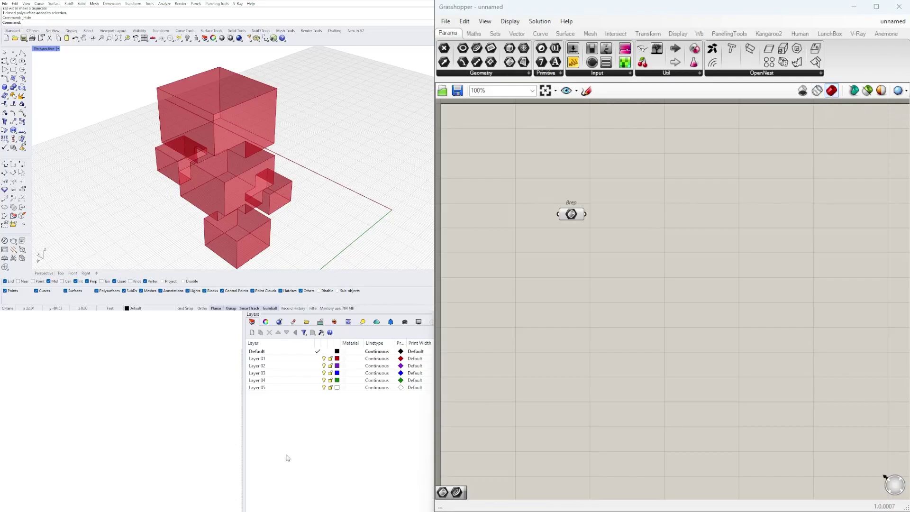
# Shift the Brep parameter slightly on the canvas to make room for further components.
pyautogui.moveTo(431, 161)
pyautogui.mouseDown(button='right')
pyautogui.moveTo(398, 147)
pyautogui.moveTo(426, 158)
pyautogui.mouseUp(button='right')
pyautogui.keyDown('shift'); pyautogui.moveTo(269, 175); pyautogui.dragTo(379, 171, button='right'); pyautogui.keyUp('shift')
pyautogui.moveTo(566, 214); pyautogui.dragTo(548, 210)
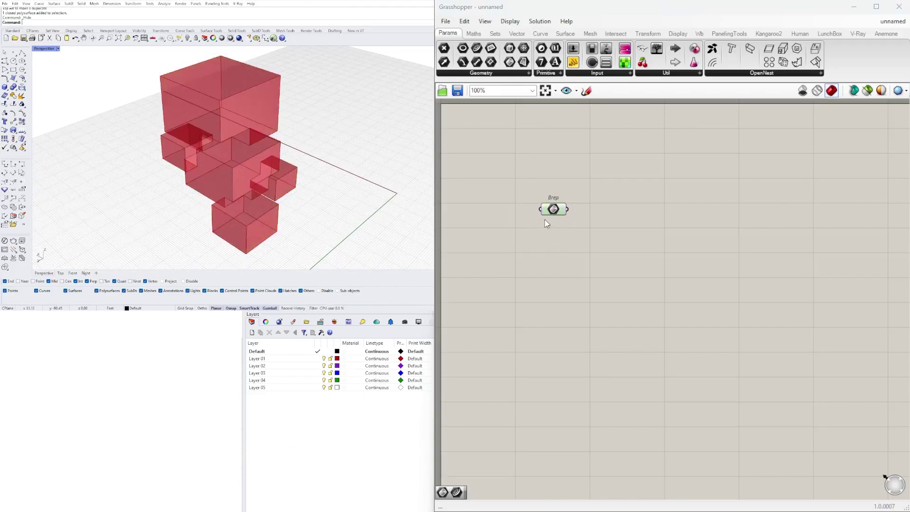
pyautogui.click(555, 210)
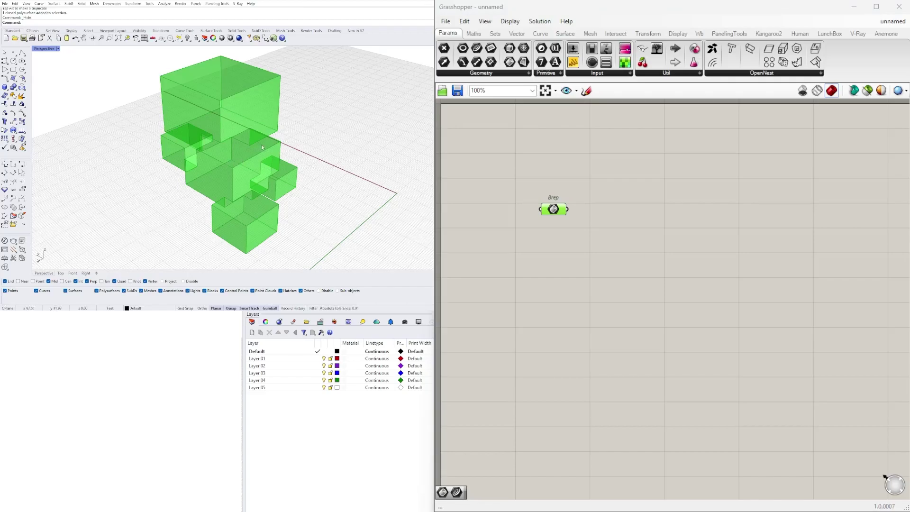
pyautogui.doubleClick(661, 220)
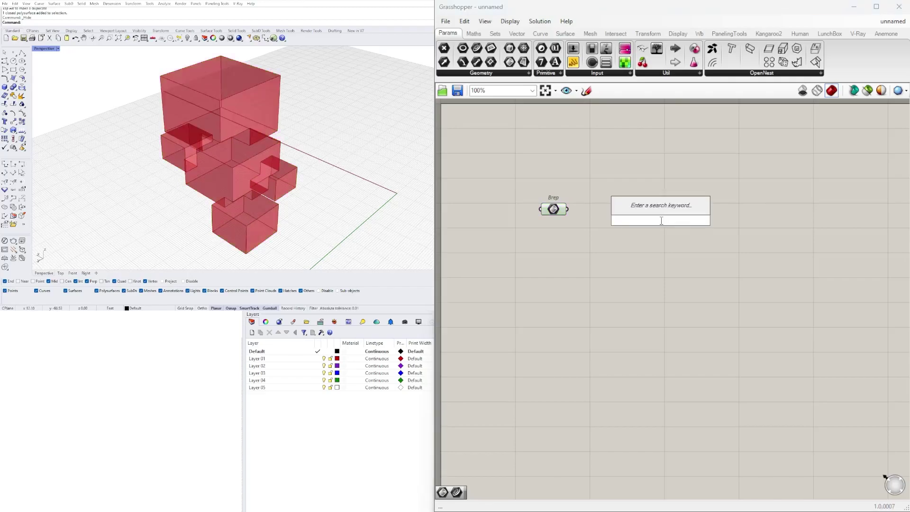
pyautogui.write('0')
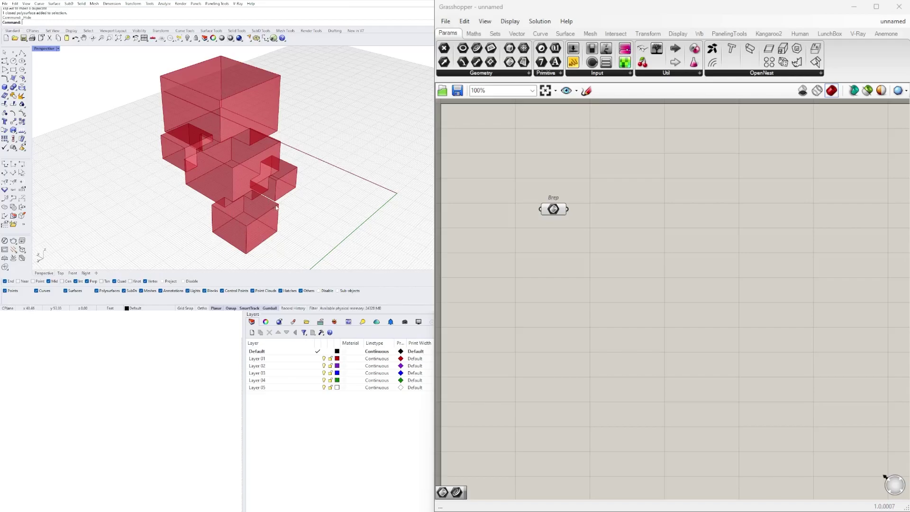
# Add a Deconstruct Brep component and connect the Brep parameter to its Brep input.
pyautogui.doubleClick(650, 221)
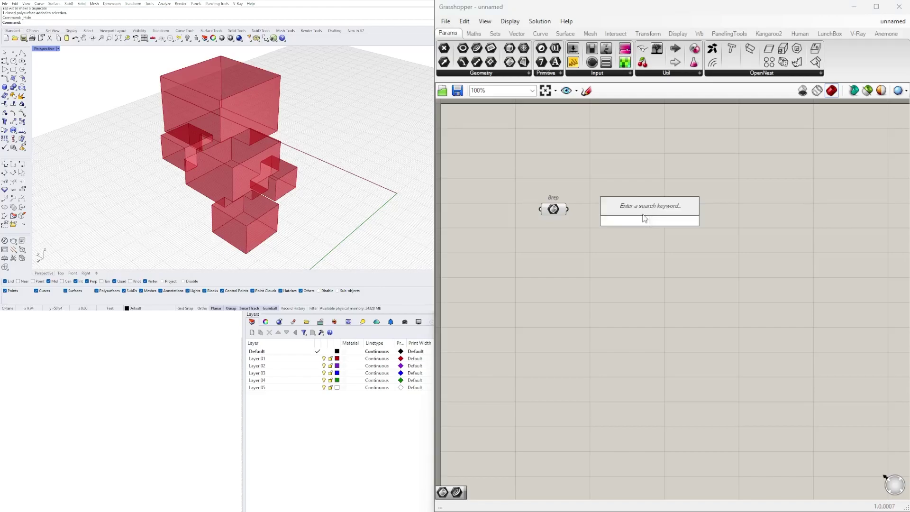
pyautogui.write('DEC')
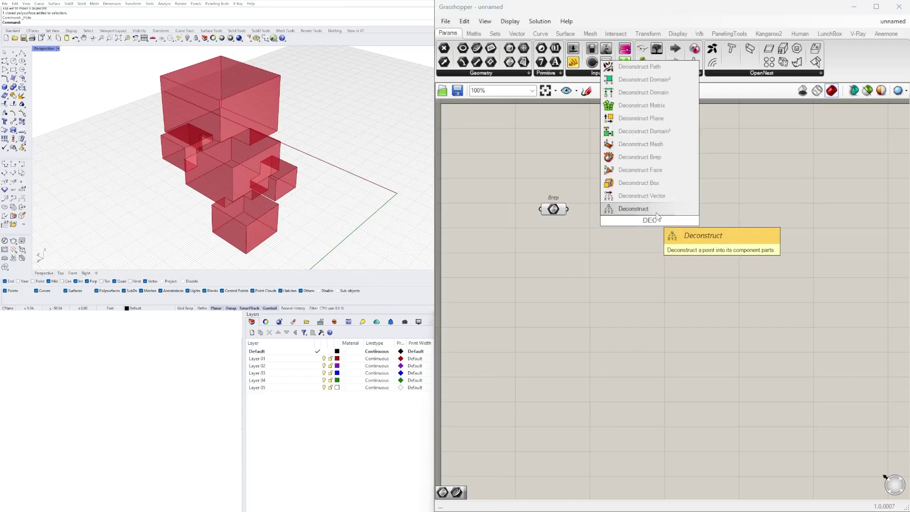
pyautogui.click(616, 157)
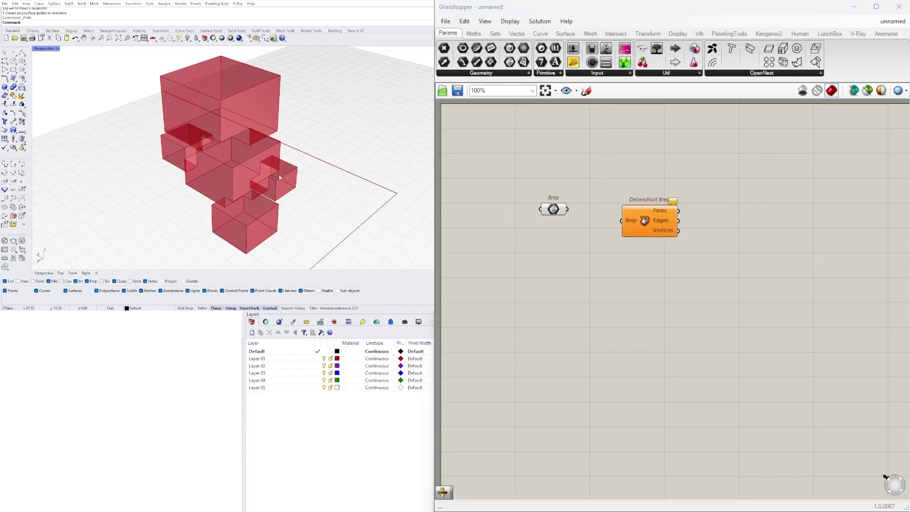
pyautogui.moveTo(567, 208); pyautogui.dragTo(631, 170)
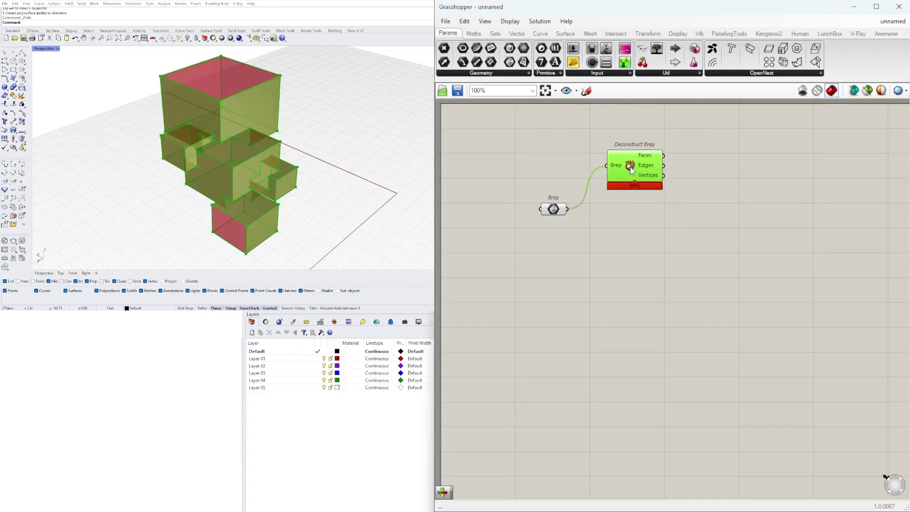
pyautogui.click(651, 222)
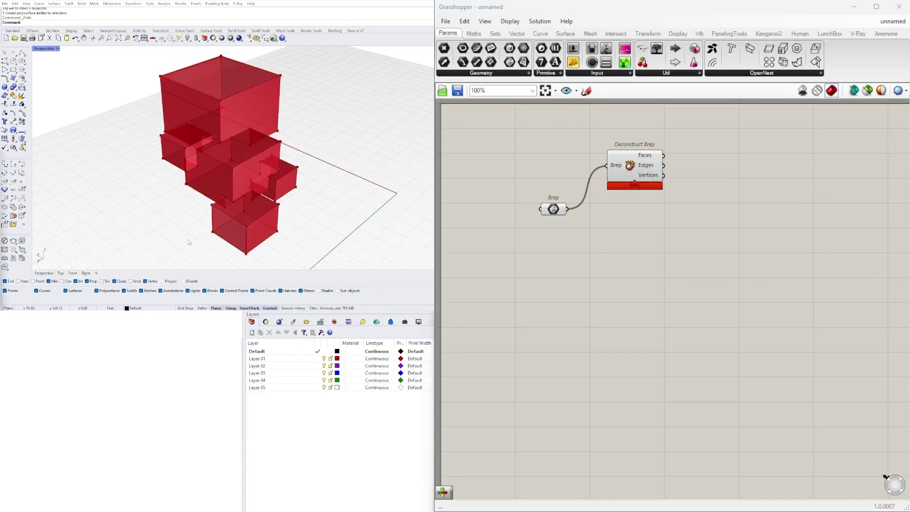
# Turn off the Brep parameter's preview and shift the Deconstruct Brep component slightly up on the canvas.
pyautogui.click(550, 210)
pyautogui.moveTo(308, 157); pyautogui.dragTo(341, 147, button='right')
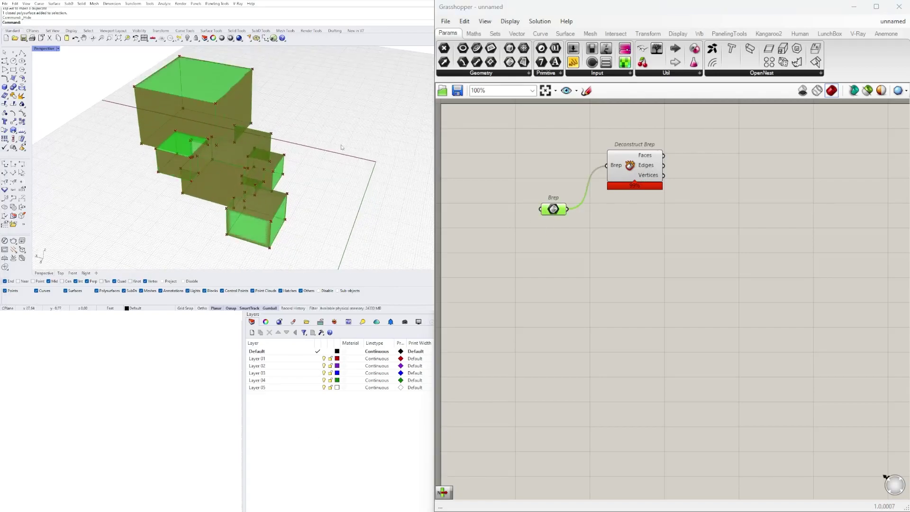
pyautogui.rightClick(554, 209)
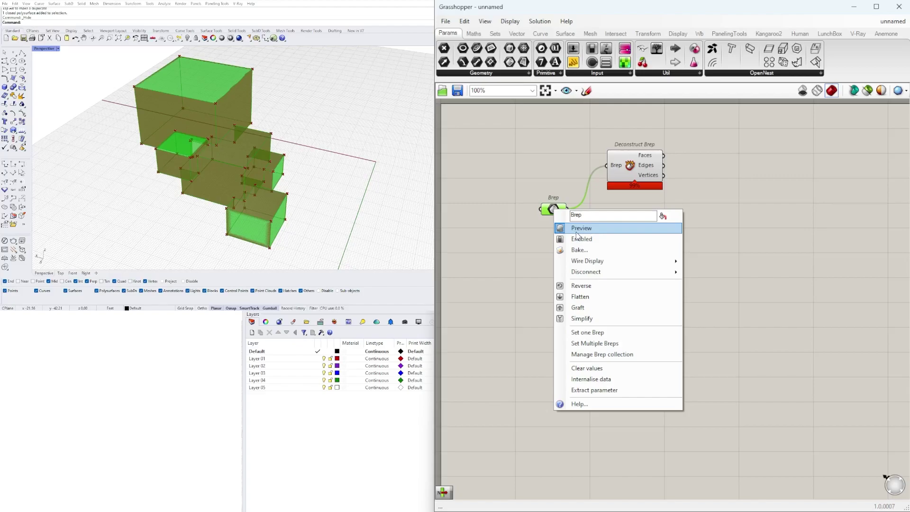
pyautogui.click(576, 232)
pyautogui.moveTo(660, 145); pyautogui.dragTo(662, 129)
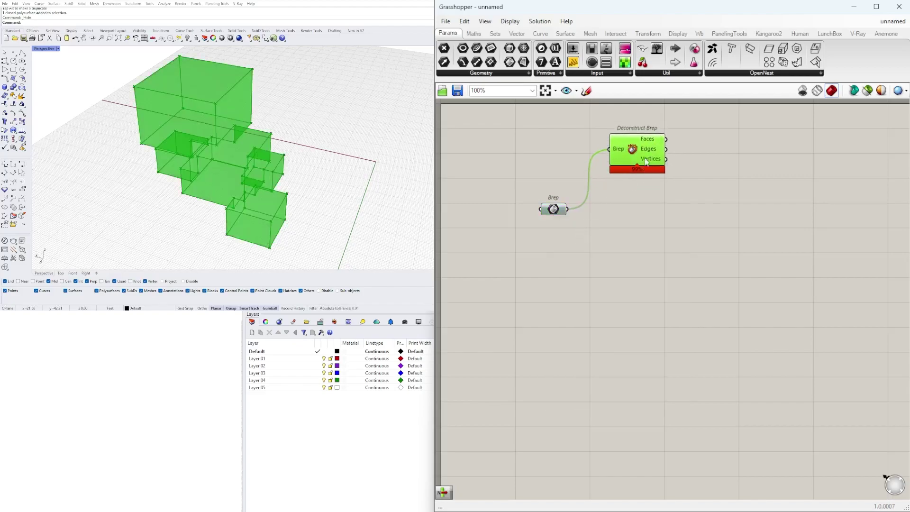
pyautogui.moveTo(634, 160); pyautogui.dragTo(531, 188, button='right')
pyautogui.moveTo(350, 163); pyautogui.dragTo(241, 187, button='right')
pyautogui.scroll(3, 235, 226)
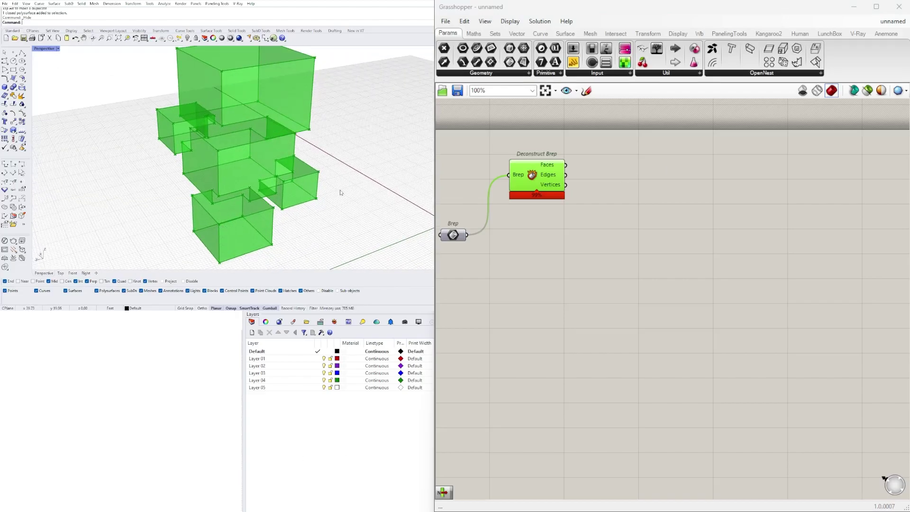
pyautogui.click(582, 214)
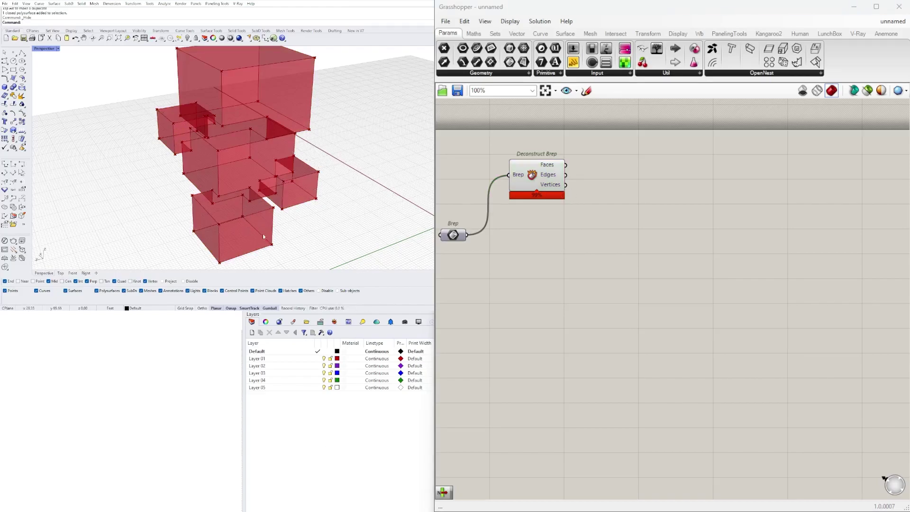
# Add a Pipe component beside Deconstruct Brep and connect the Edges output to its Curve input.
pyautogui.doubleClick(596, 187)
pyautogui.write('PIPE')
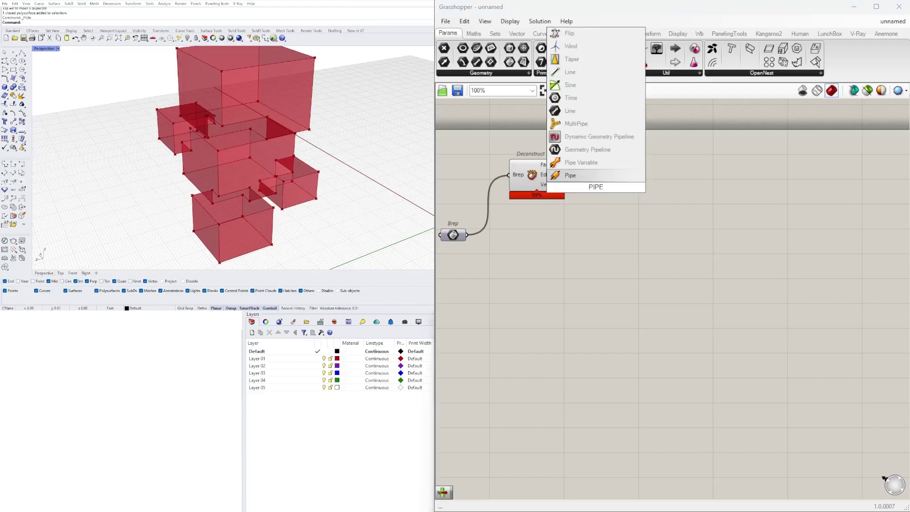
pyautogui.click(569, 178)
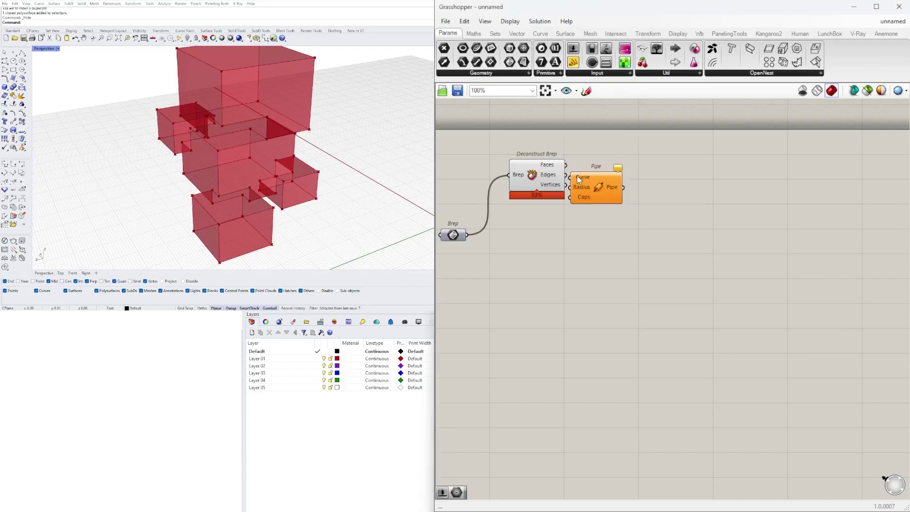
pyautogui.moveTo(582, 183); pyautogui.dragTo(682, 184)
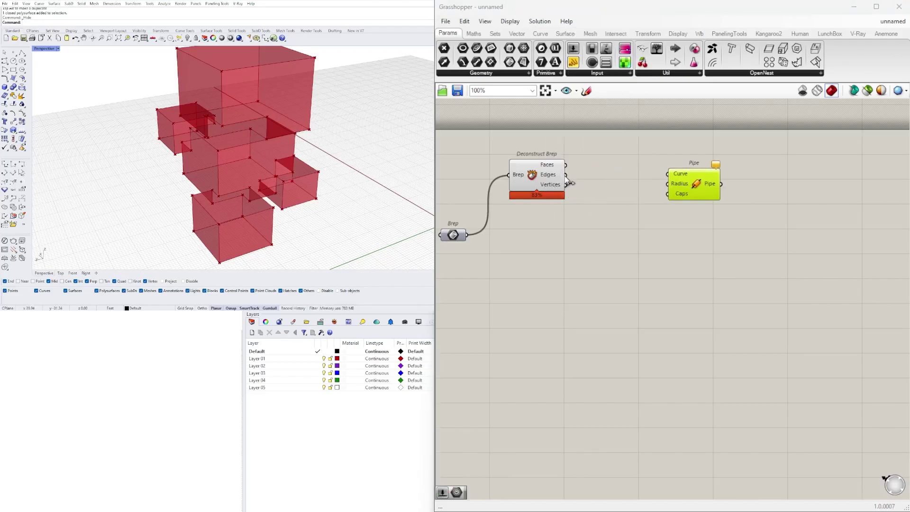
pyautogui.moveTo(566, 174); pyautogui.dragTo(699, 178)
pyautogui.click(627, 304)
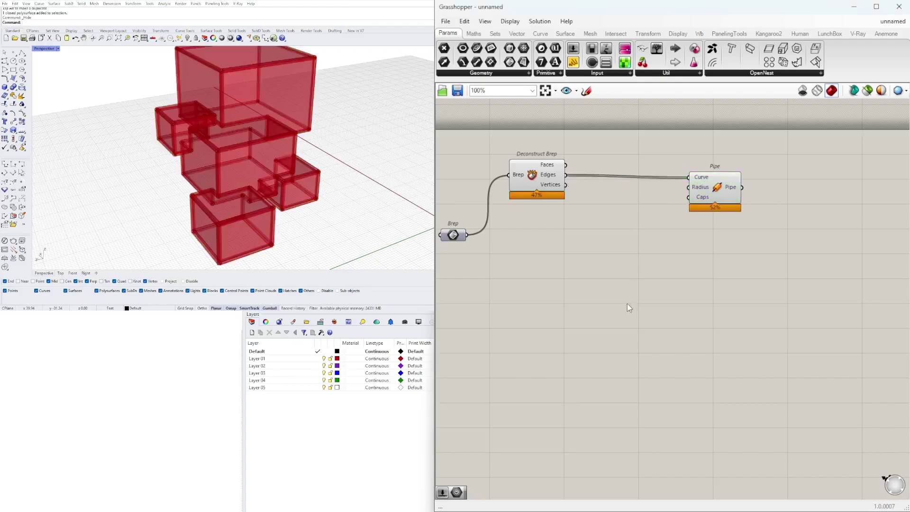
# Line up Deconstruct Brep and Pipe with the Brep parameter and hide the Deconstruct Brep preview so only the pipes are displayed.
pyautogui.scroll(8, 220, 231)
pyautogui.scroll(-5, 216, 223)
pyautogui.moveTo(213, 216)
pyautogui.mouseDown(button='right')
pyautogui.moveTo(172, 191)
pyautogui.moveTo(204, 210)
pyautogui.mouseUp(button='right')
pyautogui.scroll(-1, 626, 232)
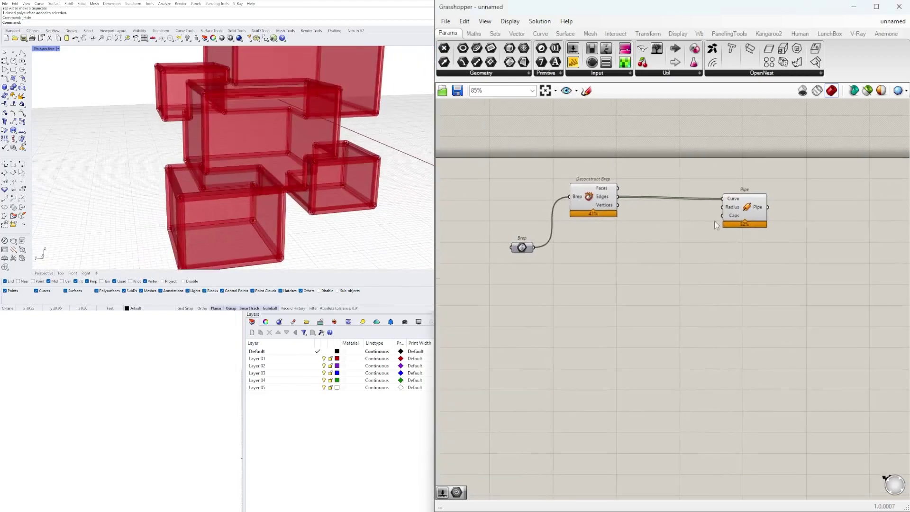
pyautogui.moveTo(806, 254); pyautogui.dragTo(564, 182)
pyautogui.moveTo(594, 198); pyautogui.dragTo(581, 247)
pyautogui.moveTo(628, 318); pyautogui.dragTo(531, 203)
pyautogui.middleClick(538, 199)
pyautogui.click(569, 173)
# Examine the pipe ends at the frame corners and open the cap options of the Pipe component.
pyautogui.moveTo(317, 203); pyautogui.dragTo(332, 147, button='right')
pyautogui.scroll(-5, 251, 185)
pyautogui.scroll(8, 234, 134)
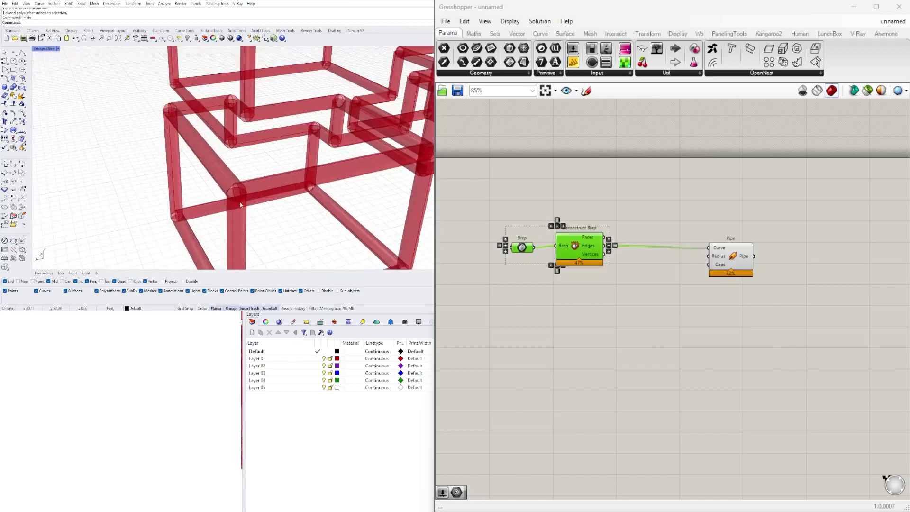
pyautogui.scroll(5, 234, 135)
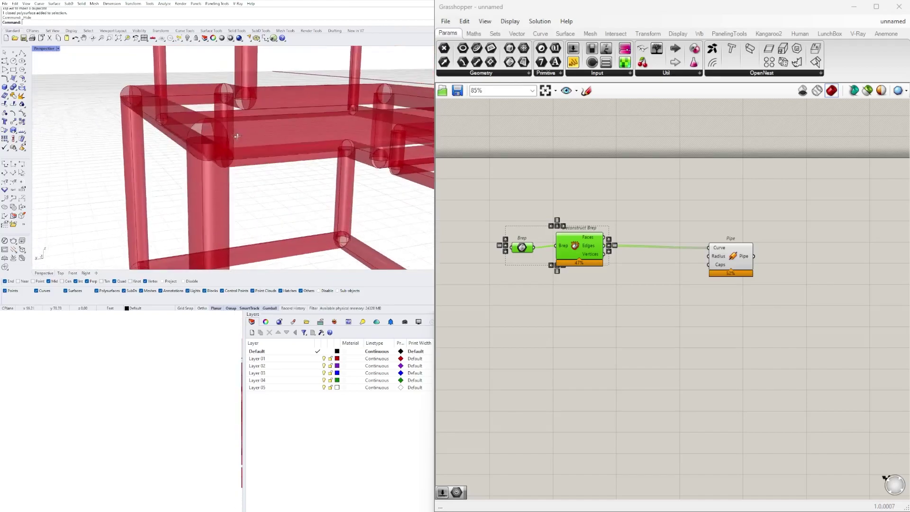
pyautogui.click(732, 256)
pyautogui.scroll(4, 725, 259)
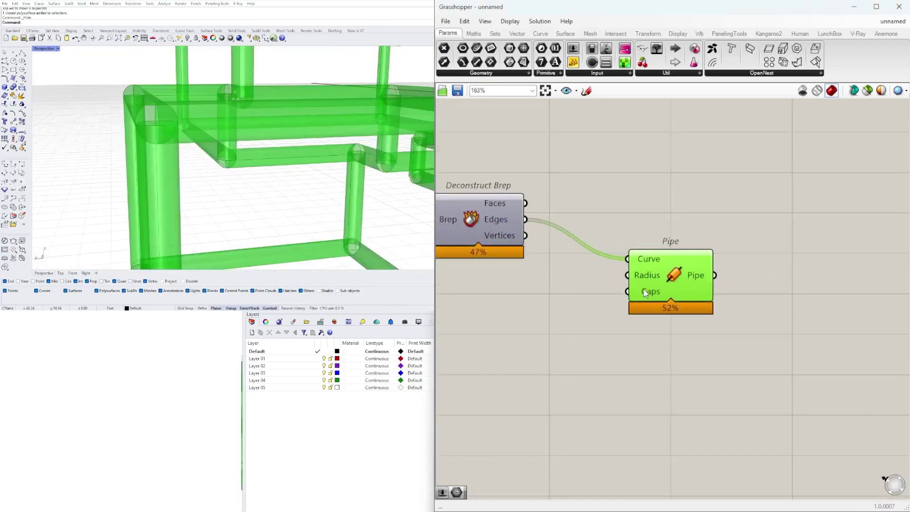
pyautogui.rightClick(645, 291)
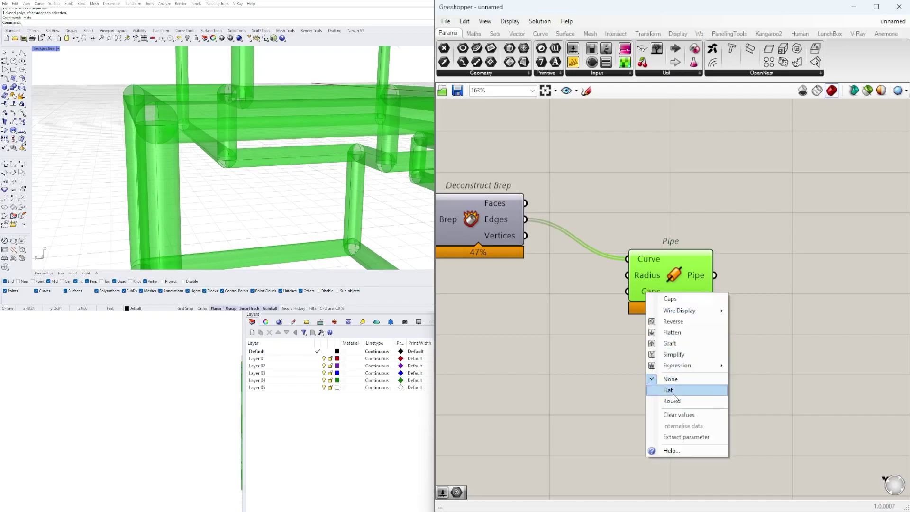
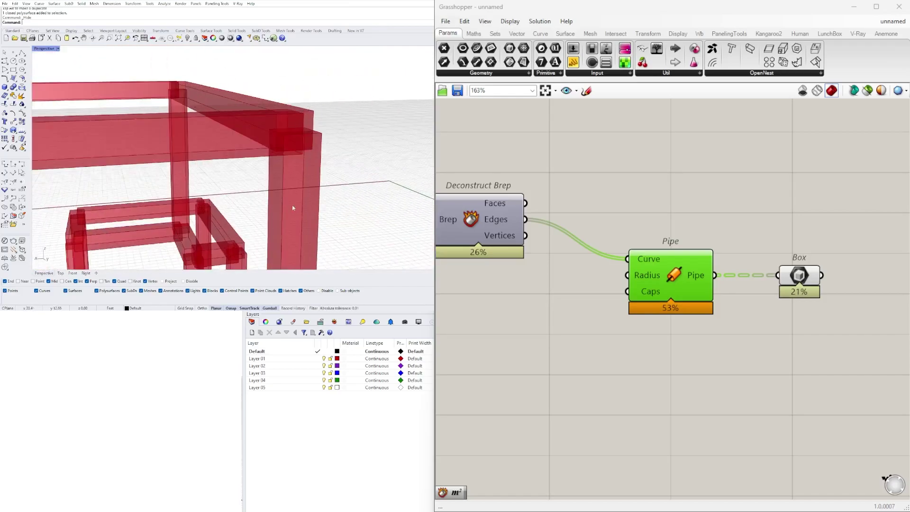
# Set the Pipe component's Caps input to Round.
pyautogui.click(763, 322)
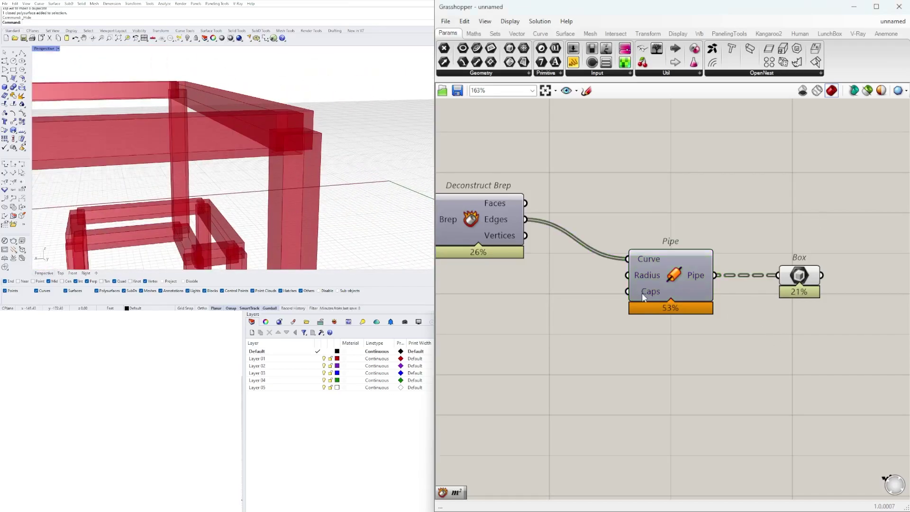
pyautogui.rightClick(643, 294)
pyautogui.click(689, 402)
pyautogui.moveTo(341, 147); pyautogui.dragTo(254, 157, button='right')
pyautogui.scroll(-5, 254, 158)
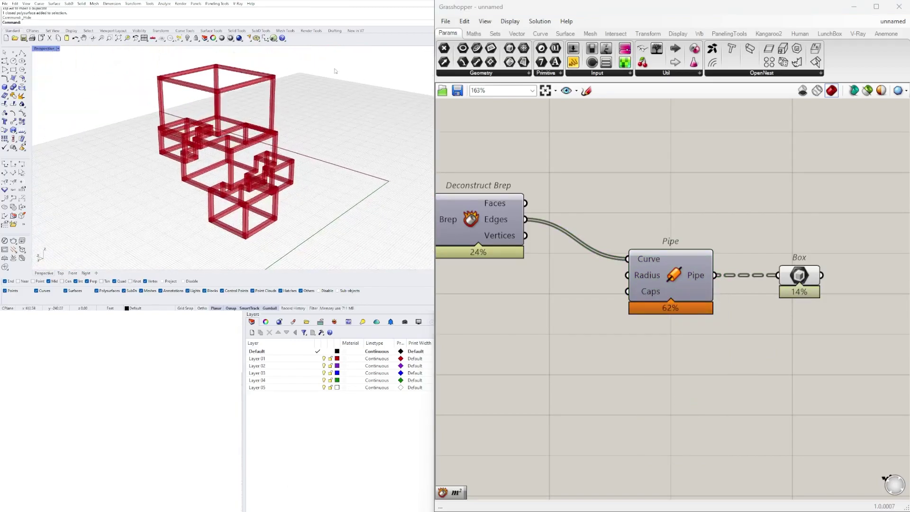
# Add a Solid Union component after the Box parameter and connect the boxes to its Breps input.
pyautogui.rightClick(628, 211)
pyautogui.moveTo(775, 226); pyautogui.dragTo(580, 194, button='right')
pyautogui.click(607, 246)
pyautogui.doubleClick(689, 267)
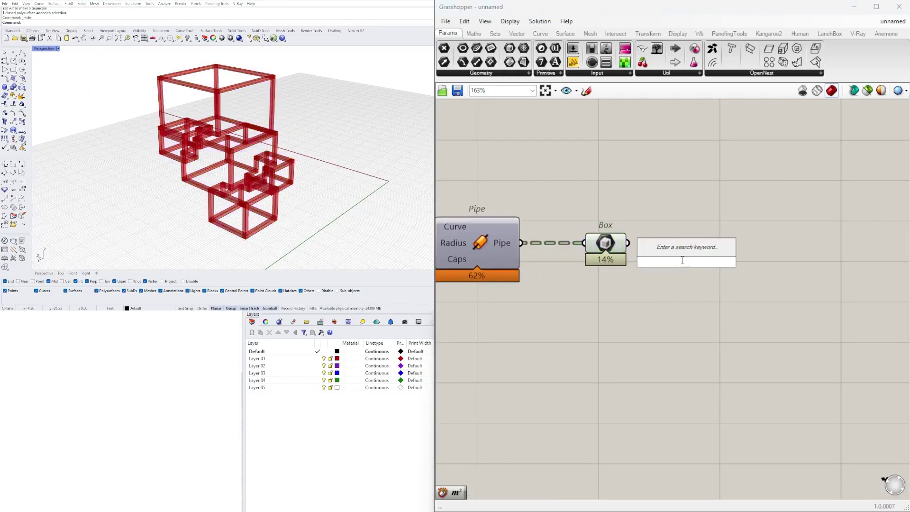
pyautogui.write('UNION')
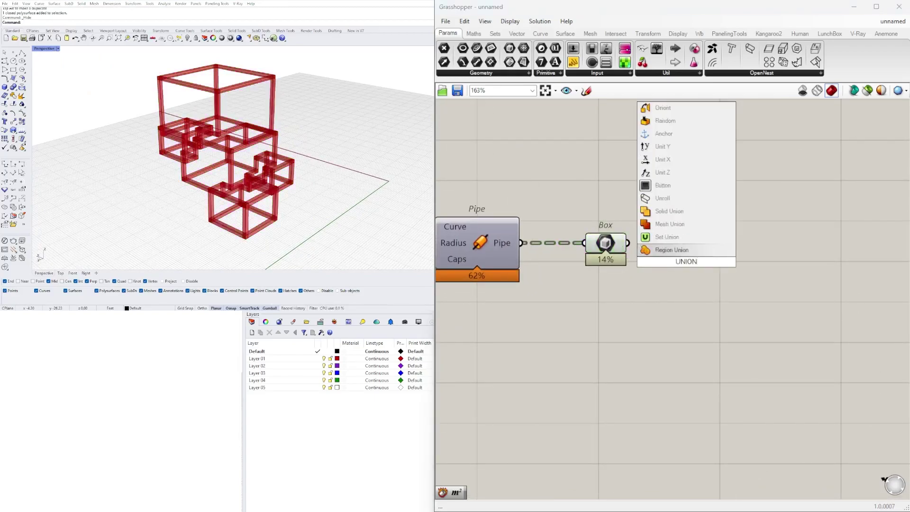
pyautogui.click(669, 211)
pyautogui.moveTo(674, 256); pyautogui.dragTo(719, 244)
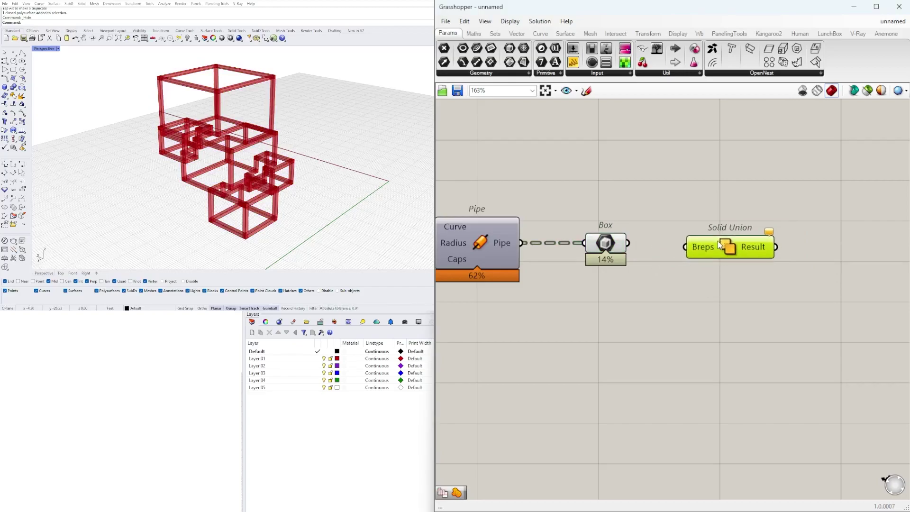
pyautogui.moveTo(632, 252); pyautogui.dragTo(732, 248)
# Flatten the Breps input of Solid Union so all the frame boxes are joined together.
pyautogui.rightClick(715, 244)
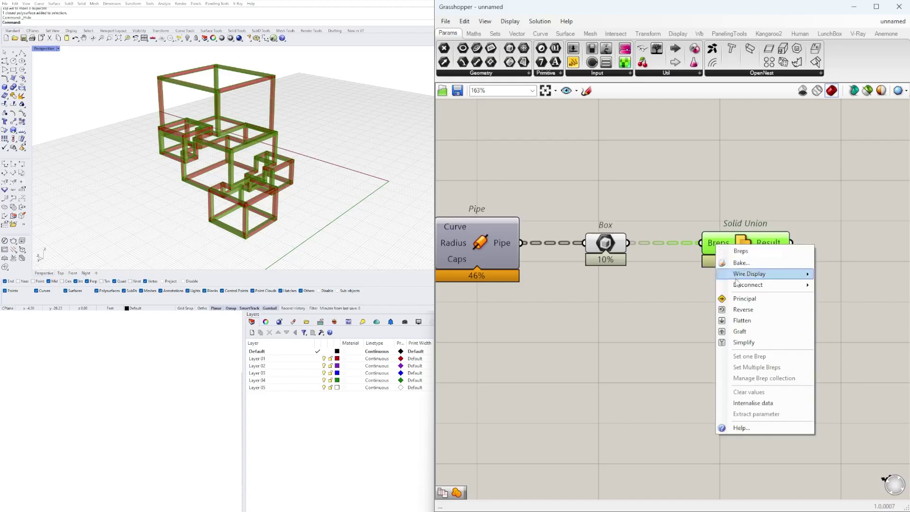
pyautogui.click(741, 319)
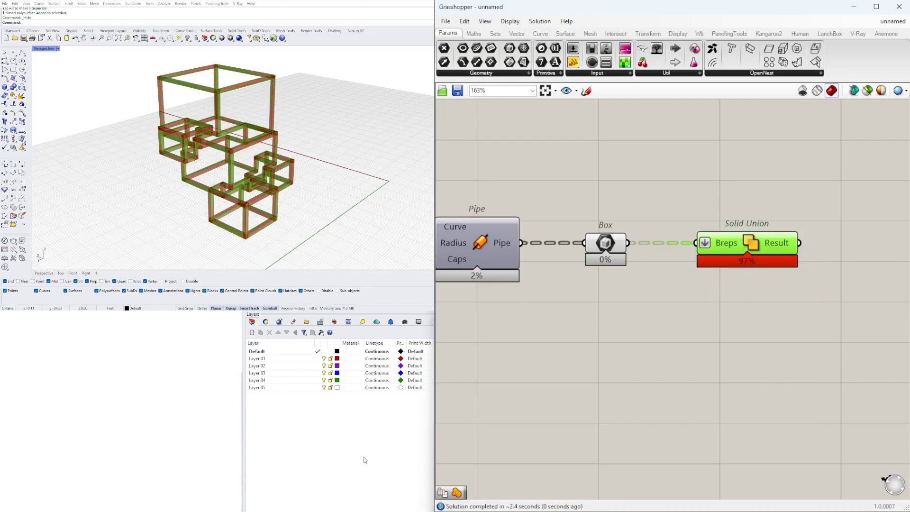
pyautogui.click(792, 248)
pyautogui.moveTo(774, 266); pyautogui.dragTo(743, 263, button='right')
pyautogui.click(692, 326)
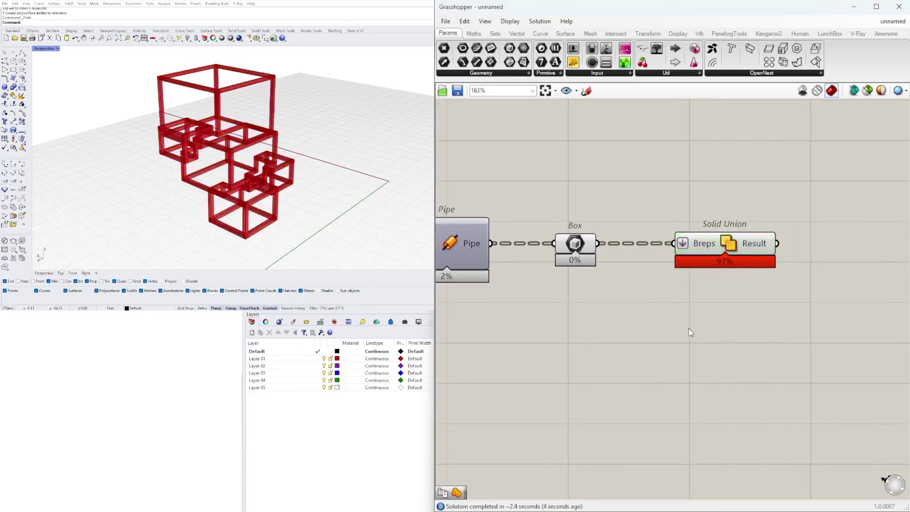
# Turn off the preview of the Pipe and Box components so only the Solid Union result is displayed.
pyautogui.scroll(-2, 691, 326)
pyautogui.moveTo(623, 329); pyautogui.dragTo(795, 297, button='right')
pyautogui.moveTo(795, 296); pyautogui.dragTo(672, 176)
pyautogui.middleClick(678, 175)
pyautogui.click(710, 146)
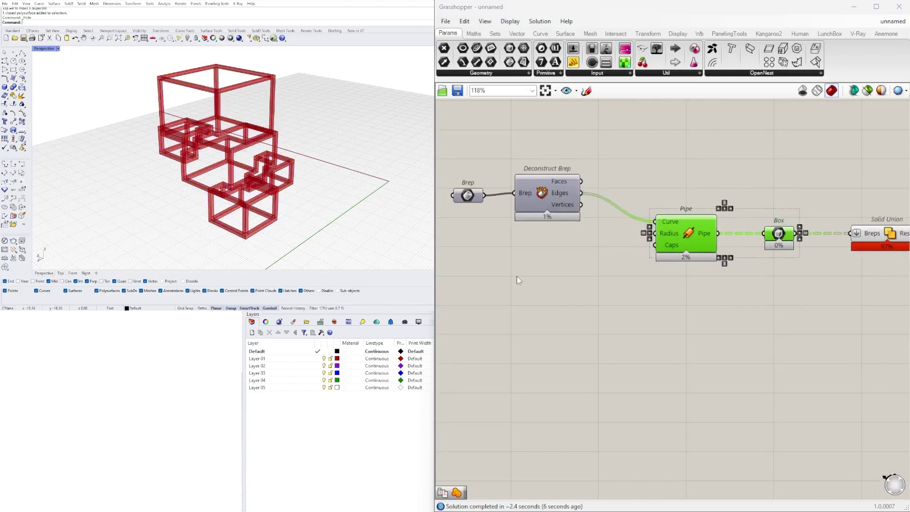
# Examine the Solid Union frame in Rhino, checking how its beams join at the corners and intersections.
pyautogui.moveTo(887, 239); pyautogui.dragTo(683, 234, button='right')
pyautogui.click(703, 237)
pyautogui.click(653, 199)
pyautogui.scroll(5, 244, 161)
pyautogui.moveTo(243, 161); pyautogui.dragTo(360, 137, button='right')
pyautogui.scroll(-3, 306, 162)
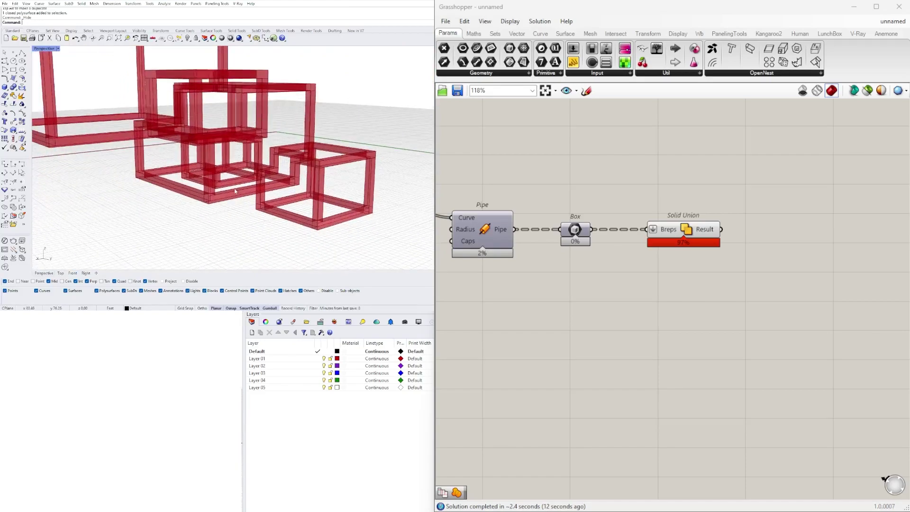
pyautogui.scroll(4, 200, 205)
pyautogui.moveTo(200, 204); pyautogui.dragTo(192, 138, button='right')
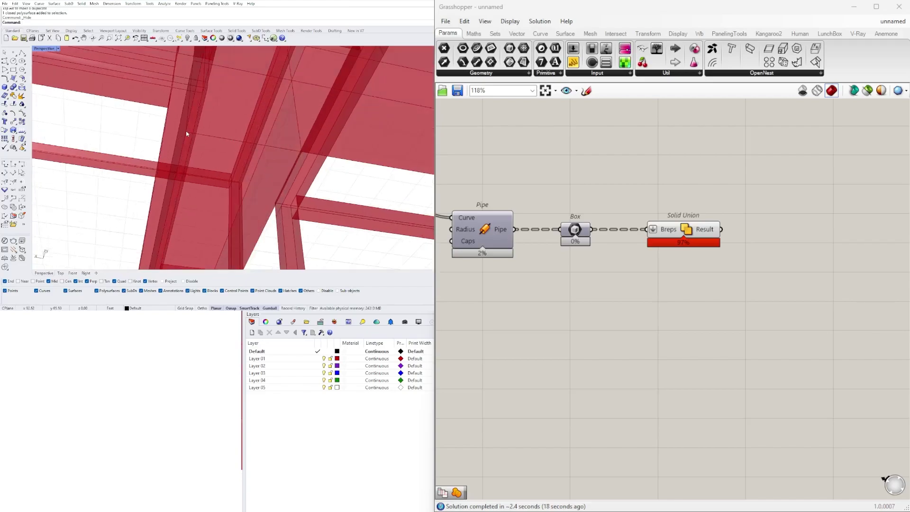
pyautogui.scroll(-5, 308, 153)
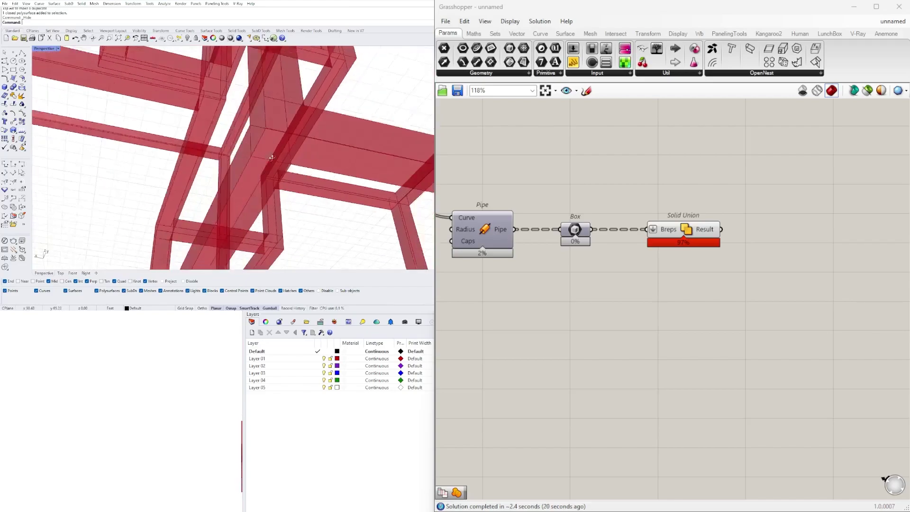
# Add a Merge Faces component after Solid Union and connect the union Result to its Brep input.
pyautogui.moveTo(308, 152); pyautogui.dragTo(292, 169, button='right')
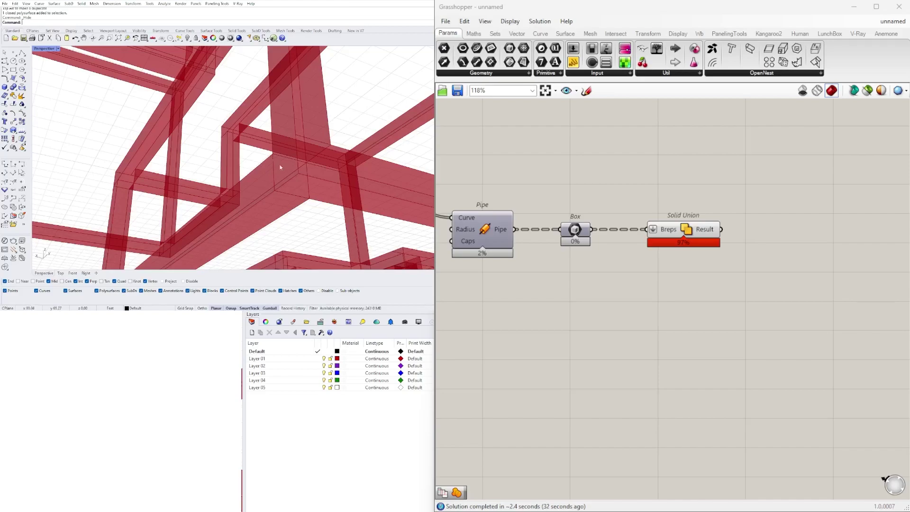
pyautogui.doubleClick(743, 300)
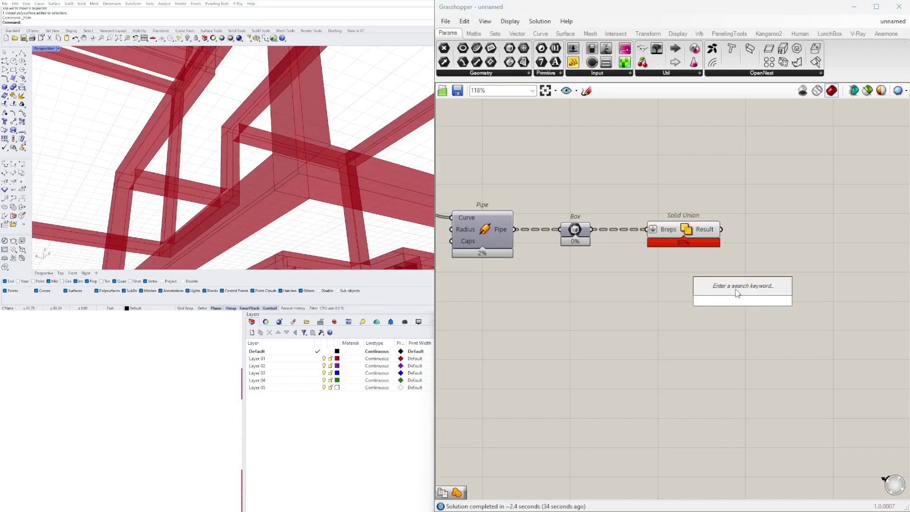
pyautogui.write('merge')
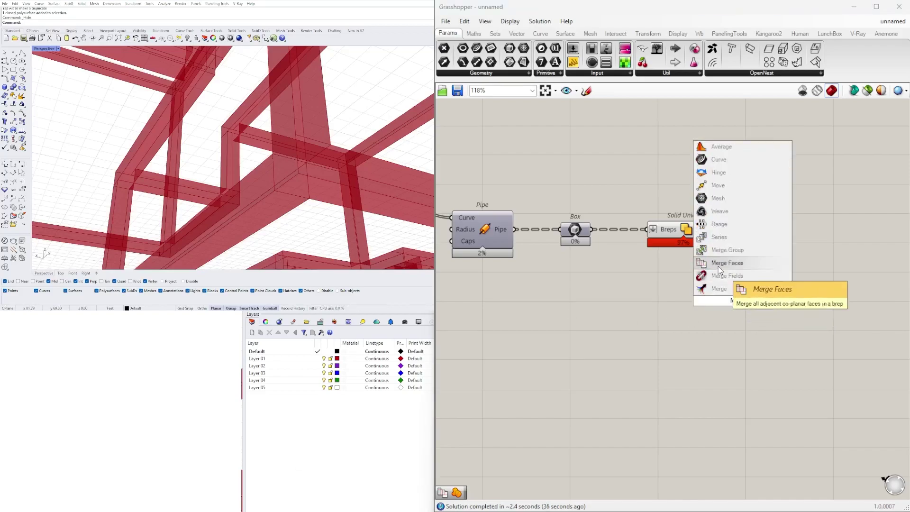
pyautogui.click(719, 263)
pyautogui.moveTo(736, 302); pyautogui.dragTo(747, 229)
pyautogui.click(688, 304)
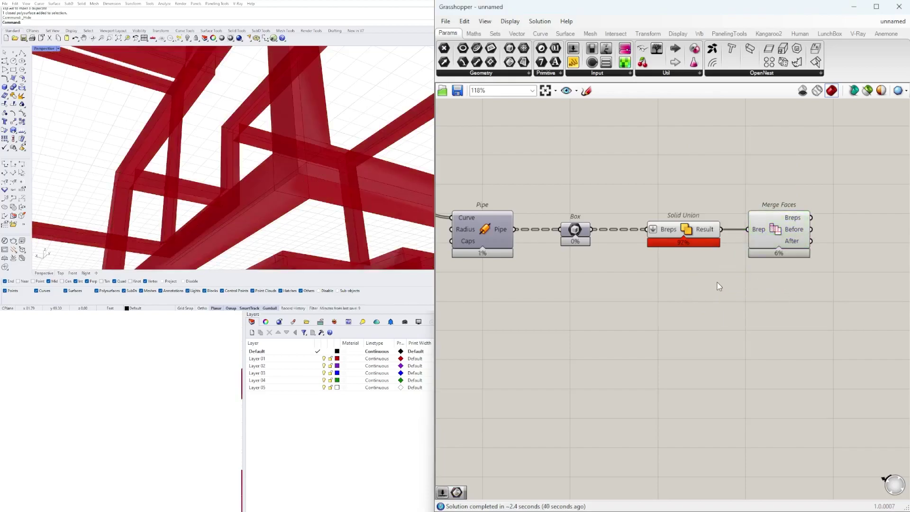
# Reposition Solid Union and Merge Faces for even spacing, and turn off the preview of Solid Union.
pyautogui.moveTo(821, 282); pyautogui.dragTo(680, 199)
pyautogui.moveTo(651, 240); pyautogui.dragTo(630, 240)
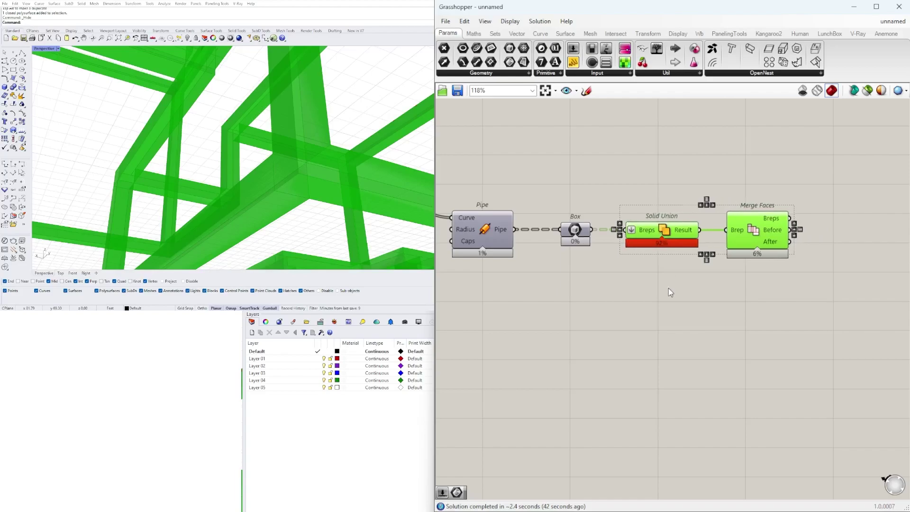
pyautogui.click(668, 288)
pyautogui.click(664, 233)
pyautogui.middleClick(666, 232)
pyautogui.click(697, 206)
pyautogui.click(728, 201)
pyautogui.moveTo(755, 225); pyautogui.dragTo(772, 224)
pyautogui.click(755, 184)
# Add a Number Slider with the value 1.50 below Deconstruct Brep and connect it to the Pipe's Radius input.
pyautogui.moveTo(284, 222); pyautogui.dragTo(236, 176, button='right')
pyautogui.scroll(-4, 262, 195)
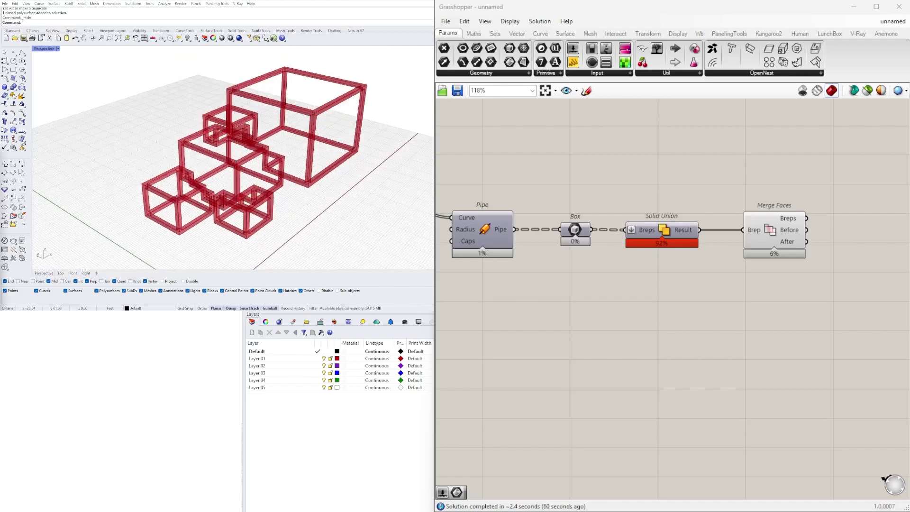
pyautogui.scroll(-2, 627, 281)
pyautogui.moveTo(506, 338); pyautogui.dragTo(724, 339, button='right')
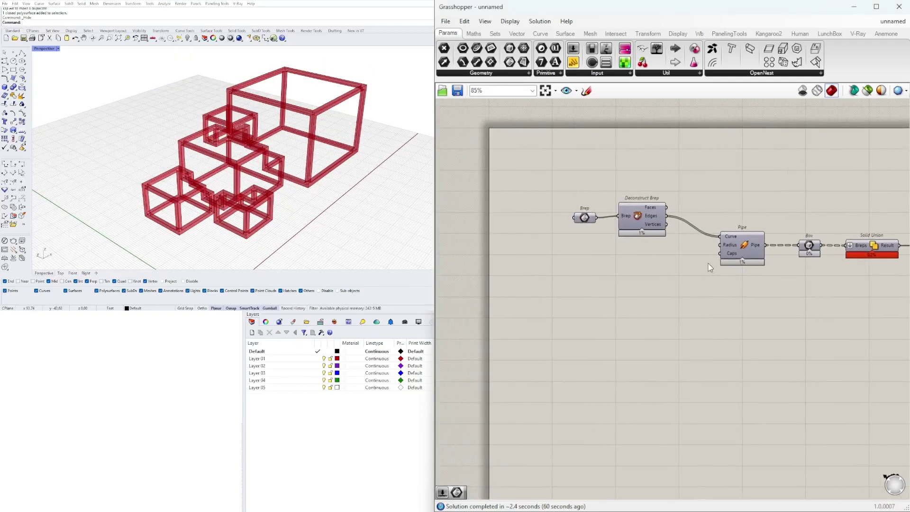
pyautogui.scroll(2, 707, 264)
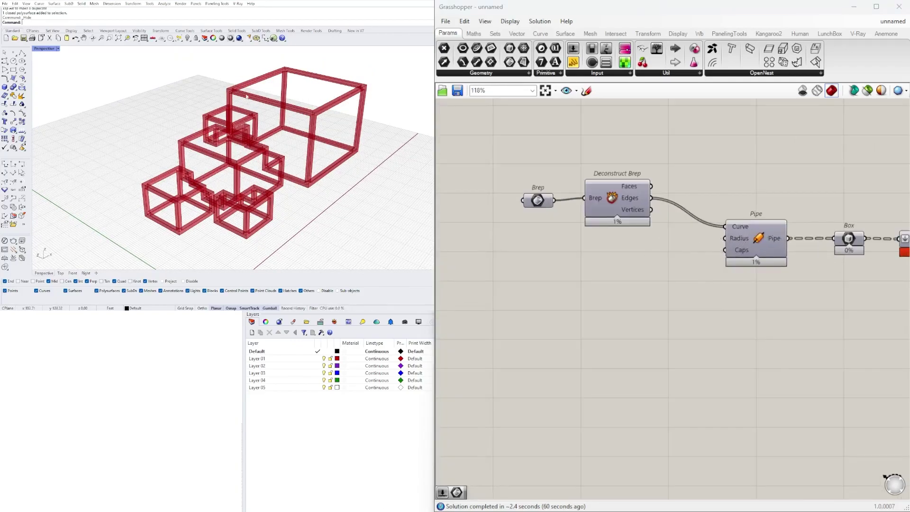
pyautogui.scroll(2, 612, 267)
pyautogui.doubleClick(614, 265)
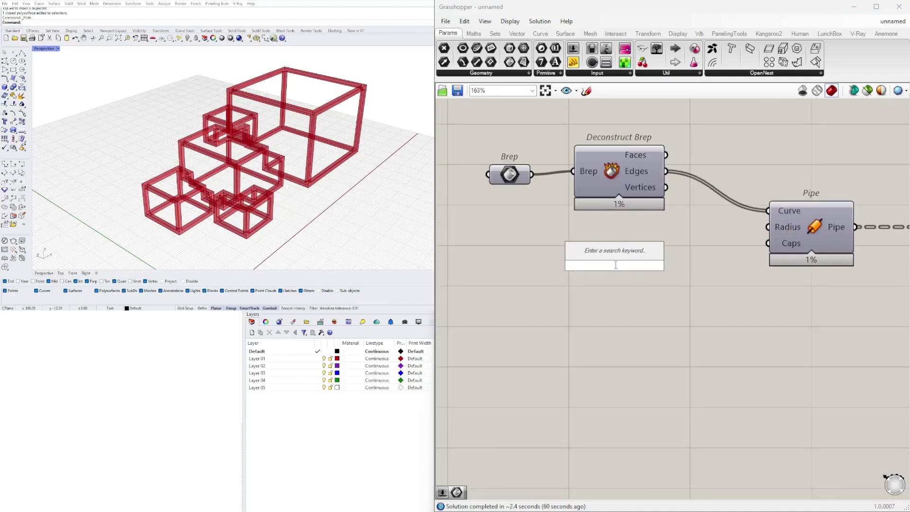
pyautogui.write('1.50')
pyautogui.press('Return')
pyautogui.scroll(4, 662, 281)
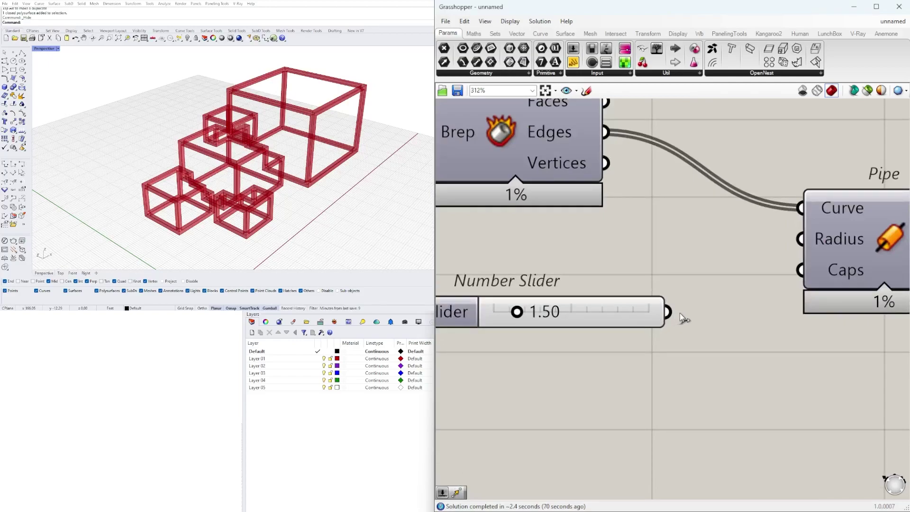
pyautogui.moveTo(668, 311); pyautogui.dragTo(817, 236)
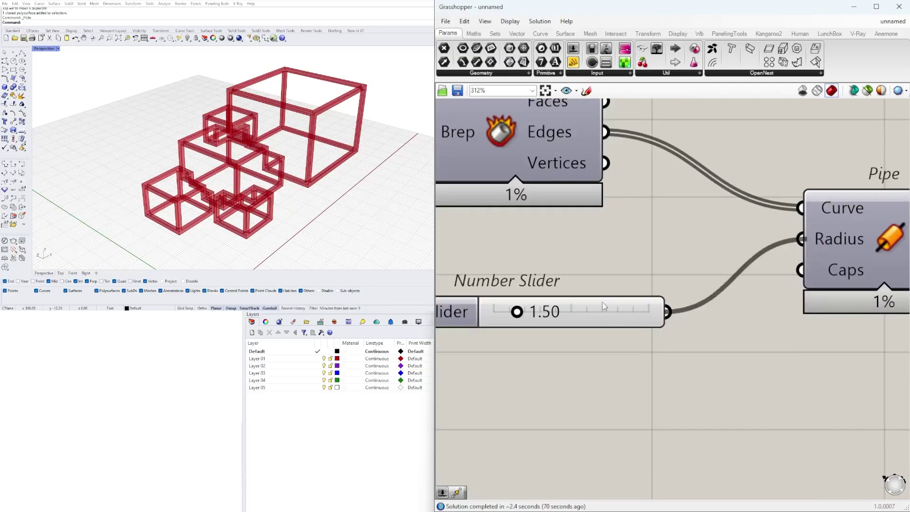
# Raise the pipe radius slider to 2.24 and check the thicker frame in Rhino.
pyautogui.moveTo(583, 302); pyautogui.dragTo(650, 316, button='right')
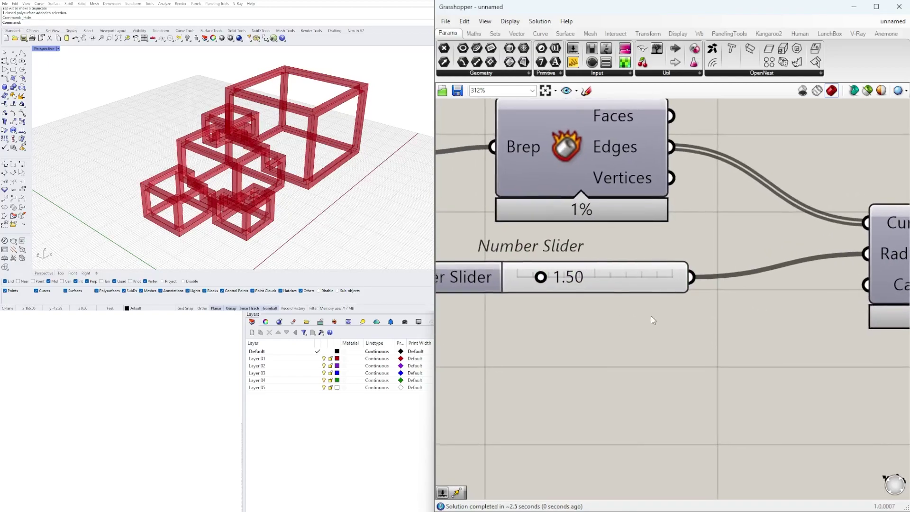
pyautogui.scroll(4, 535, 246)
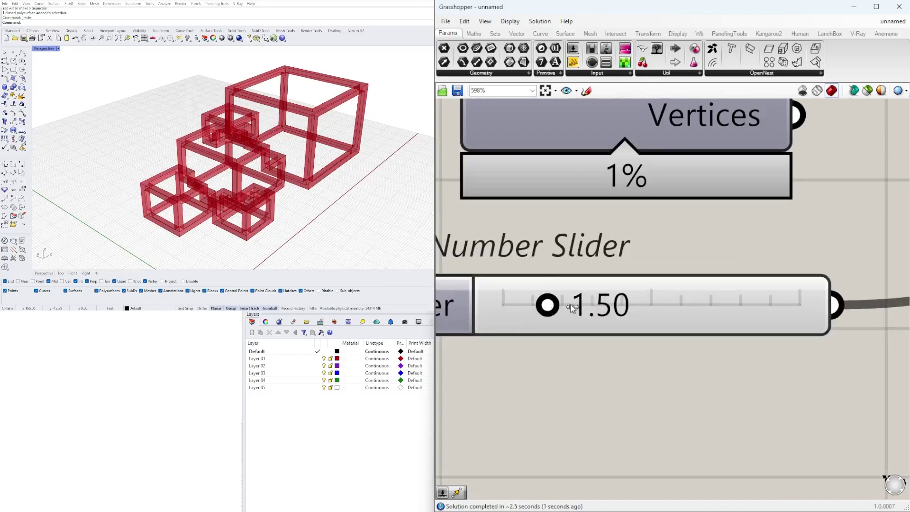
pyautogui.moveTo(573, 308); pyautogui.dragTo(573, 308)
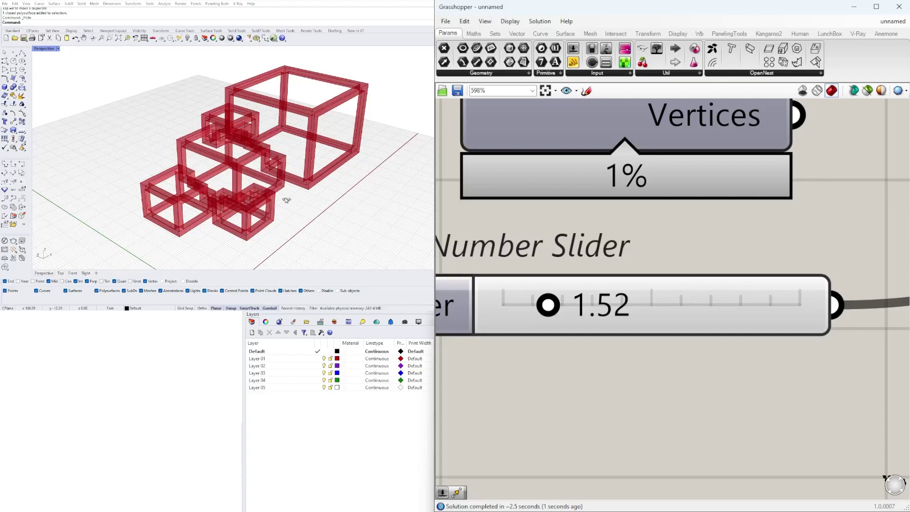
pyautogui.moveTo(286, 198); pyautogui.dragTo(219, 190, button='right')
pyautogui.scroll(8, 219, 190)
pyautogui.scroll(-10, 219, 191)
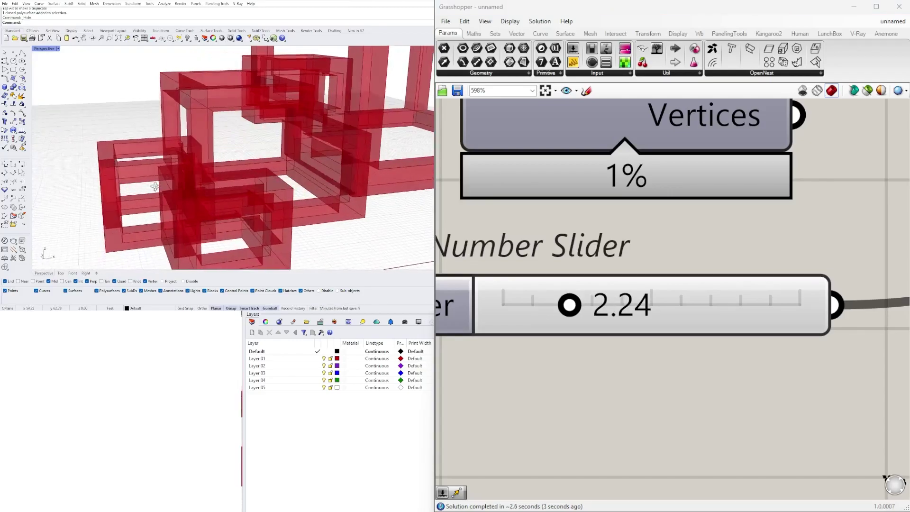
# Show the hidden source boxes in Rhino again and select them.
pyautogui.moveTo(321, 168)
pyautogui.mouseDown(button='right')
pyautogui.moveTo(338, 175)
pyautogui.moveTo(317, 142)
pyautogui.moveTo(299, 164)
pyautogui.moveTo(191, 136)
pyautogui.moveTo(235, 144)
pyautogui.mouseUp(button='right')
pyautogui.write('how')
pyautogui.press('Return')
pyautogui.click(251, 151)
# Turn off the Grasshopper preview and examine the original Rhino boxes on their own.
pyautogui.click(833, 94)
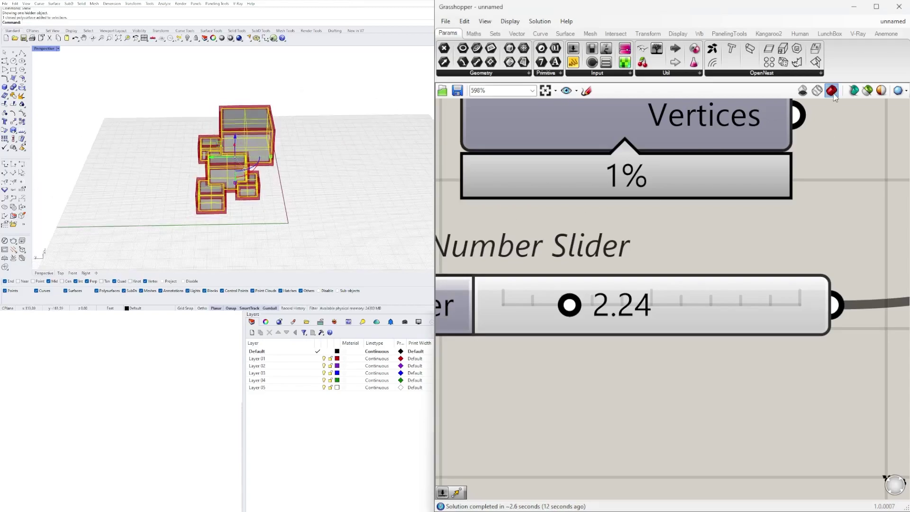
pyautogui.click(802, 91)
pyautogui.moveTo(313, 151); pyautogui.dragTo(262, 149, button='right')
pyautogui.click(252, 141)
pyautogui.scroll(3, 251, 141)
pyautogui.click(262, 148)
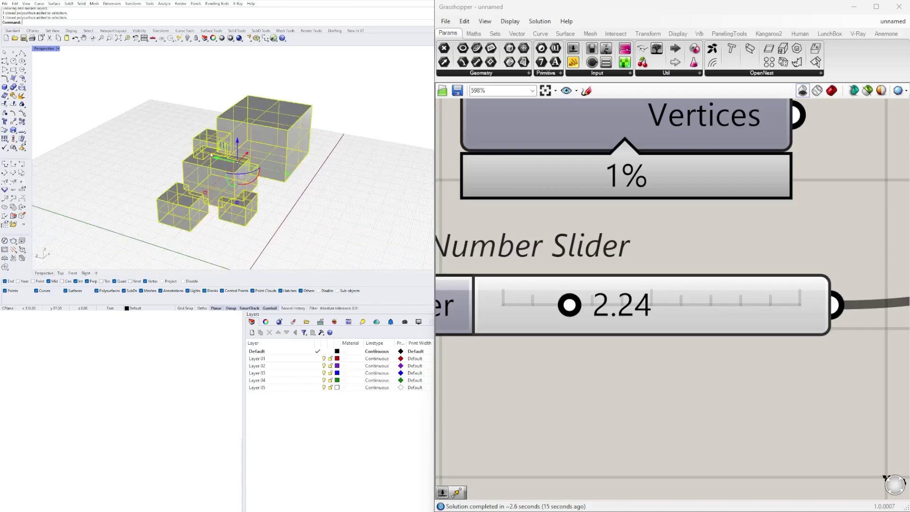
pyautogui.moveTo(197, 152); pyautogui.dragTo(149, 154, button='right')
pyautogui.scroll(-5, 260, 170)
pyautogui.scroll(5, 253, 165)
pyautogui.moveTo(254, 165); pyautogui.dragTo(335, 161, button='right')
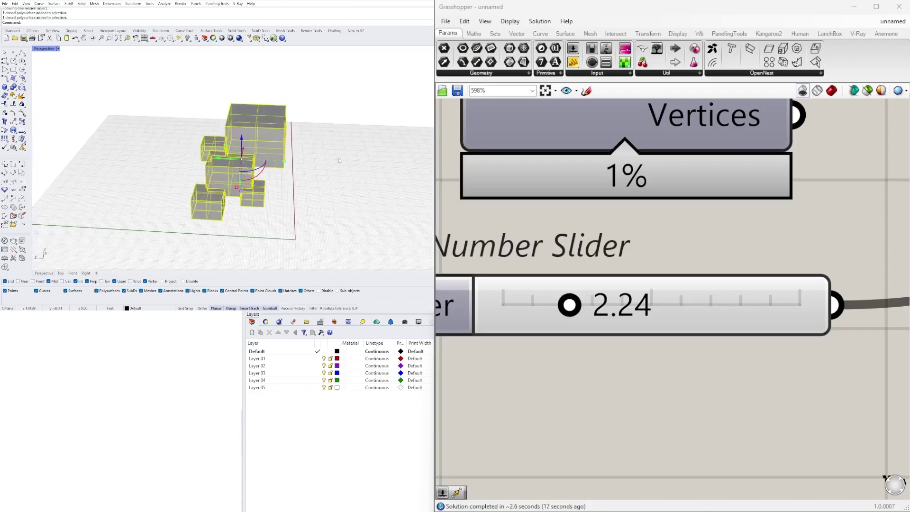
pyautogui.scroll(-8, 684, 243)
# Turn the shaded Grasshopper preview back on and scale the selected Rhino boxes to test the frame update.
pyautogui.moveTo(847, 269); pyautogui.dragTo(587, 202, button='right')
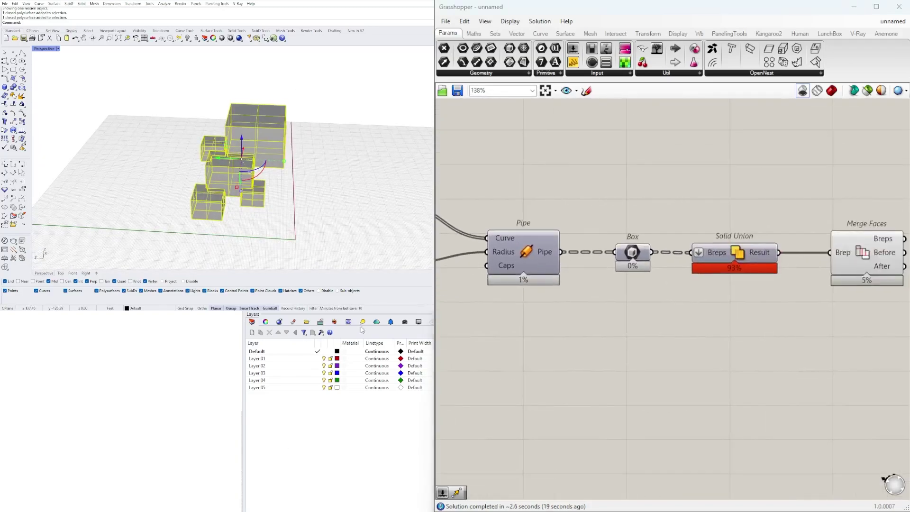
pyautogui.click(832, 90)
pyautogui.moveTo(227, 161); pyautogui.dragTo(272, 164, button='right')
pyautogui.moveTo(211, 181); pyautogui.dragTo(187, 195)
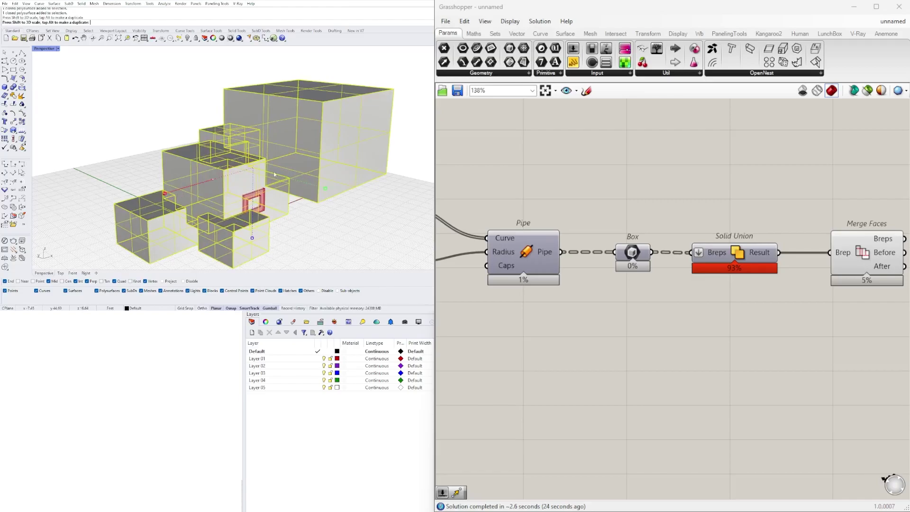
pyautogui.moveTo(257, 116); pyautogui.dragTo(270, 192, button='right')
pyautogui.scroll(-2, 270, 168)
# Move the source boxes sideways in Rhino so the generated frame follows their position.
pyautogui.moveTo(232, 155); pyautogui.dragTo(158, 149)
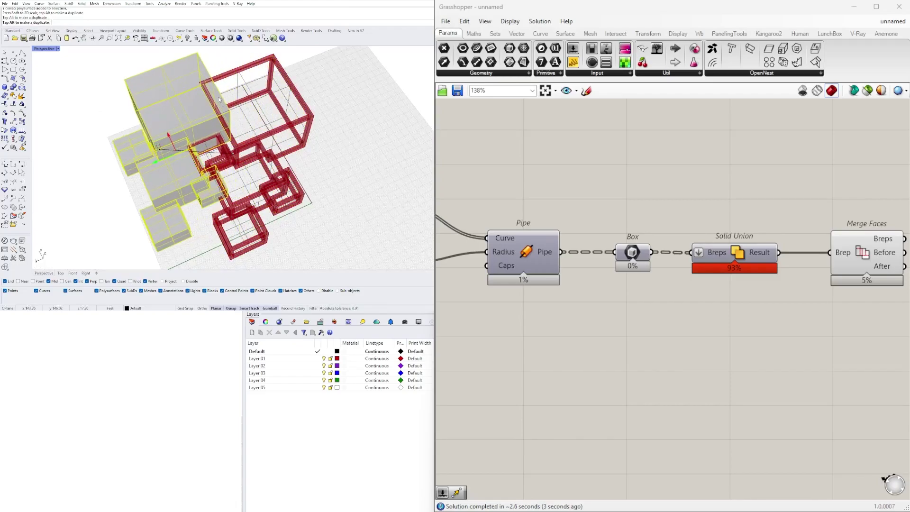
pyautogui.moveTo(224, 103); pyautogui.dragTo(226, 104)
pyautogui.moveTo(252, 124); pyautogui.dragTo(262, 157, button='right')
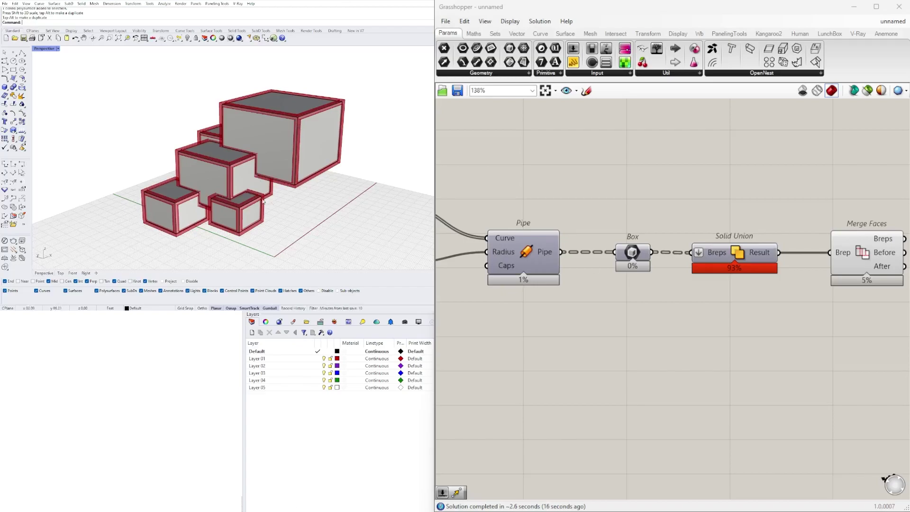
# Select the source boxes in Rhino and scale them up uniformly in 3D, leaving them deselected.
pyautogui.click(292, 139)
pyautogui.scroll(-5, 247, 170)
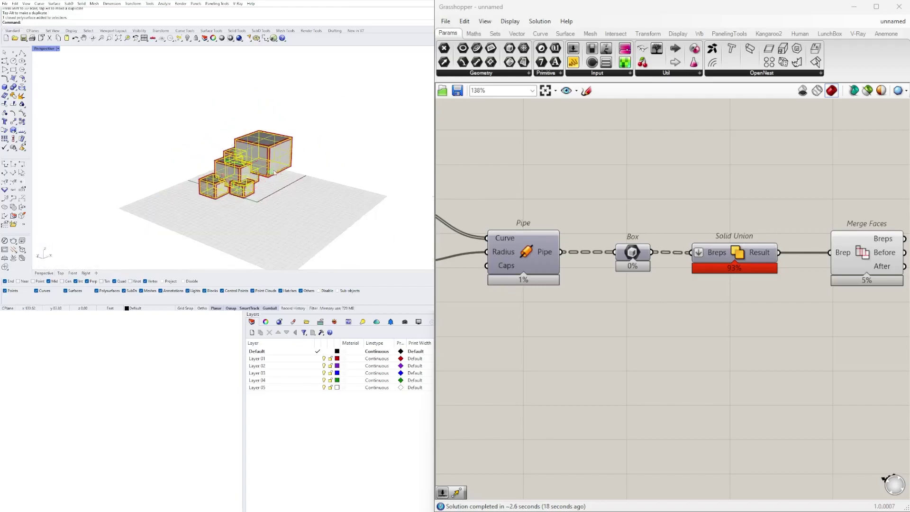
pyautogui.keyDown('shift'); pyautogui.moveTo(271, 172); pyautogui.dragTo(334, 196); pyautogui.keyUp('shift')
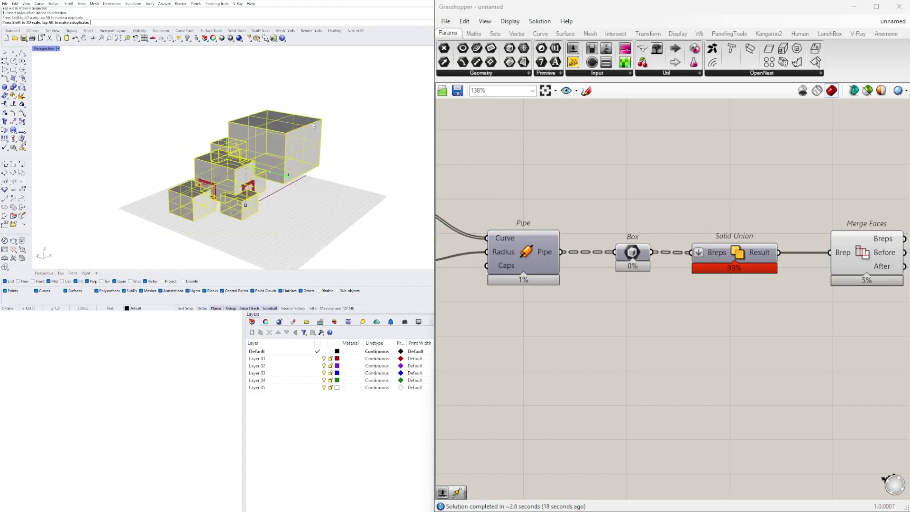
pyautogui.press('Escape')
pyautogui.scroll(2, 298, 134)
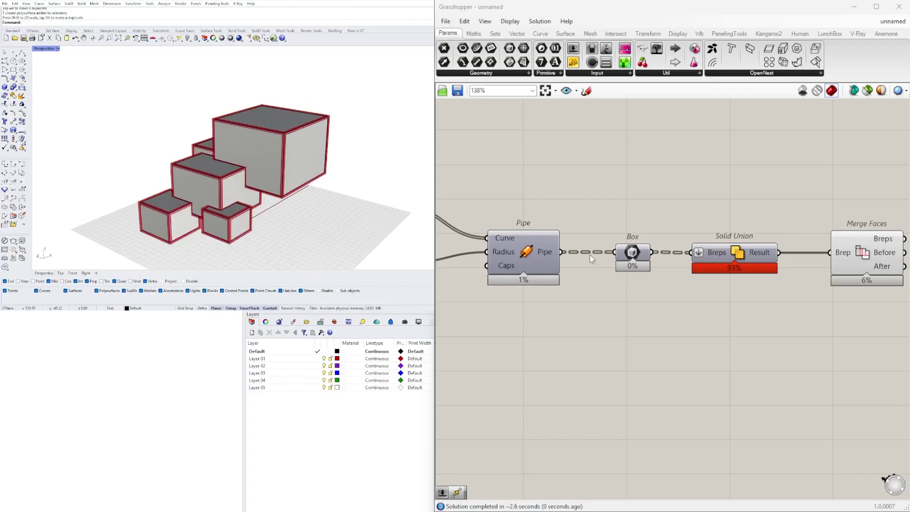
# Set the Number Slider for the Pipe's Radius to 3.
pyautogui.scroll(-3, 543, 302)
pyautogui.moveTo(544, 302); pyautogui.dragTo(804, 311, button='right')
pyautogui.scroll(3, 806, 285)
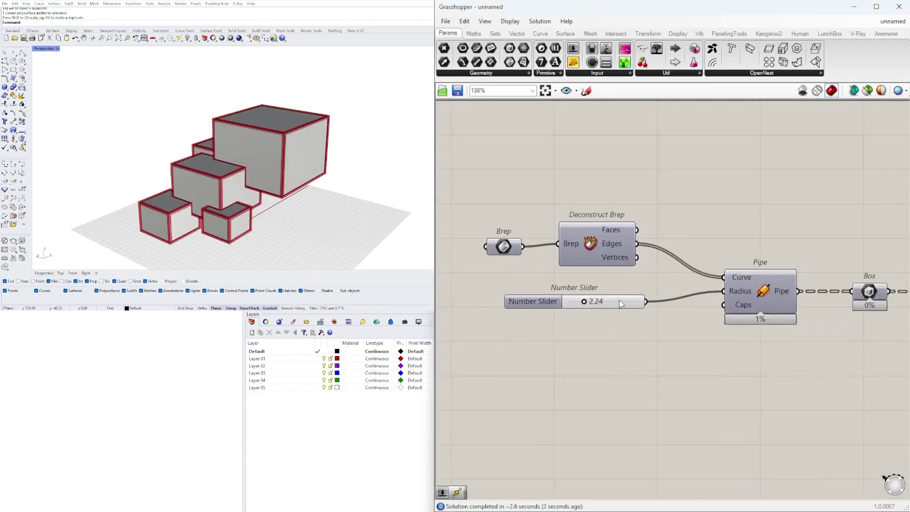
pyautogui.scroll(3, 597, 304)
pyautogui.doubleClick(597, 303)
pyautogui.write('3')
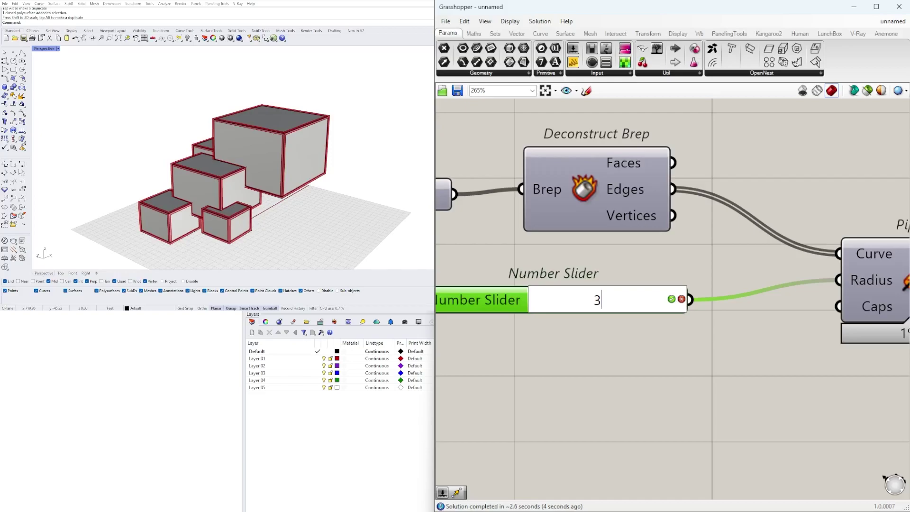
pyautogui.press('Return')
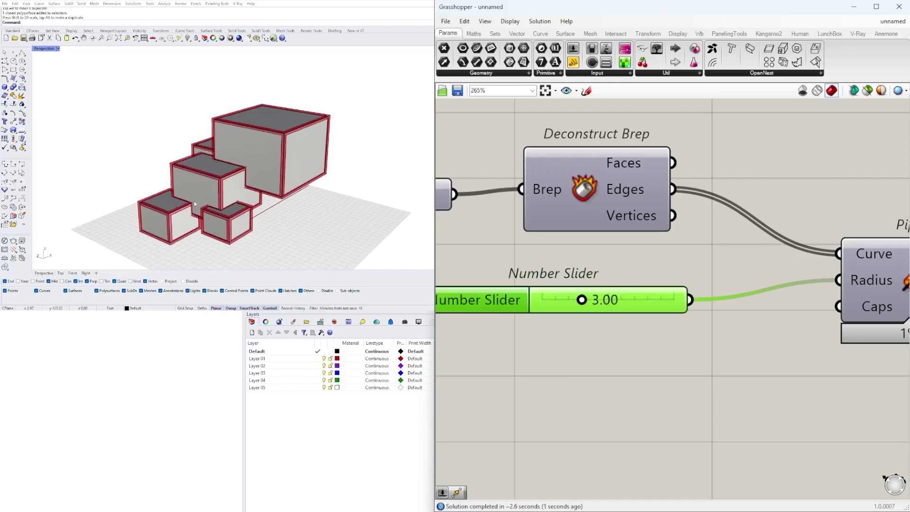
pyautogui.click(408, 211)
# Line up the Brep parameter with Deconstruct Brep and tidy the spacing of the first components in the definition.
pyautogui.scroll(-3, 616, 379)
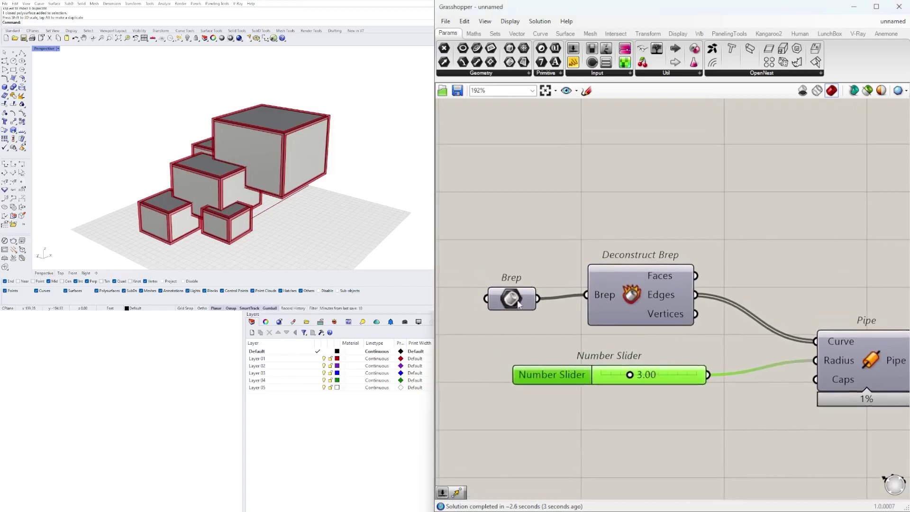
pyautogui.scroll(3, 529, 301)
pyautogui.click(516, 294)
pyautogui.moveTo(715, 214); pyautogui.dragTo(523, 281)
pyautogui.moveTo(718, 254); pyautogui.dragTo(672, 267)
pyautogui.click(672, 260)
pyautogui.scroll(-4, 194, 166)
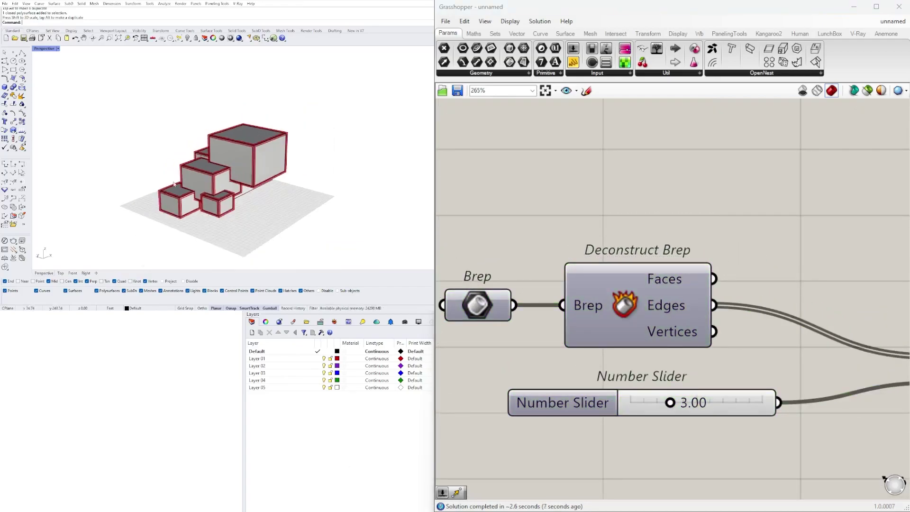
pyautogui.scroll(-4, 501, 265)
pyautogui.moveTo(611, 332); pyautogui.dragTo(455, 230)
pyautogui.moveTo(520, 270); pyautogui.dragTo(557, 271)
pyautogui.moveTo(582, 234); pyautogui.dragTo(494, 274)
pyautogui.moveTo(573, 271); pyautogui.dragTo(579, 271)
# Tidy the end of the definition by moving Merge Faces slightly above the level of Solid Union.
pyautogui.click(757, 265)
pyautogui.moveTo(759, 265); pyautogui.dragTo(597, 277, button='right')
pyautogui.scroll(-1, 597, 277)
pyautogui.click(768, 310)
pyautogui.click(773, 258)
pyautogui.moveTo(774, 306); pyautogui.dragTo(785, 285)
pyautogui.click(739, 361)
pyautogui.moveTo(737, 365); pyautogui.dragTo(802, 309, button='right')
pyautogui.scroll(-3, 804, 317)
pyautogui.moveTo(863, 318); pyautogui.dragTo(571, 219)
pyautogui.click(602, 364)
# Move the source boxes in Rhino away from the grid so the frame is regenerated beside it, and deselect them.
pyautogui.moveTo(304, 185); pyautogui.dragTo(239, 184, button='right')
pyautogui.scroll(5, 219, 193)
pyautogui.scroll(-3, 226, 200)
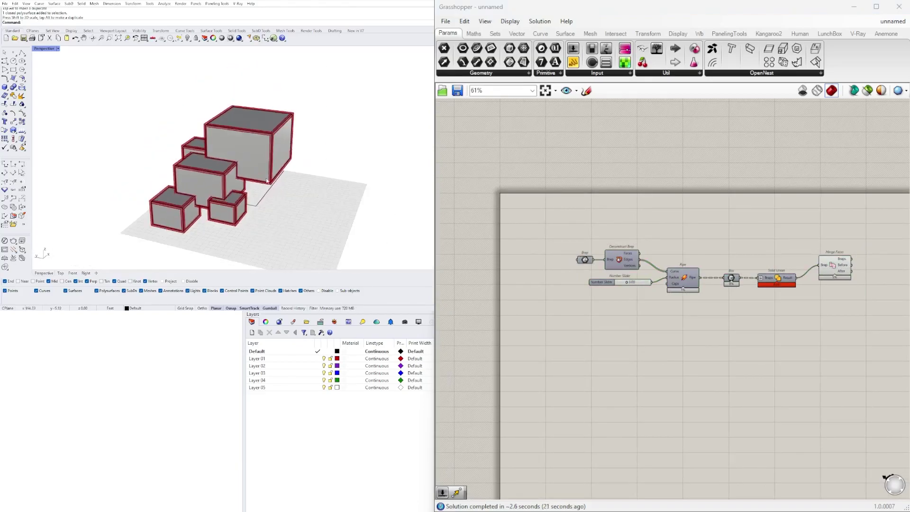
pyautogui.moveTo(275, 171); pyautogui.dragTo(252, 183, button='right')
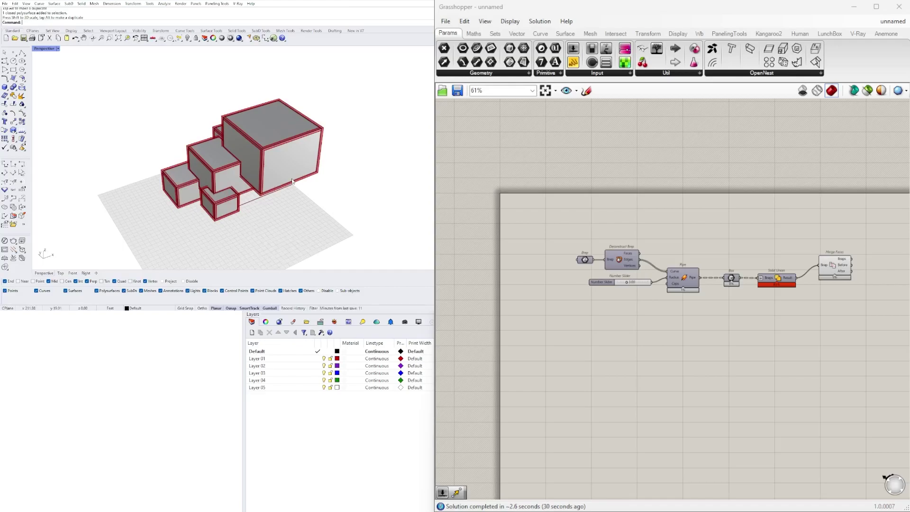
pyautogui.moveTo(223, 206); pyautogui.dragTo(203, 209, button='right')
pyautogui.moveTo(287, 110); pyautogui.dragTo(312, 158, button='right')
pyautogui.click(306, 168)
pyautogui.moveTo(291, 158); pyautogui.dragTo(190, 174)
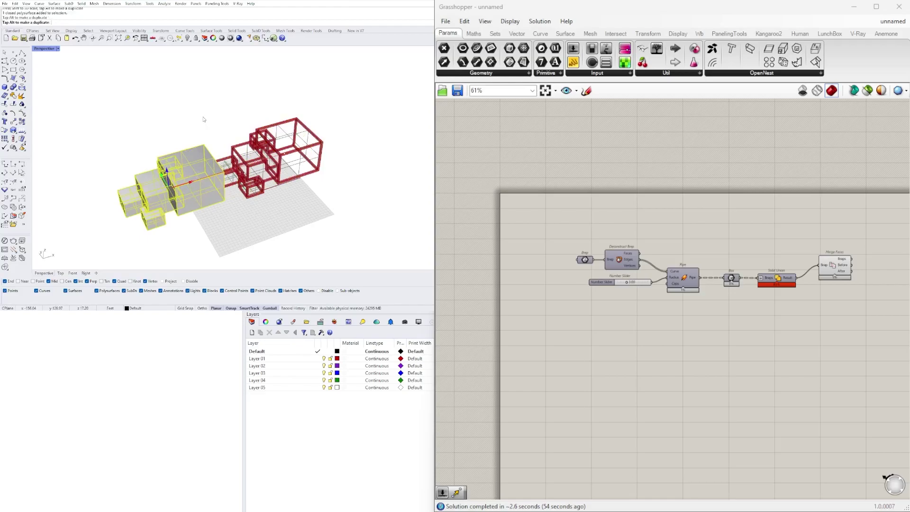
pyautogui.press('Escape')
# Move the whole component chain lower on the Grasshopper canvas to leave free space above it.
pyautogui.moveTo(214, 205); pyautogui.dragTo(203, 178, button='right')
pyautogui.scroll(3, 294, 177)
pyautogui.scroll(-3, 682, 304)
pyautogui.scroll(2, 803, 298)
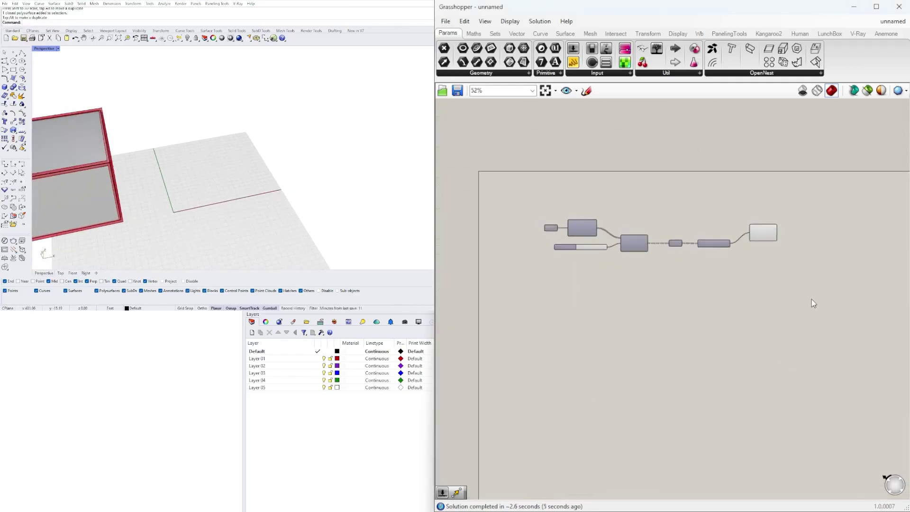
pyautogui.moveTo(806, 296); pyautogui.dragTo(524, 197)
pyautogui.moveTo(584, 229); pyautogui.dragTo(588, 326)
pyautogui.moveTo(795, 392); pyautogui.dragTo(520, 286)
pyautogui.moveTo(592, 322); pyautogui.dragTo(590, 324)
pyautogui.click(620, 252)
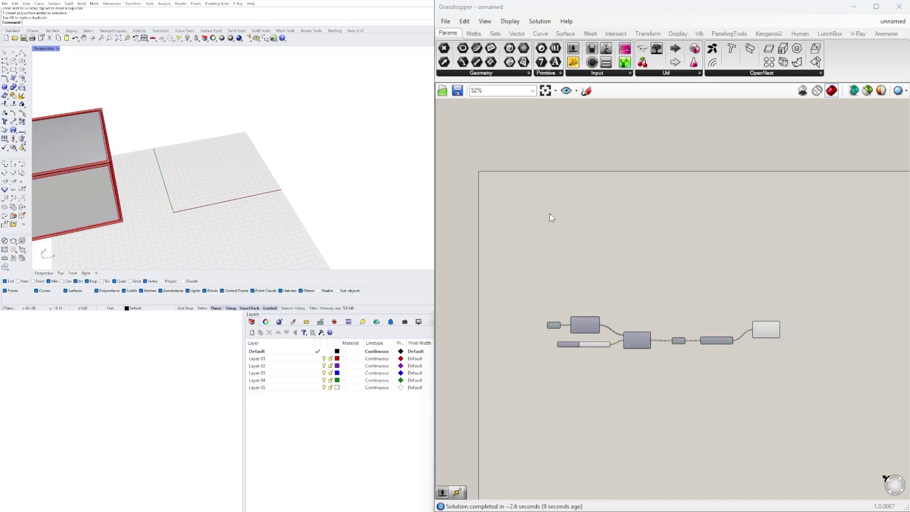
pyautogui.scroll(4, 577, 222)
pyautogui.doubleClick(579, 218)
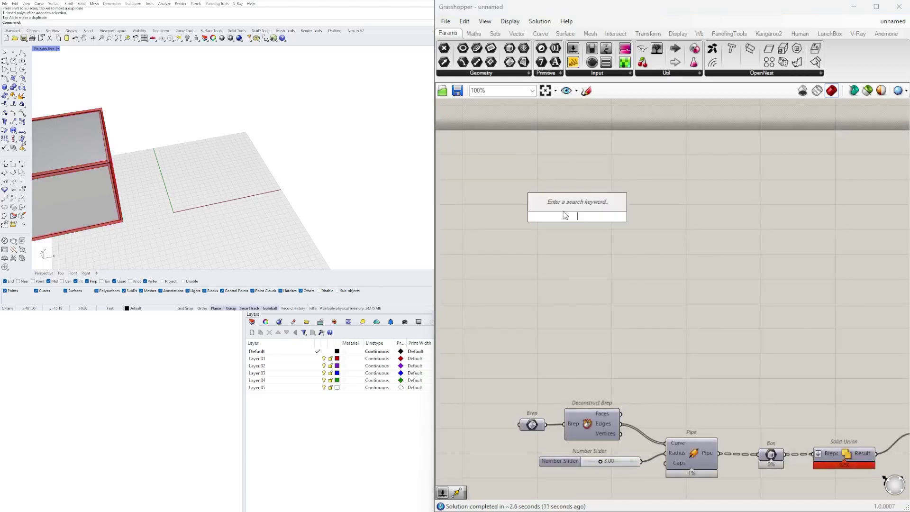
pyautogui.write('BOX')
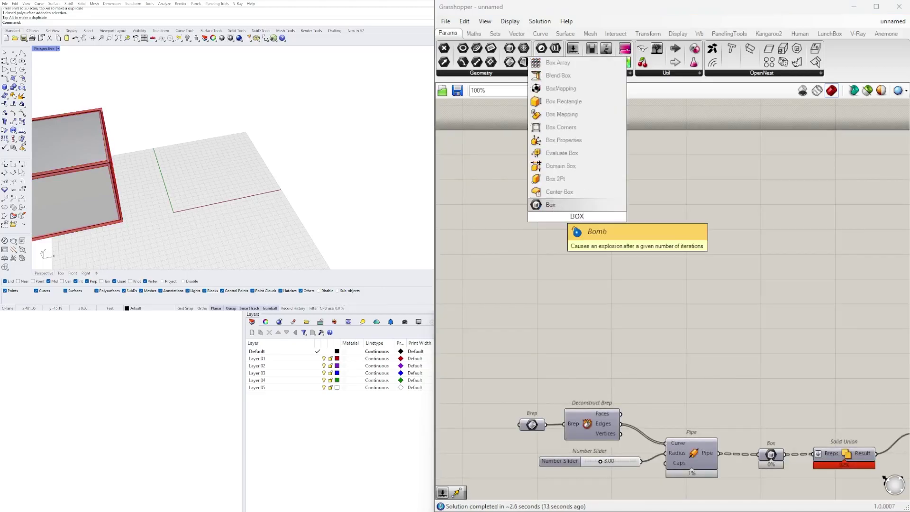
pyautogui.click(558, 140)
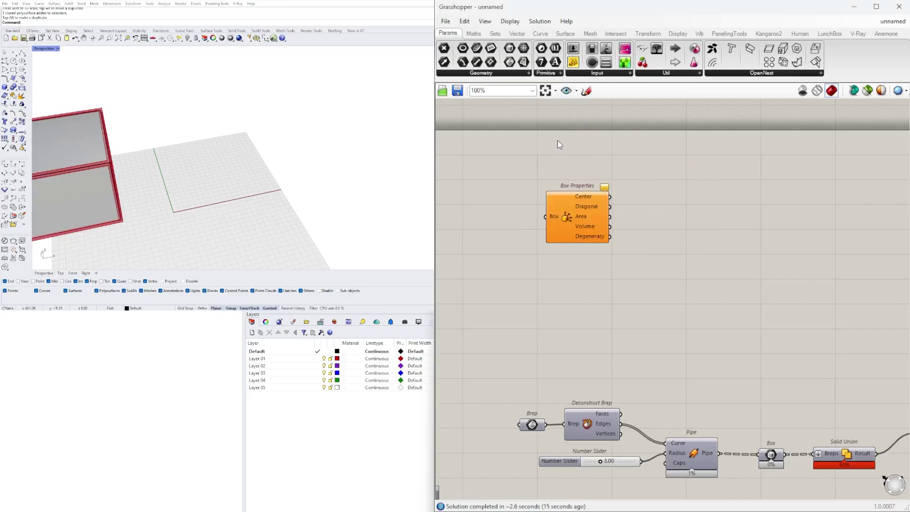
pyautogui.click(567, 206)
pyautogui.press('Delete')
pyautogui.doubleClick(559, 207)
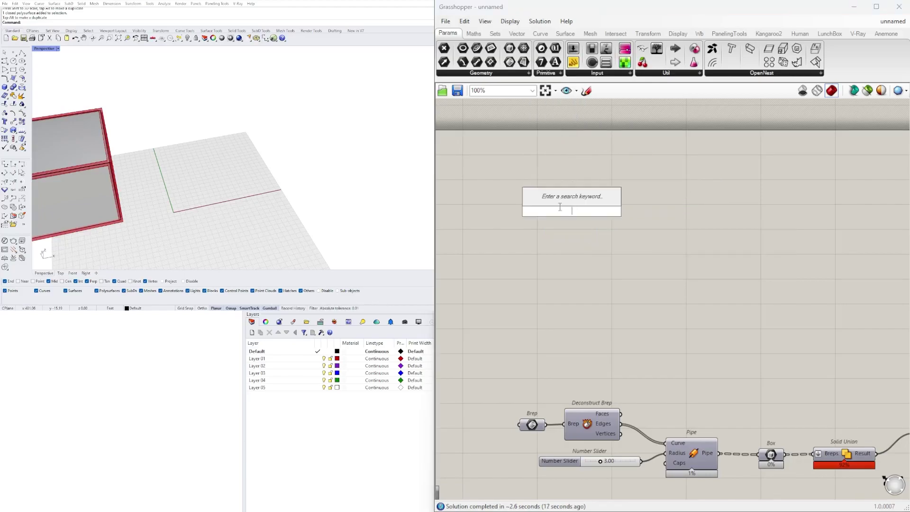
pyautogui.write('BOX')
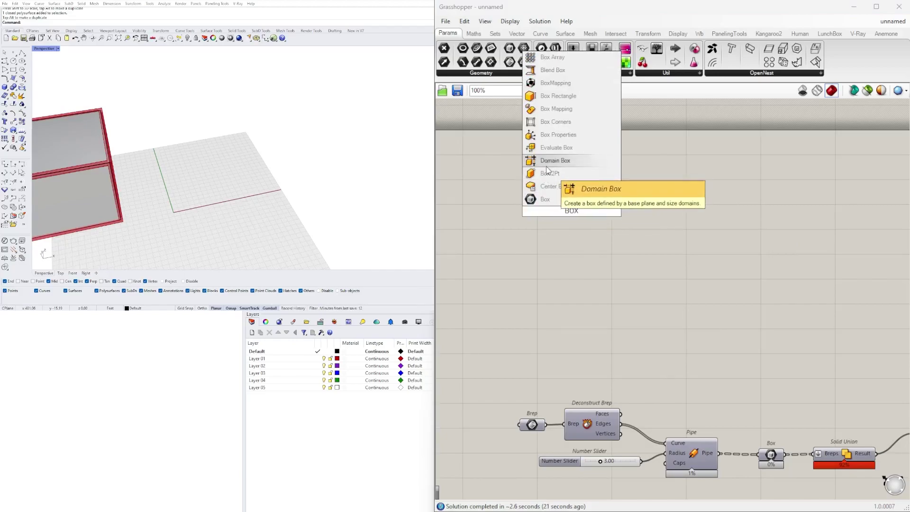
pyautogui.click(560, 99)
pyautogui.press('Delete')
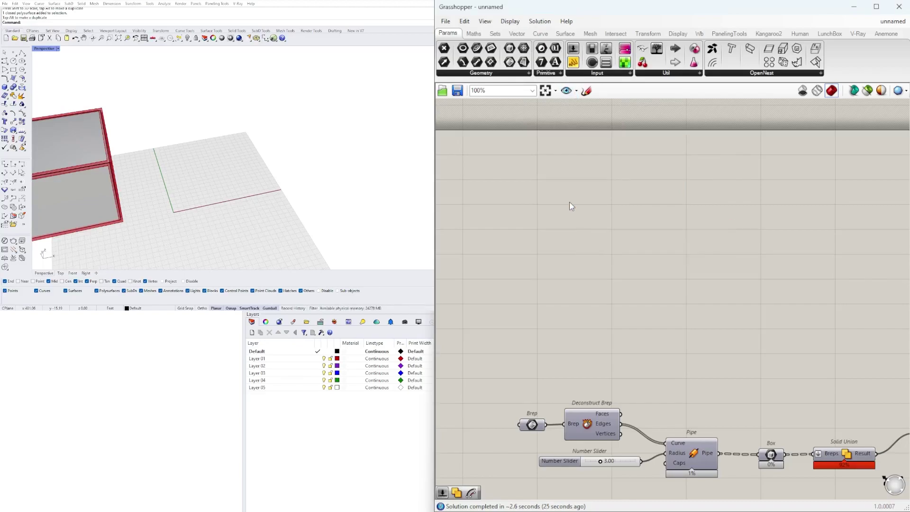
pyautogui.doubleClick(570, 205)
pyautogui.write('rect')
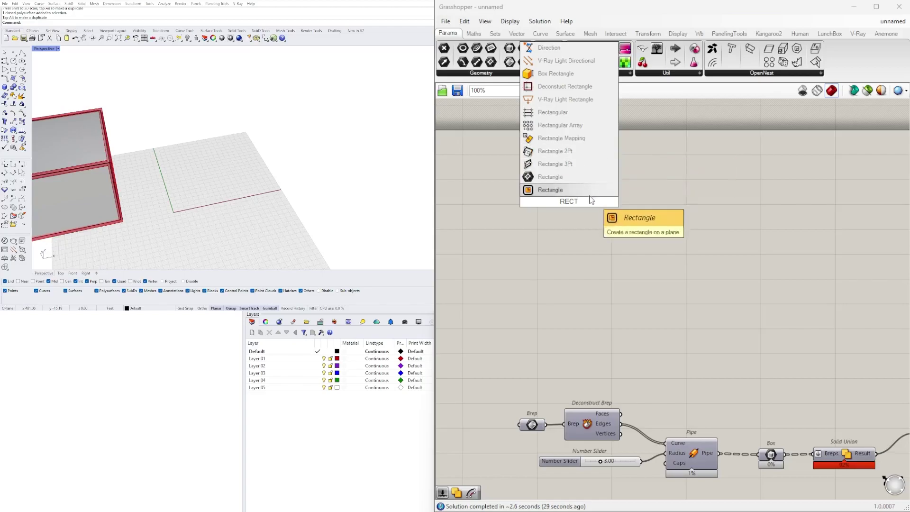
# Add a Domain Box component in the free canvas area above the frame definition.
pyautogui.doubleClick(589, 212)
pyautogui.write('box')
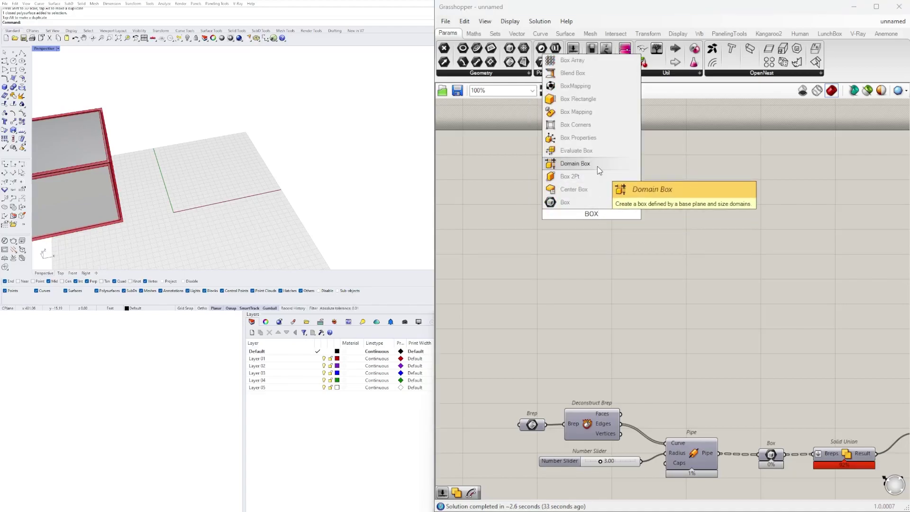
pyautogui.click(600, 170)
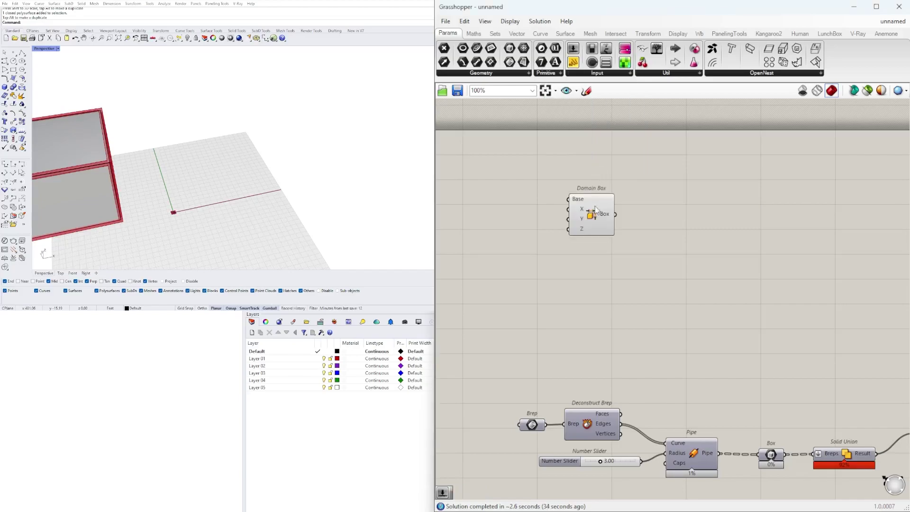
# Create a number slider of 15, duplicate it twice, and wire the three sliders to the Domain Box X, Y and Z inputs.
pyautogui.doubleClick(502, 223)
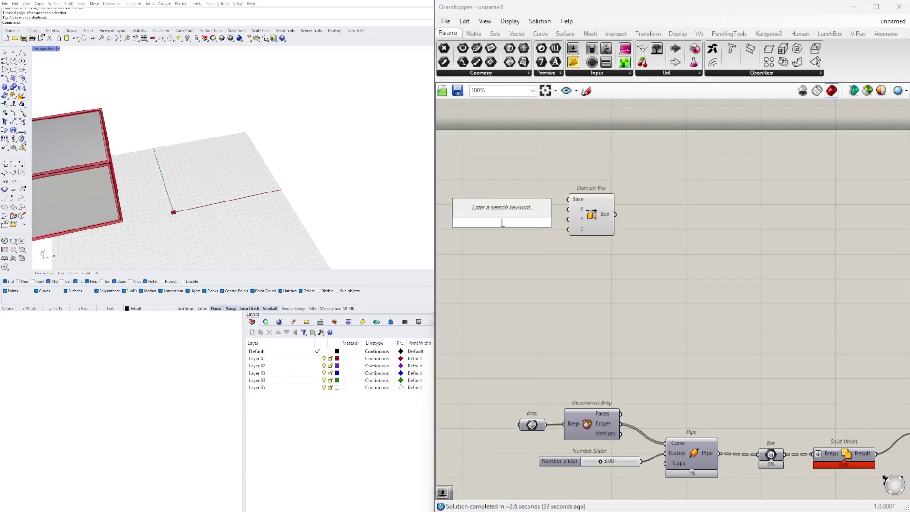
pyautogui.write('15')
pyautogui.press('Return')
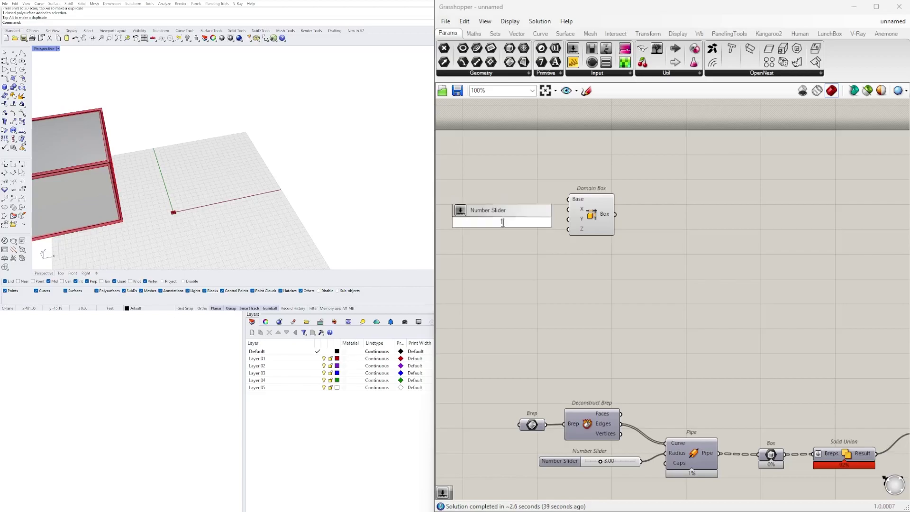
pyautogui.scroll(3, 444, 203)
pyautogui.moveTo(714, 221); pyautogui.dragTo(806, 234)
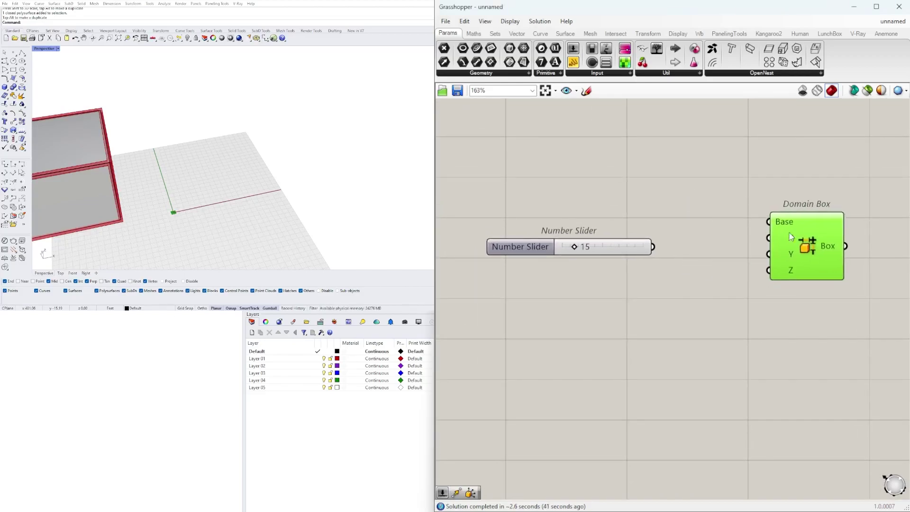
pyautogui.moveTo(625, 252); pyautogui.dragTo(620, 280)
pyautogui.moveTo(647, 237); pyautogui.dragTo(768, 237)
pyautogui.moveTo(647, 254); pyautogui.dragTo(769, 253)
pyautogui.moveTo(647, 275); pyautogui.dragTo(769, 270)
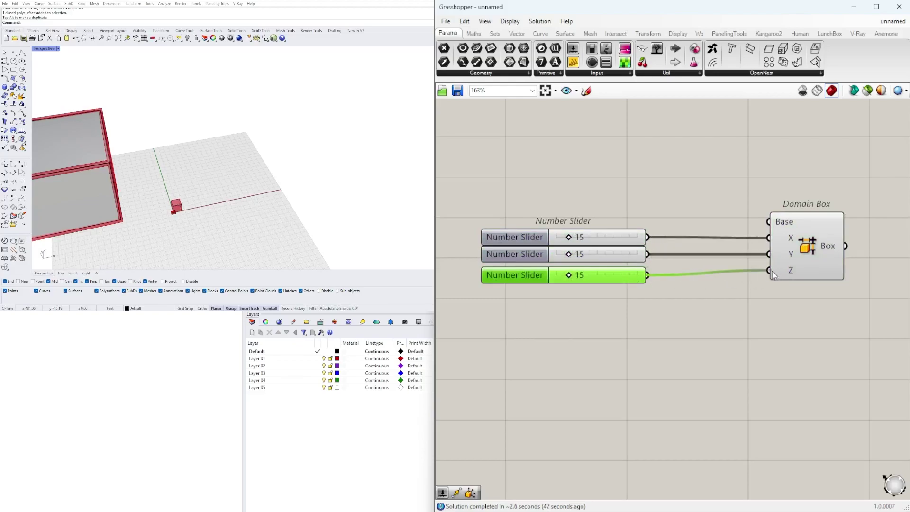
# Delete the two extra sliders and wire the remaining one to the Domain Box Y and Z inputs as well.
pyautogui.scroll(3, 629, 260)
pyautogui.moveTo(682, 318); pyautogui.dragTo(628, 259)
pyautogui.press('Delete')
pyautogui.moveTo(654, 229); pyautogui.dragTo(824, 274)
pyautogui.moveTo(545, 228); pyautogui.dragTo(821, 251)
# Raise the shared Domain Box size slider to 100.
pyautogui.scroll(-5, 623, 194)
pyautogui.moveTo(681, 226); pyautogui.dragTo(692, 283, button='right')
pyautogui.moveTo(758, 333); pyautogui.dragTo(635, 309)
pyautogui.scroll(4, 646, 267)
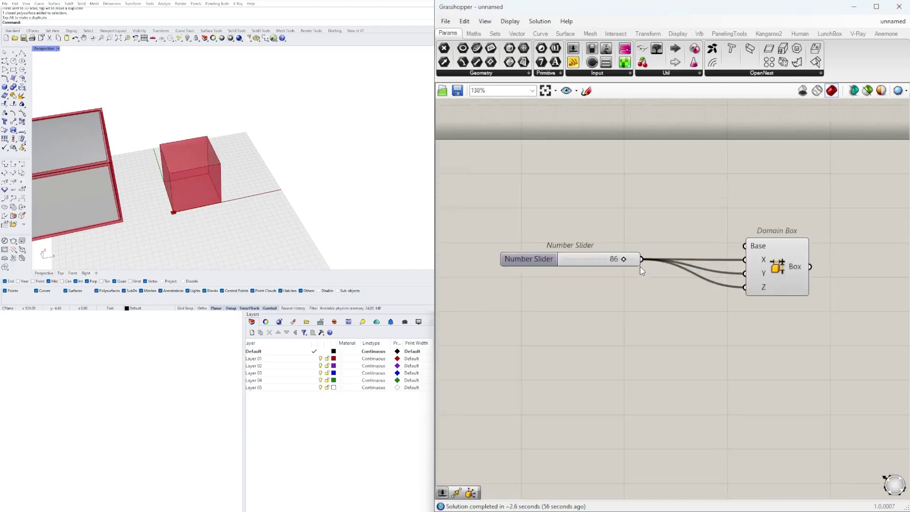
pyautogui.moveTo(623, 259); pyautogui.dragTo(643, 261)
# Move the whole frame component chain up and to the right so that it follows the Domain Box.
pyautogui.scroll(-4, 738, 358)
pyautogui.moveTo(840, 404); pyautogui.dragTo(661, 257, button='right')
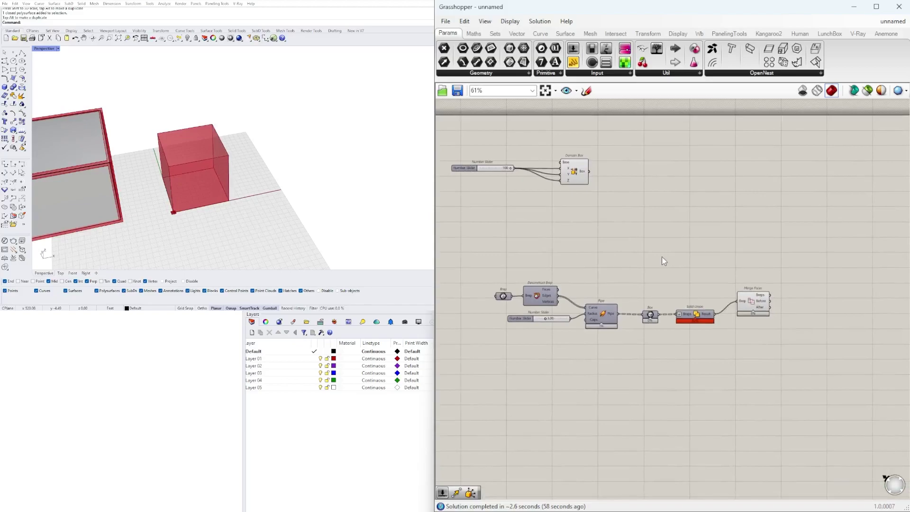
pyautogui.moveTo(753, 347); pyautogui.dragTo(816, 355, button='right')
pyautogui.moveTo(878, 379); pyautogui.dragTo(532, 262)
pyautogui.moveTo(595, 309); pyautogui.dragTo(749, 213)
pyautogui.click(749, 222)
pyautogui.scroll(3, 716, 203)
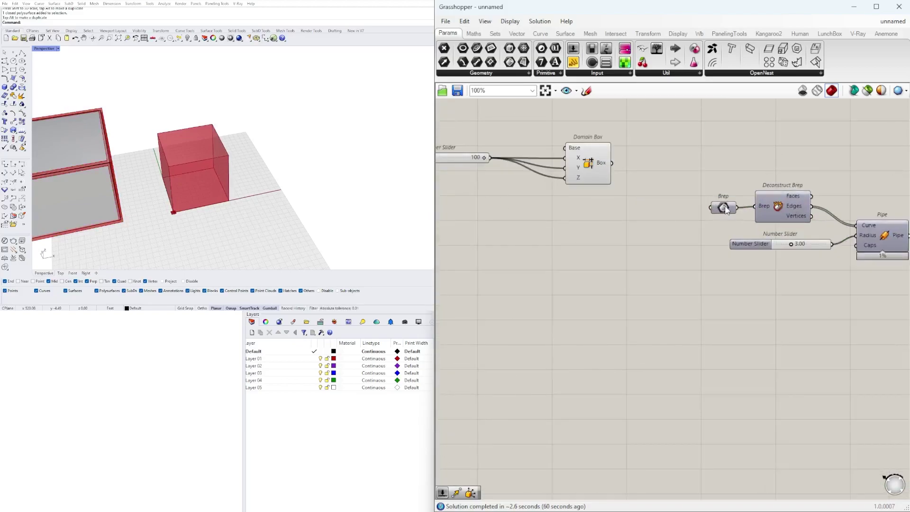
# Try feeding the Domain Box output into the Brep parameter of the frame definition and check the framed cube.
pyautogui.moveTo(612, 163); pyautogui.dragTo(711, 207)
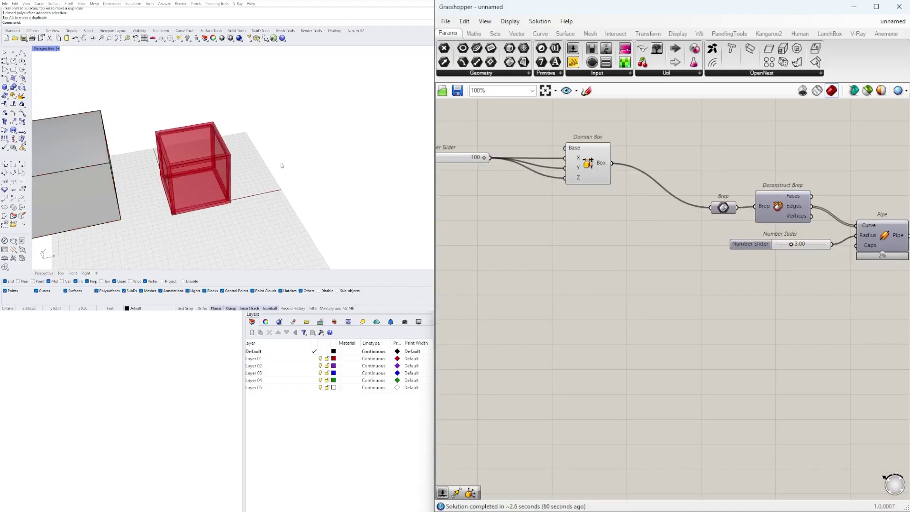
pyautogui.scroll(6, 175, 184)
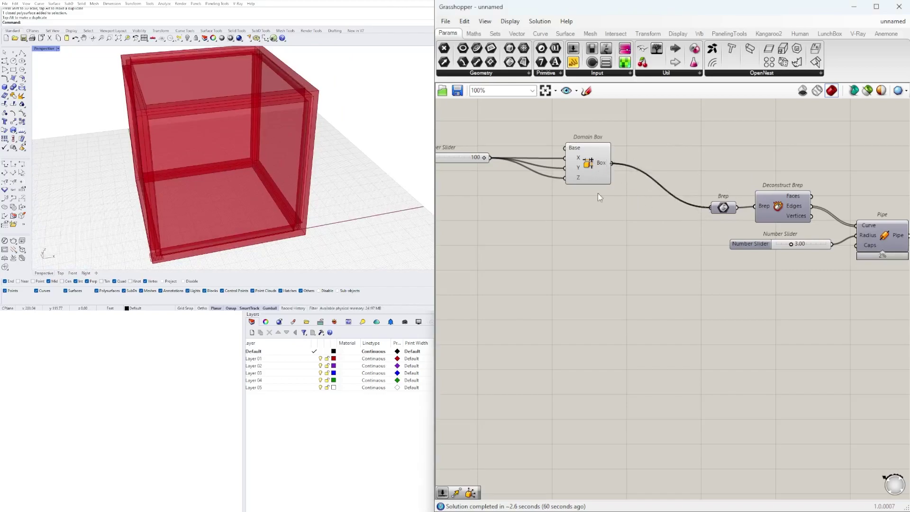
pyautogui.scroll(-4, 627, 192)
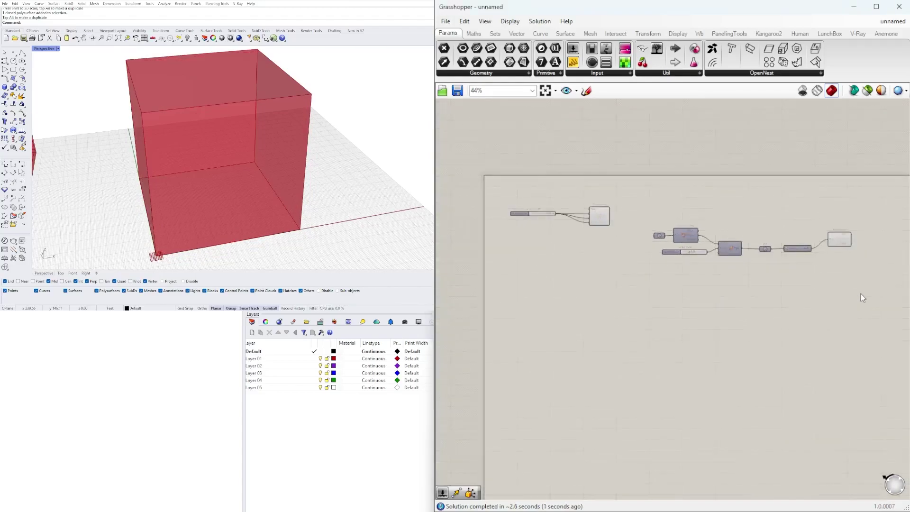
# Add a Populate Geometry component, feed the Domain Box output into its Geometry input, and place it further right of the box.
pyautogui.scroll(5, 654, 216)
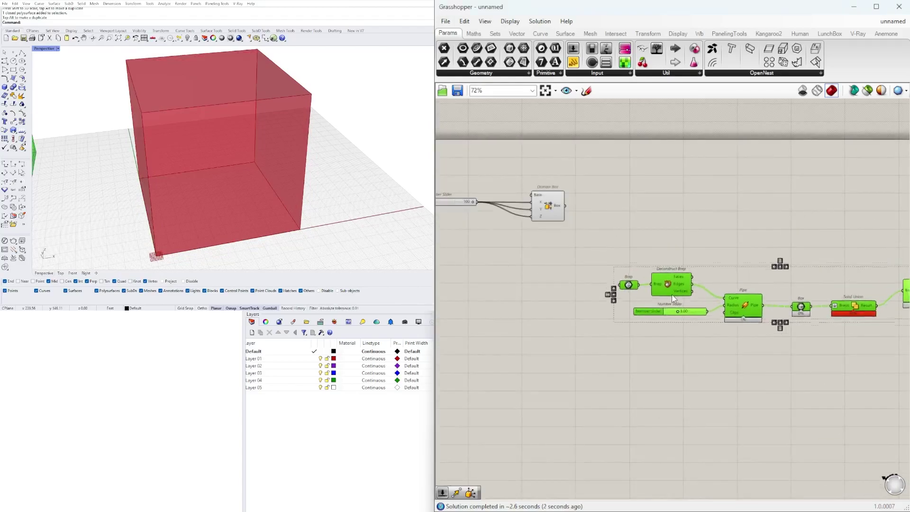
pyautogui.doubleClick(653, 214)
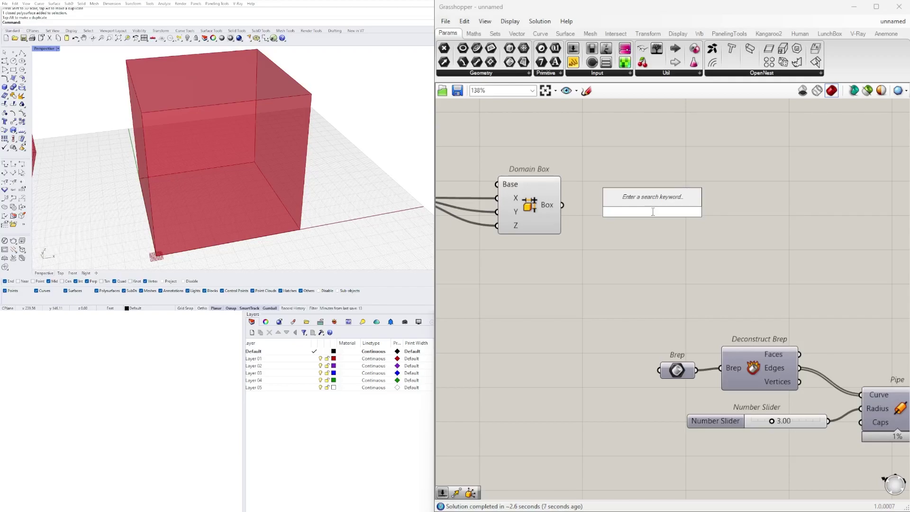
pyautogui.write('POP')
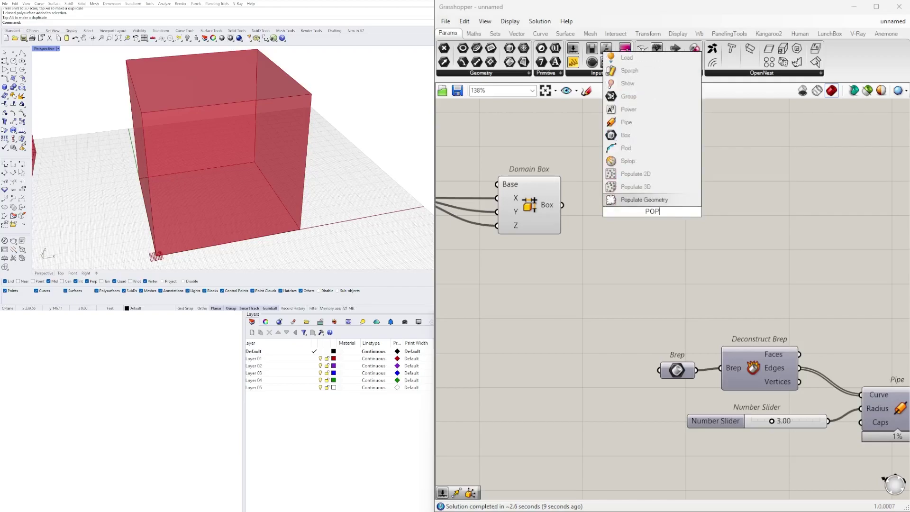
pyautogui.click(656, 199)
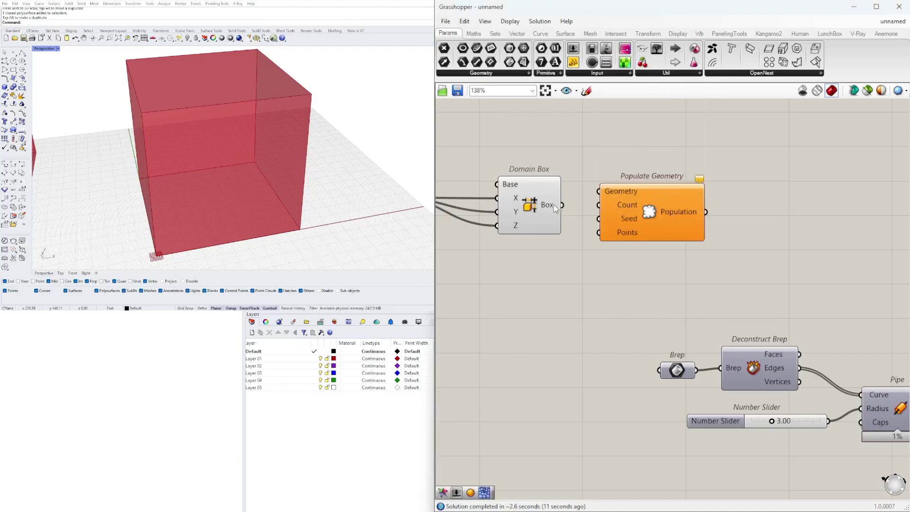
pyautogui.moveTo(562, 205); pyautogui.dragTo(601, 191)
pyautogui.moveTo(656, 214); pyautogui.dragTo(780, 163)
# Create a number slider of 15 above Domain Box and connect it to the Count input of Populate Geometry.
pyautogui.moveTo(589, 163); pyautogui.dragTo(593, 252, button='right')
pyautogui.doubleClick(528, 200)
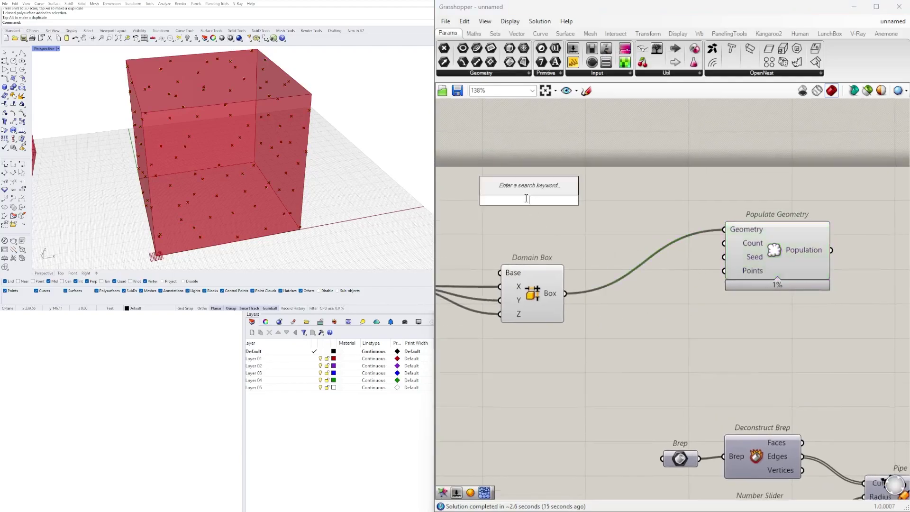
pyautogui.write('5')
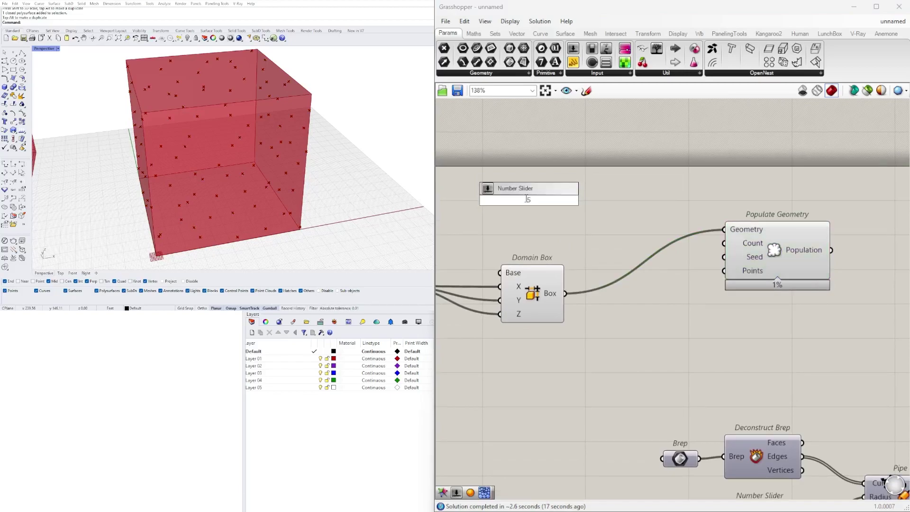
pyautogui.press('Return')
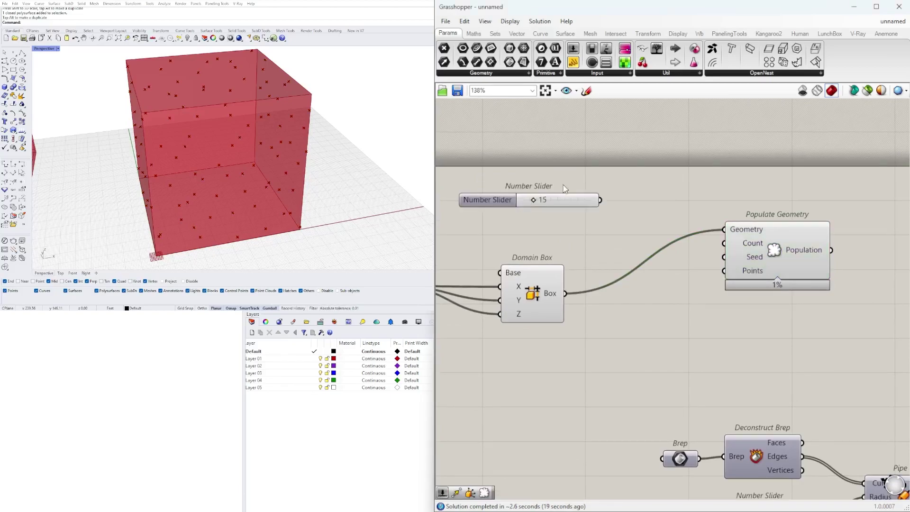
pyautogui.moveTo(600, 199); pyautogui.dragTo(723, 242)
# Examine the points scattered over the box in the Rhino viewport and the components that generate them.
pyautogui.click(776, 263)
pyautogui.moveTo(209, 126); pyautogui.dragTo(189, 141, button='right')
pyautogui.scroll(-5, 184, 131)
pyautogui.moveTo(792, 252); pyautogui.dragTo(667, 250, button='right')
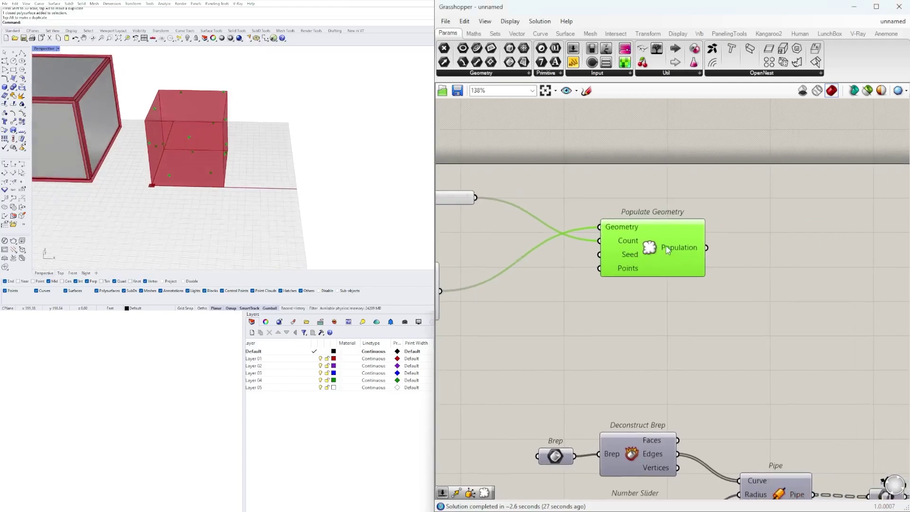
pyautogui.scroll(-3, 794, 251)
pyautogui.moveTo(810, 275); pyautogui.dragTo(749, 252, button='right')
pyautogui.click(751, 252)
pyautogui.moveTo(540, 275); pyautogui.dragTo(745, 269, button='right')
pyautogui.moveTo(712, 295)
pyautogui.mouseDown()
pyautogui.moveTo(554, 229)
pyautogui.moveTo(585, 296)
pyautogui.moveTo(711, 295)
pyautogui.mouseUp()
pyautogui.moveTo(834, 237); pyautogui.dragTo(667, 240, button='right')
pyautogui.scroll(2, 780, 235)
pyautogui.doubleClick(782, 235)
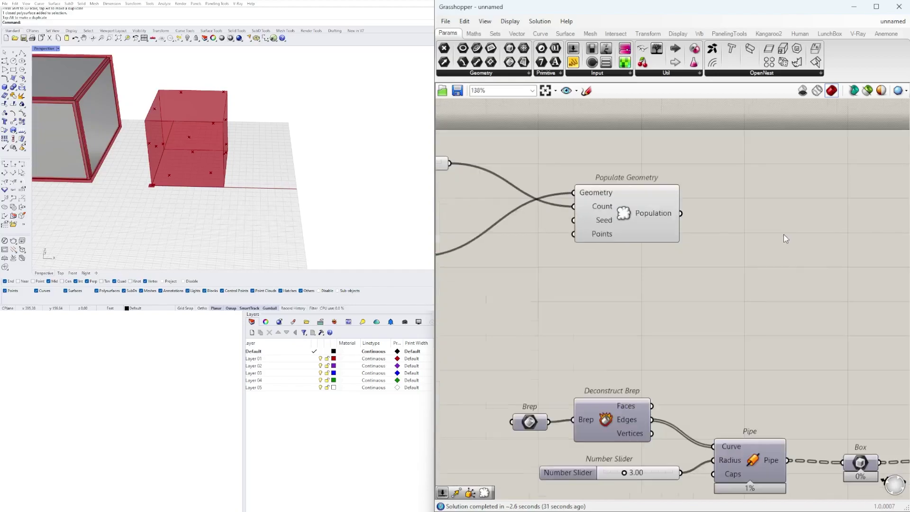
pyautogui.write('SPJERE')
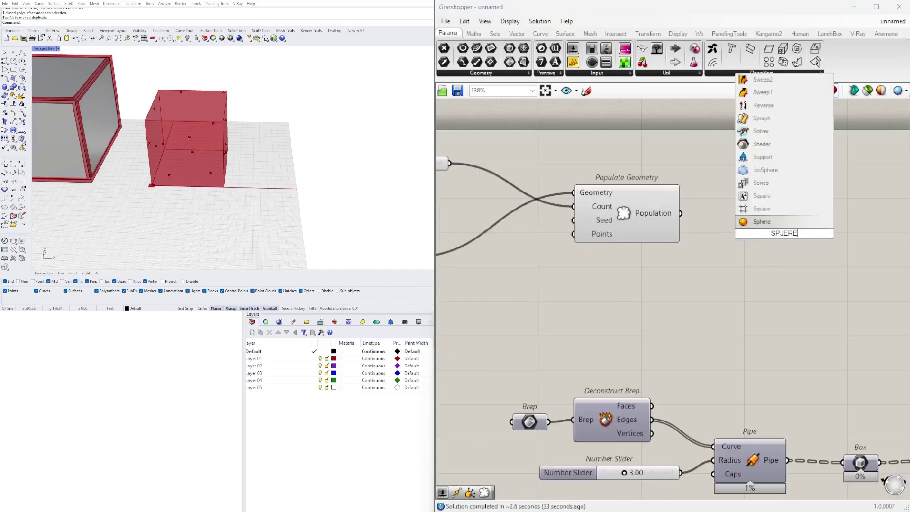
pyautogui.press('Escape')
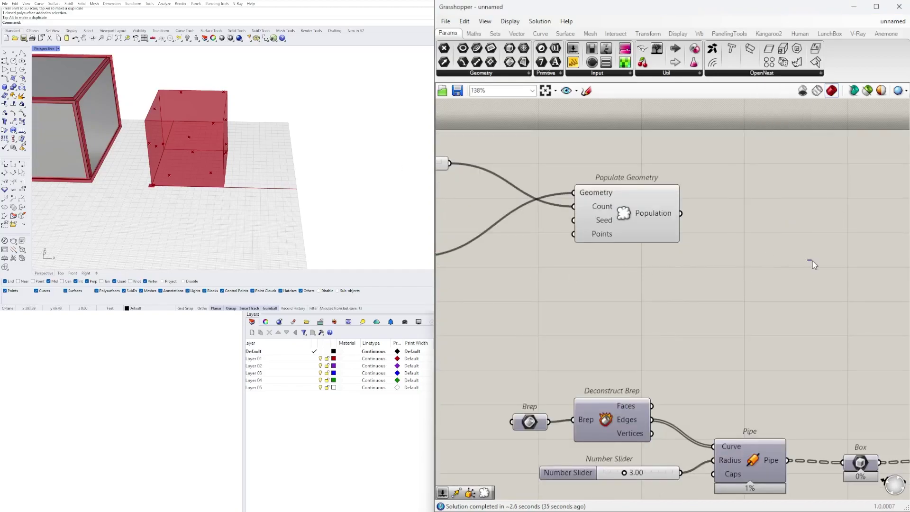
# Add a Sphere component, connect Population to its Base input, and line it up with Populate Geometry.
pyautogui.doubleClick(812, 260)
pyautogui.write('SPHERE')
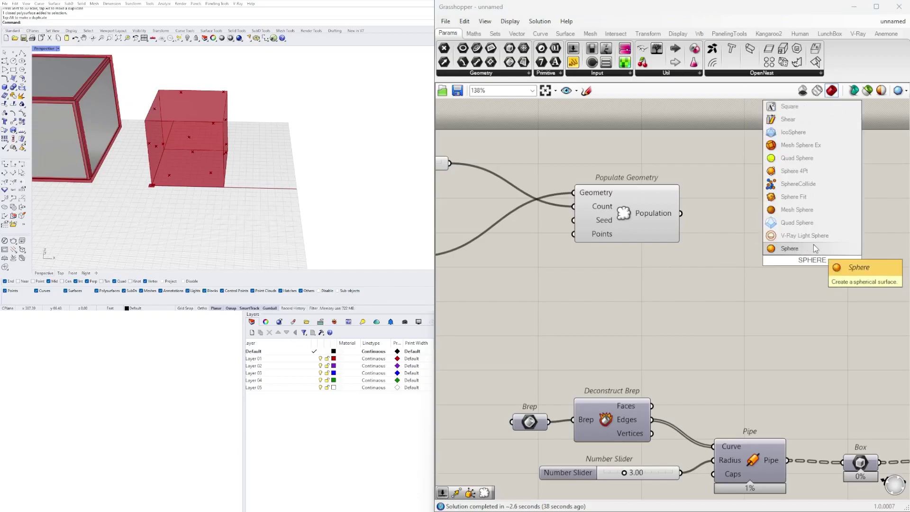
pyautogui.click(815, 249)
pyautogui.moveTo(681, 213); pyautogui.dragTo(772, 253)
pyautogui.click(803, 271)
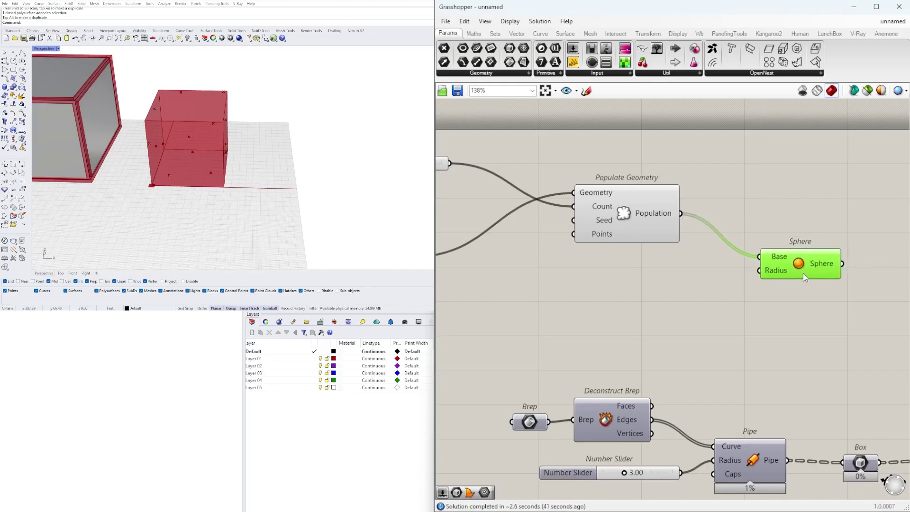
pyautogui.scroll(-2, 783, 289)
pyautogui.moveTo(781, 285); pyautogui.dragTo(711, 278, button='right')
pyautogui.moveTo(712, 267); pyautogui.dragTo(752, 237)
# Add a Random component and place it below Populate Geometry.
pyautogui.doubleClick(666, 294)
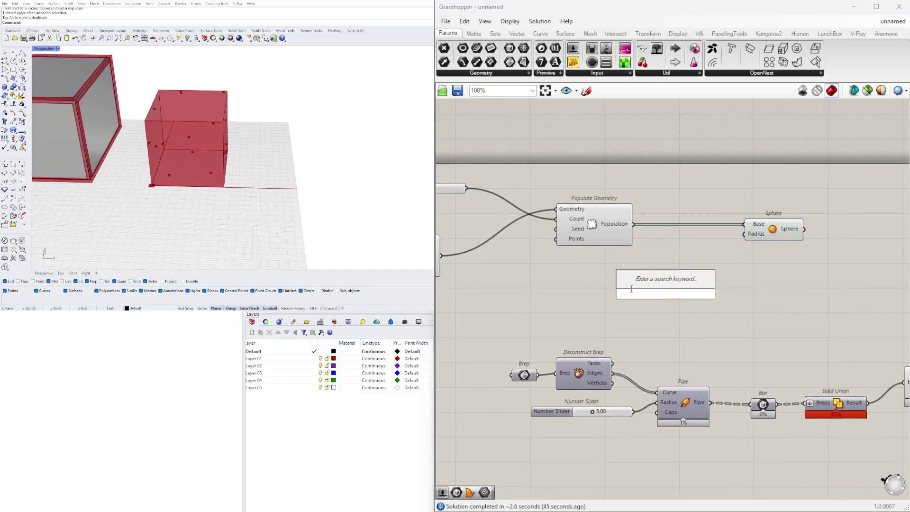
pyautogui.write('RAND')
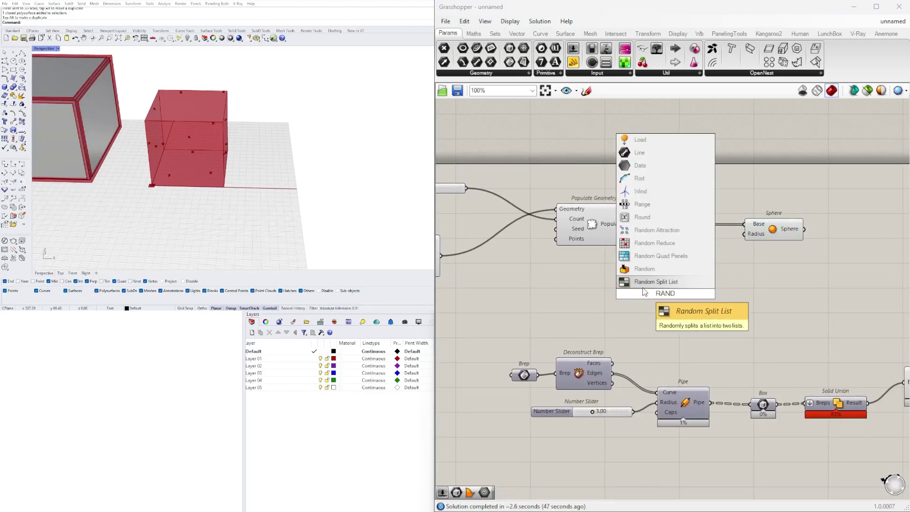
pyautogui.click(644, 269)
pyautogui.moveTo(670, 299); pyautogui.dragTo(602, 283)
# Move the point-count slider just above Domain Box, level with the Count input of Populate Geometry, and select the Random component.
pyautogui.click(395, 148)
pyautogui.moveTo(184, 128); pyautogui.dragTo(272, 154, button='right')
pyautogui.moveTo(474, 183); pyautogui.dragTo(639, 202, button='right')
pyautogui.scroll(2, 638, 202)
pyautogui.scroll(-1, 639, 202)
pyautogui.click(764, 296)
pyautogui.moveTo(555, 190); pyautogui.dragTo(576, 223)
pyautogui.click(584, 214)
pyautogui.click(754, 300)
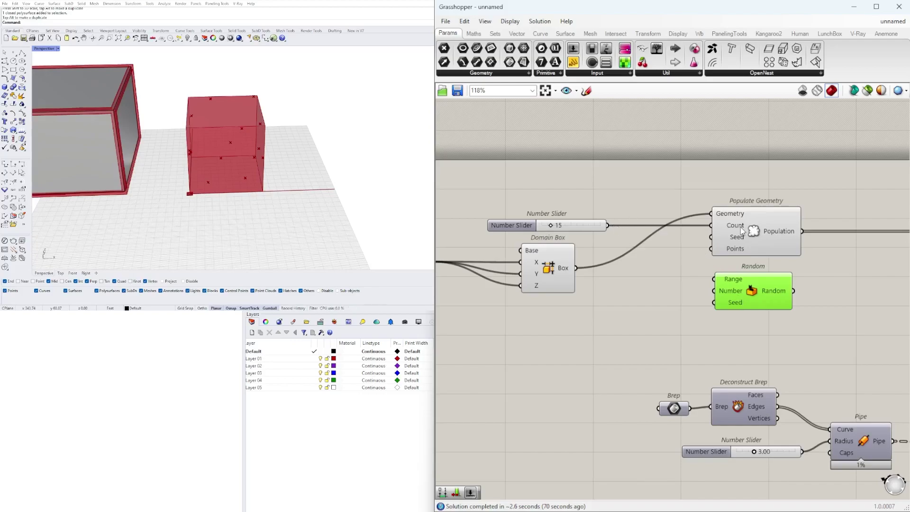
# Connect the point-count slider to the Number input of Random.
pyautogui.moveTo(607, 225); pyautogui.dragTo(715, 291)
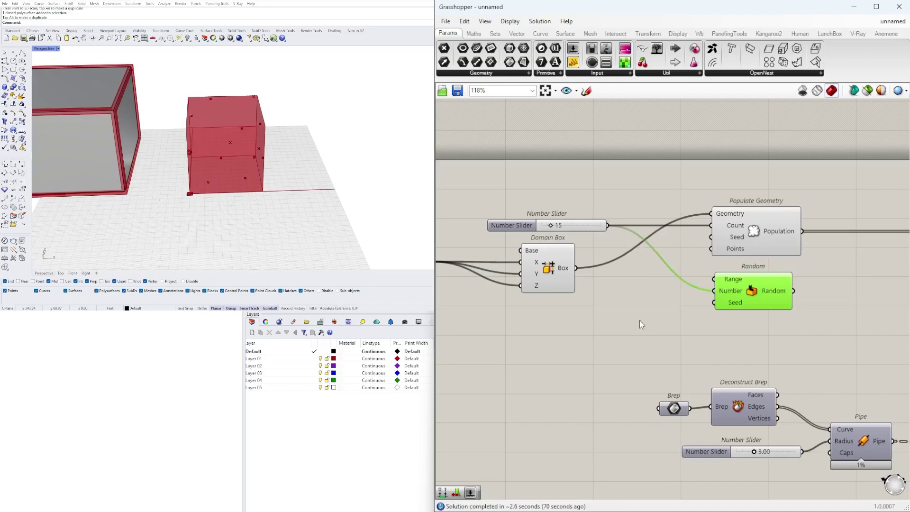
pyautogui.doubleClick(590, 331)
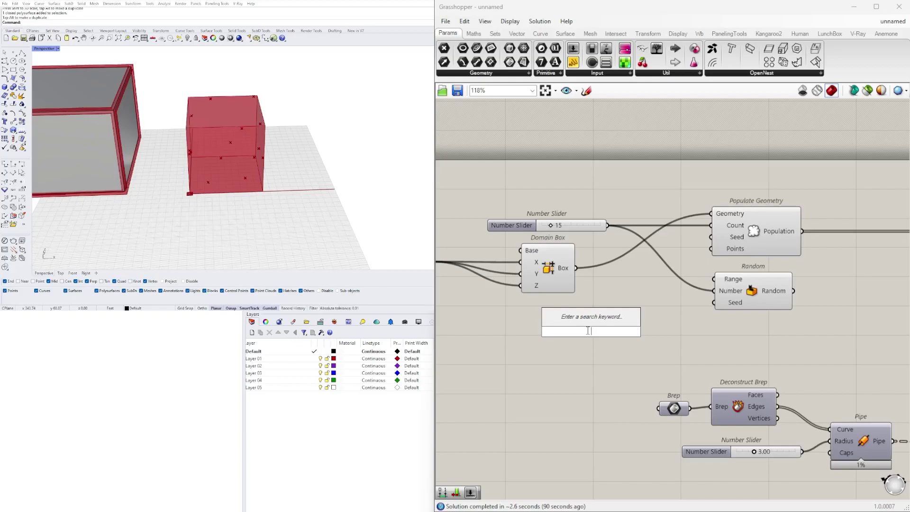
pyautogui.write('CONTR')
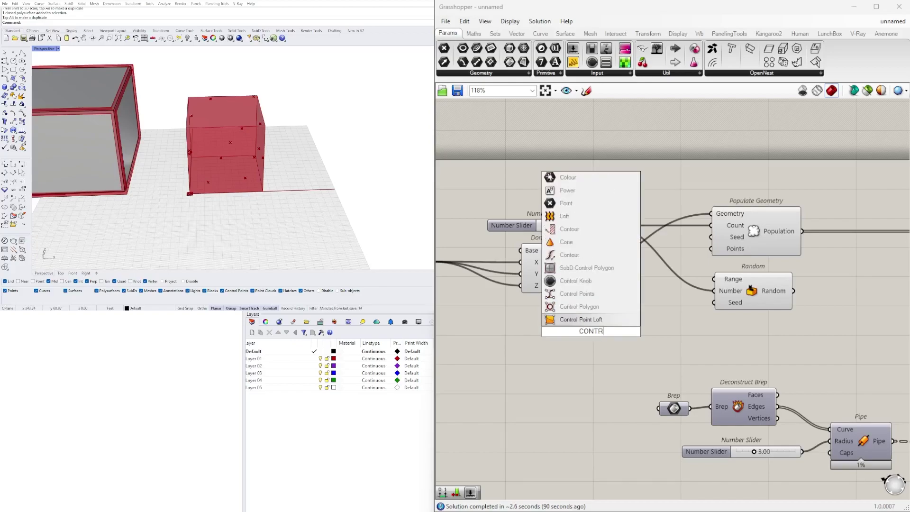
pyautogui.write('UCT')
pyautogui.press('Escape')
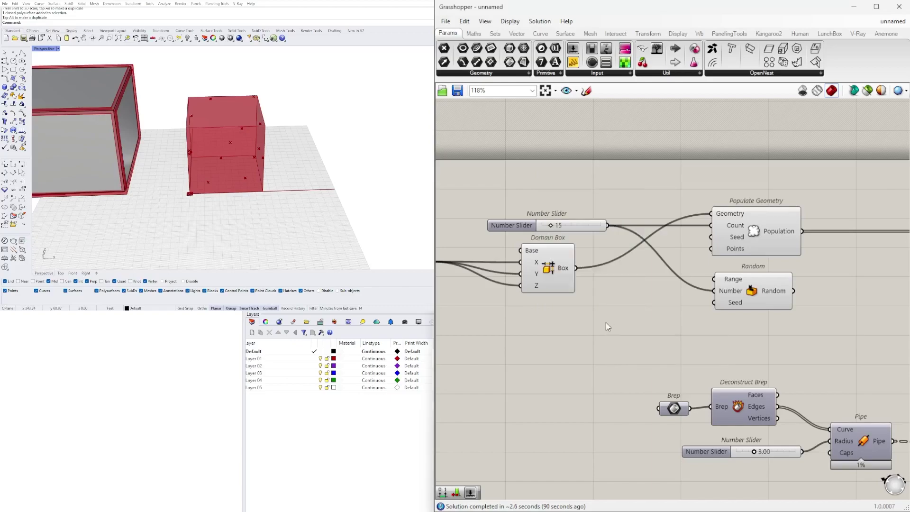
# Add a Construct Domain component below Domain Box.
pyautogui.doubleClick(567, 337)
pyautogui.write('CONSTRUC')
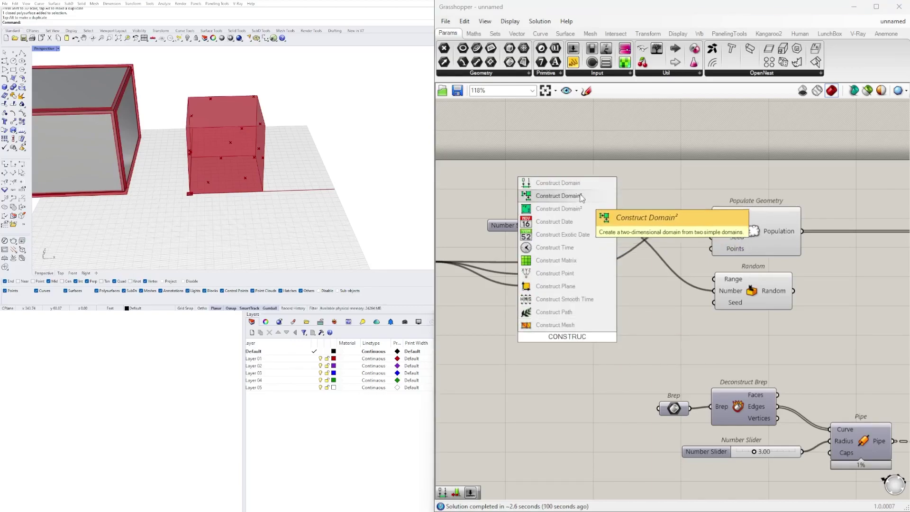
pyautogui.click(558, 183)
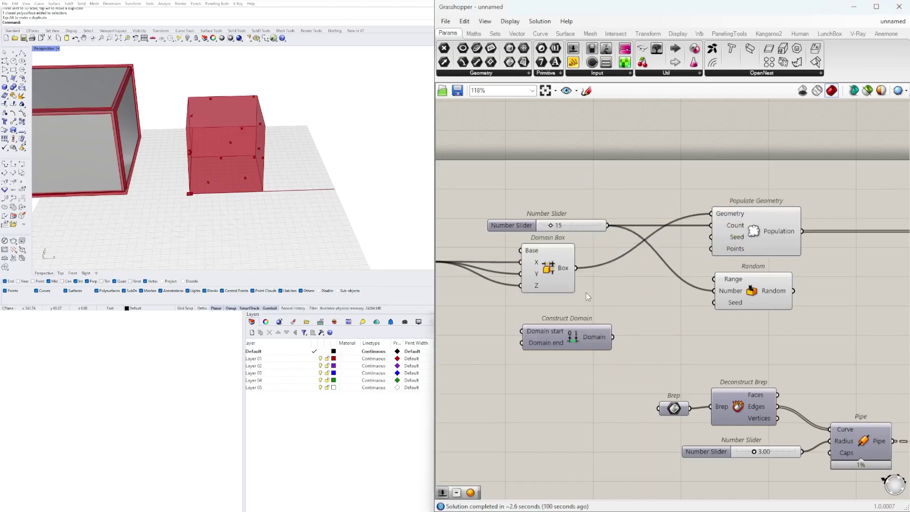
pyautogui.moveTo(567, 335); pyautogui.dragTo(660, 315, button='right')
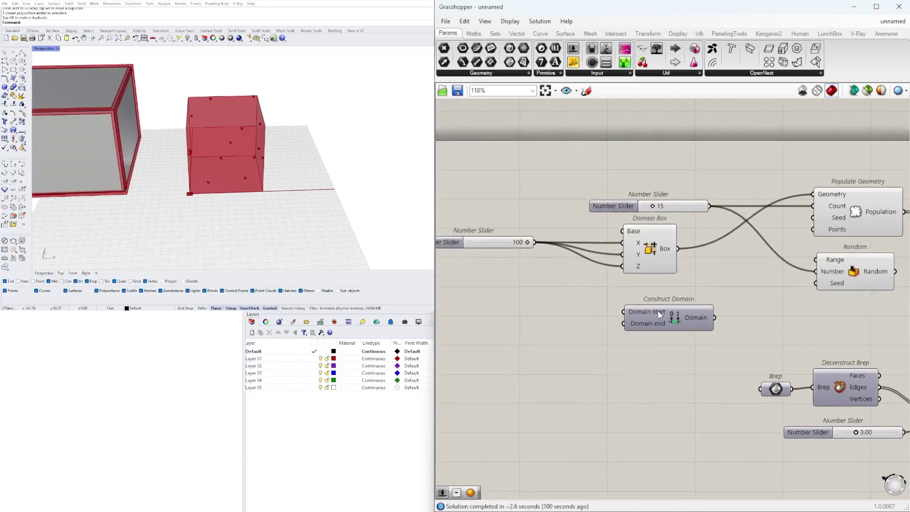
# Add a number slider with value 15 beside Construct Domain and set its maximum to 30.
pyautogui.doubleClick(502, 337)
pyautogui.write('15')
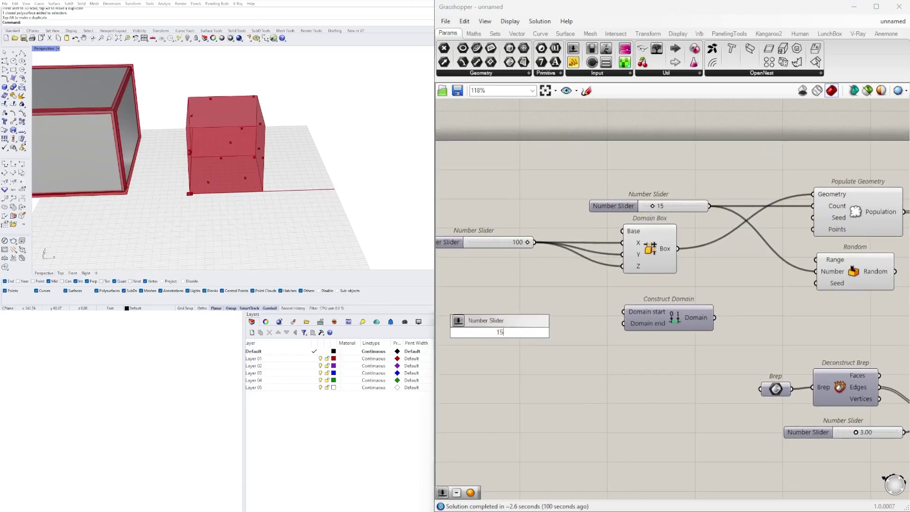
pyautogui.press('Return')
pyautogui.moveTo(477, 337); pyautogui.dragTo(516, 315)
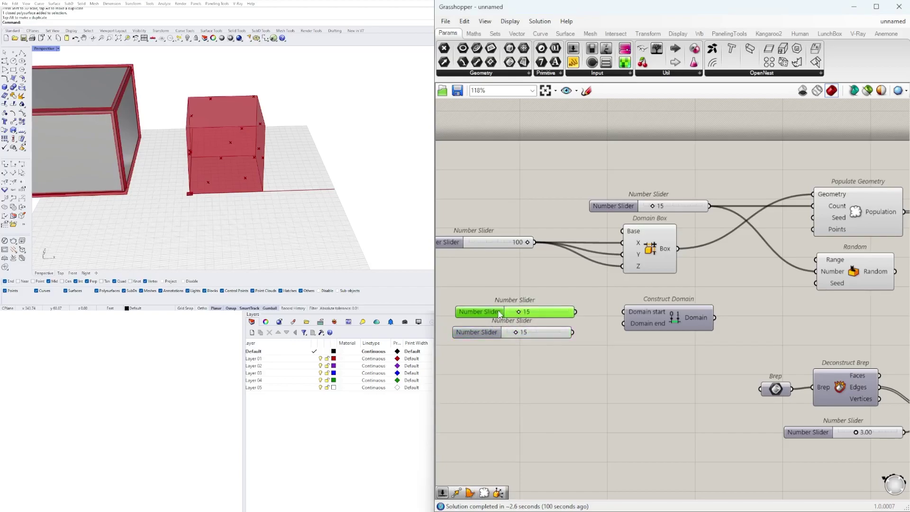
pyautogui.click(499, 334)
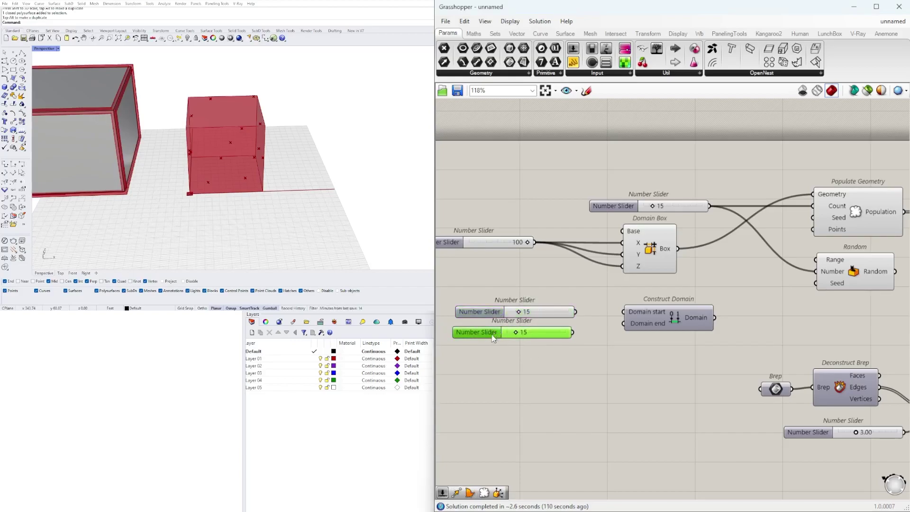
pyautogui.doubleClick(493, 330)
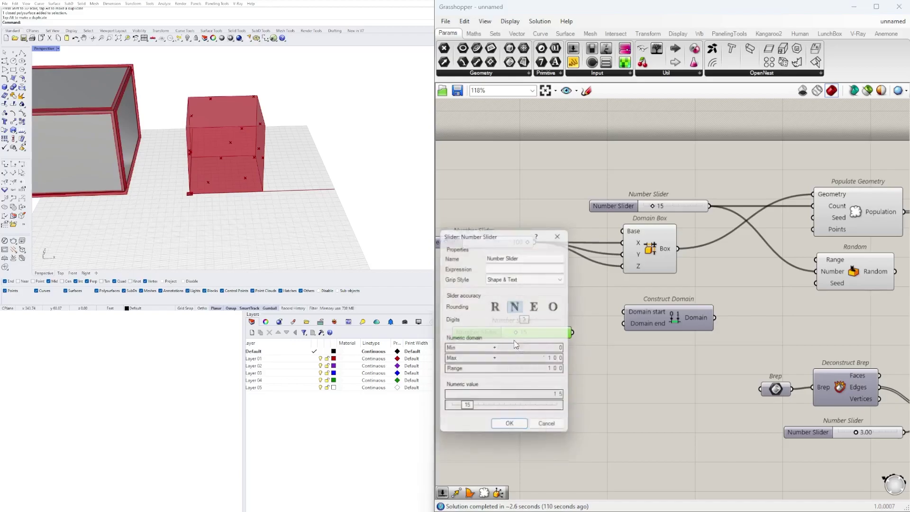
pyautogui.doubleClick(540, 362)
pyautogui.write('30')
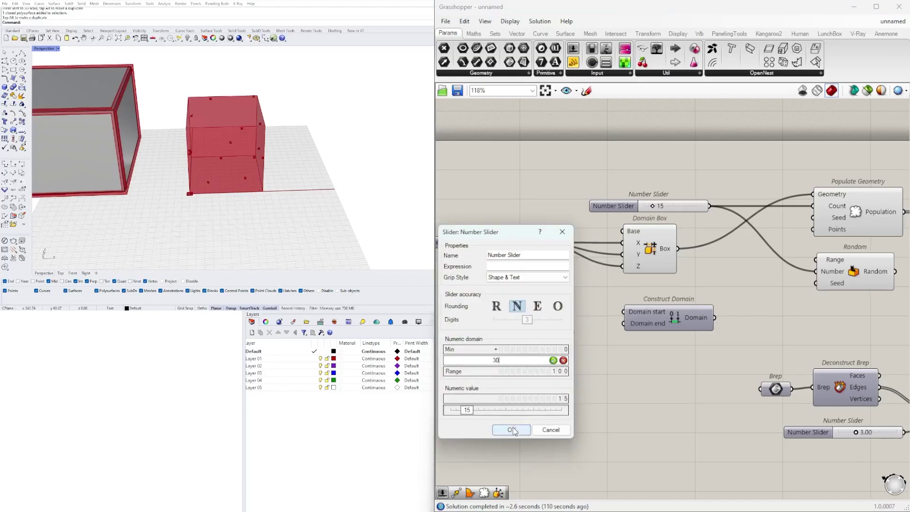
pyautogui.click(511, 430)
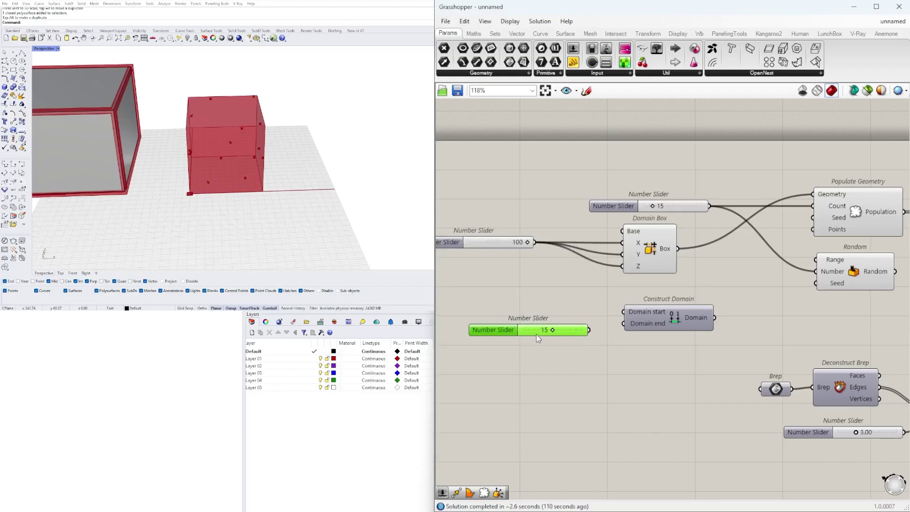
# Duplicate the new slider, feed the pair into Domain start and Domain end, and set the end slider to 30.
pyautogui.keyDown('alt'); pyautogui.moveTo(505, 331); pyautogui.dragTo(510, 310); pyautogui.keyUp('alt')
pyautogui.moveTo(595, 314); pyautogui.dragTo(624, 324)
pyautogui.moveTo(553, 330); pyautogui.dragTo(582, 331)
# Connect the Domain output of Construct Domain to the Range input of Random.
pyautogui.moveTo(664, 326)
pyautogui.mouseDown()
pyautogui.moveTo(645, 323)
pyautogui.moveTo(656, 325)
pyautogui.mouseUp()
pyautogui.moveTo(684, 334); pyautogui.dragTo(642, 326, button='right')
pyautogui.moveTo(771, 251); pyautogui.dragTo(774, 253)
pyautogui.moveTo(787, 279); pyautogui.dragTo(738, 300, button='right')
pyautogui.click(683, 307)
# Move Construct Domain and its two sliders up together, closer to Domain Box.
pyautogui.moveTo(625, 359); pyautogui.dragTo(735, 348, button='right')
pyautogui.moveTo(728, 347); pyautogui.dragTo(535, 296)
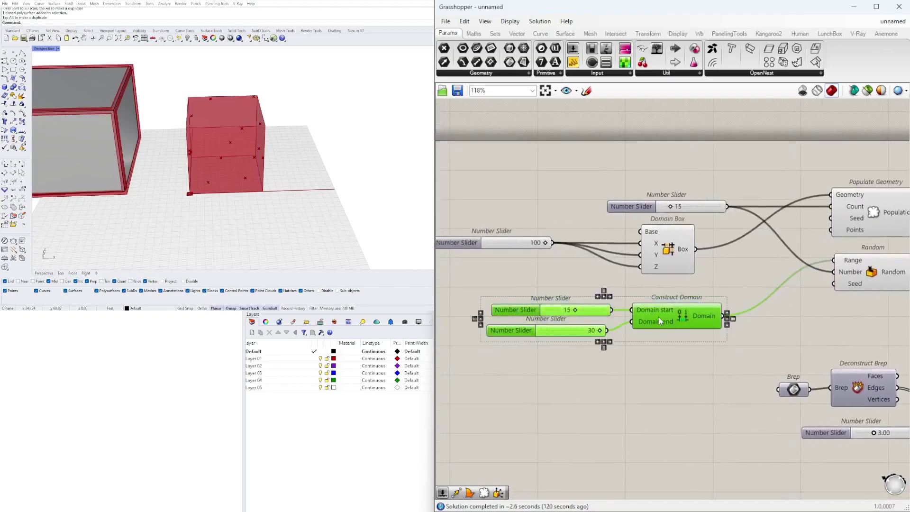
pyautogui.moveTo(648, 315); pyautogui.dragTo(639, 301)
pyautogui.click(671, 359)
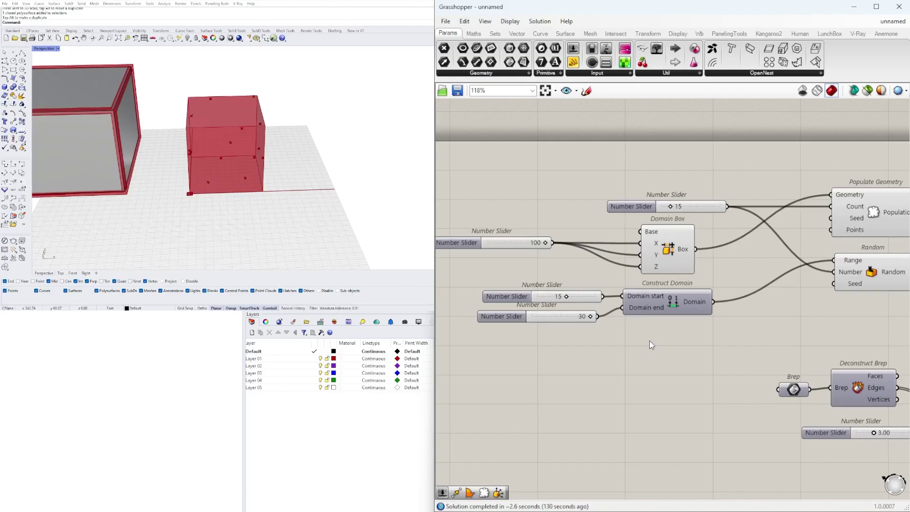
# Add a number slider with value 3 below Construct Domain and connect it to the Seed input of Random.
pyautogui.doubleClick(678, 354)
pyautogui.write('3')
pyautogui.press('Return')
pyautogui.scroll(1, 737, 366)
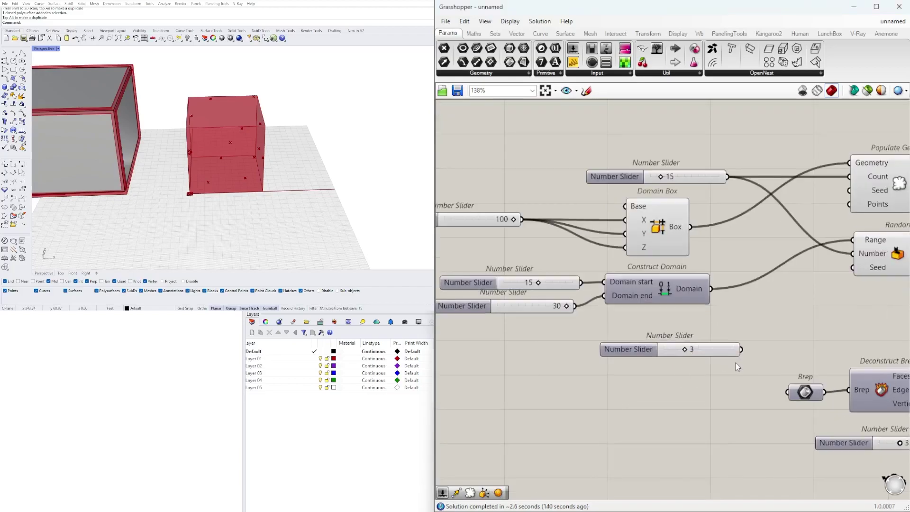
pyautogui.moveTo(742, 350); pyautogui.dragTo(859, 270)
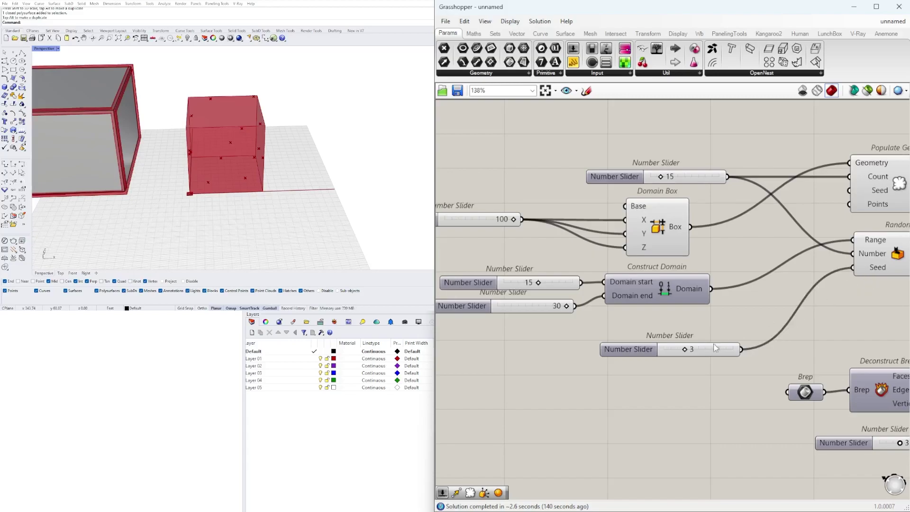
# Duplicate the seed slider above the point-count slider and connect the copy to the Seed input of Populate Geometry.
pyautogui.scroll(-2, 791, 328)
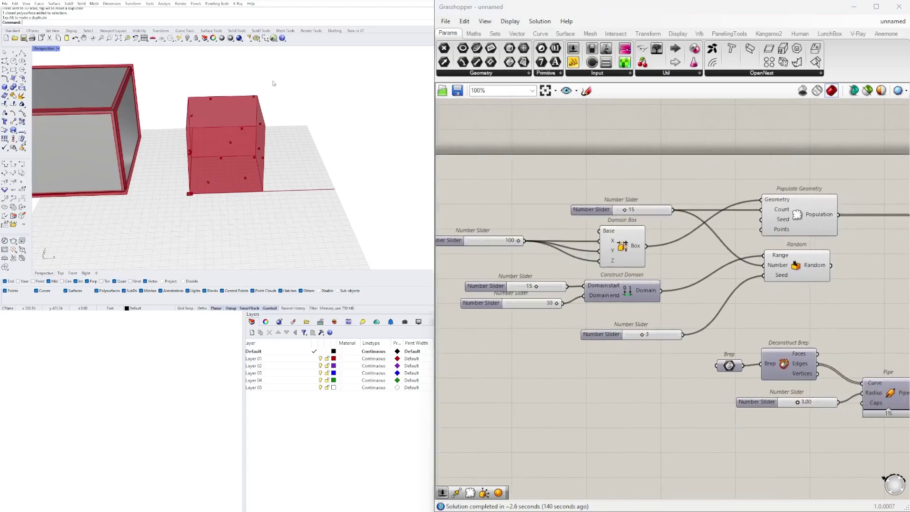
pyautogui.moveTo(658, 299); pyautogui.dragTo(729, 316, button='right')
pyautogui.moveTo(676, 349); pyautogui.dragTo(657, 174)
pyautogui.scroll(1, 749, 351)
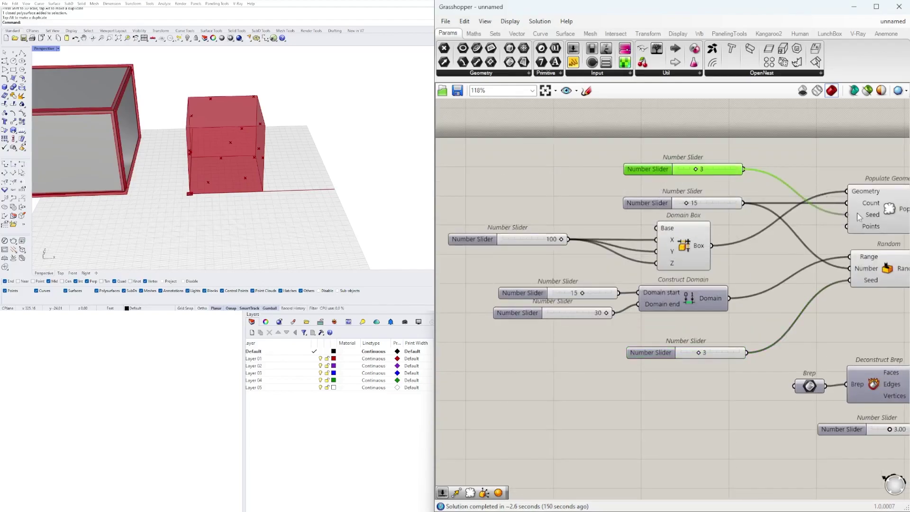
# Set the seed sliders of Populate Geometry and Random to 0.
pyautogui.scroll(5, 691, 173)
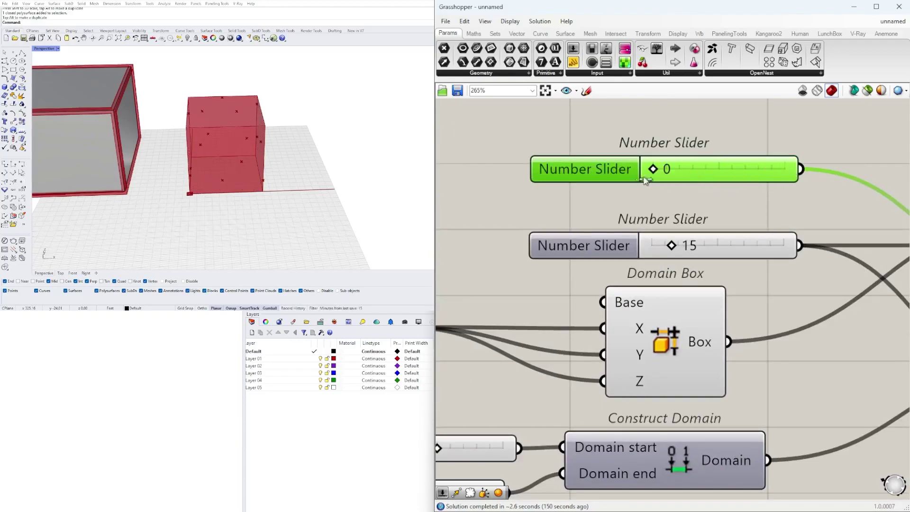
pyautogui.scroll(-4, 784, 167)
pyautogui.scroll(2, 788, 165)
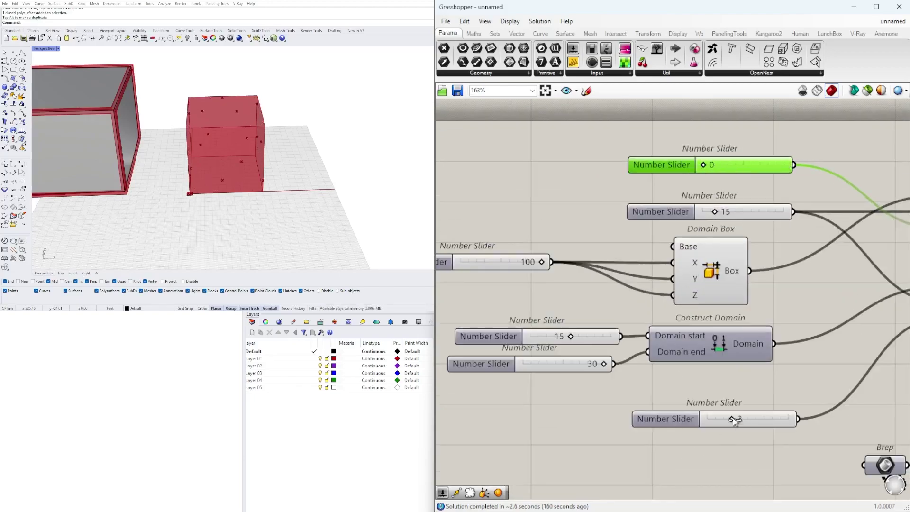
pyautogui.scroll(-5, 772, 374)
pyautogui.scroll(3, 754, 297)
# Connect the Random output to the Radius input of Sphere and view the resulting spheres in the Rhino viewport.
pyautogui.moveTo(754, 297)
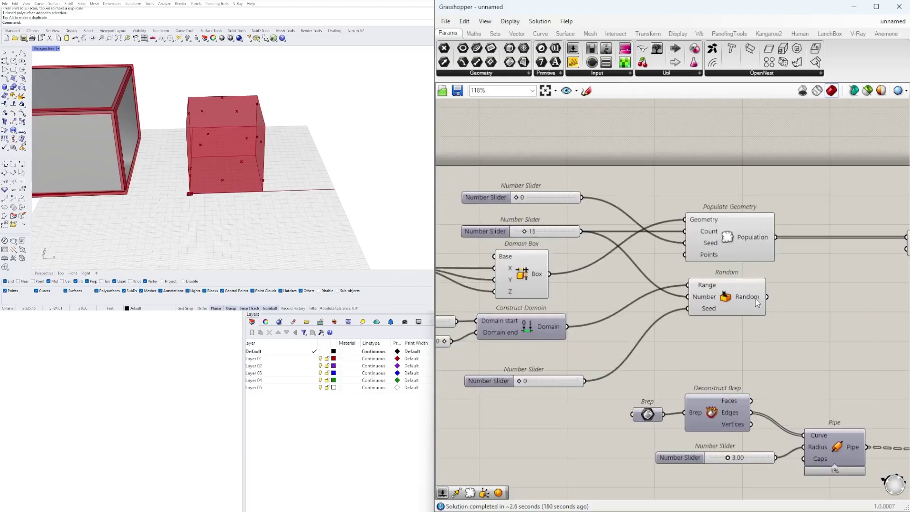
pyautogui.moveTo(438, 331); pyautogui.dragTo(531, 325, button='right')
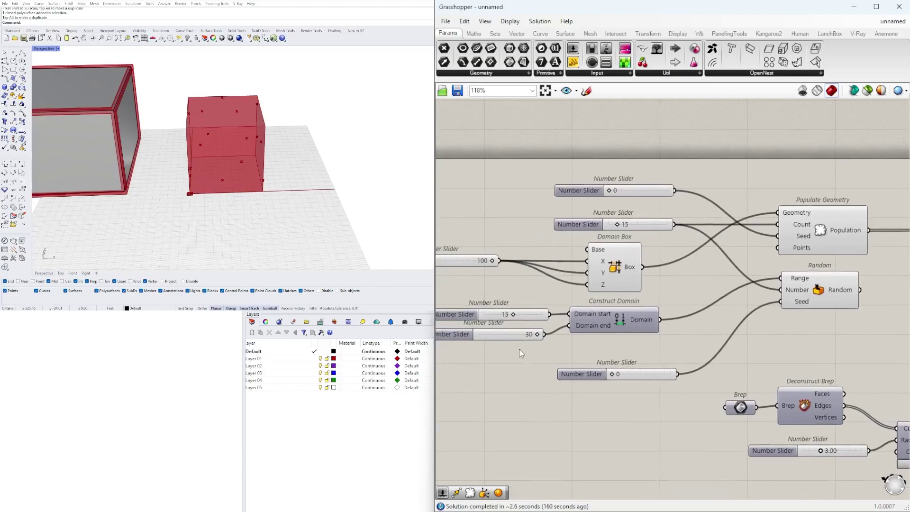
pyautogui.moveTo(843, 311); pyautogui.dragTo(626, 312, button='right')
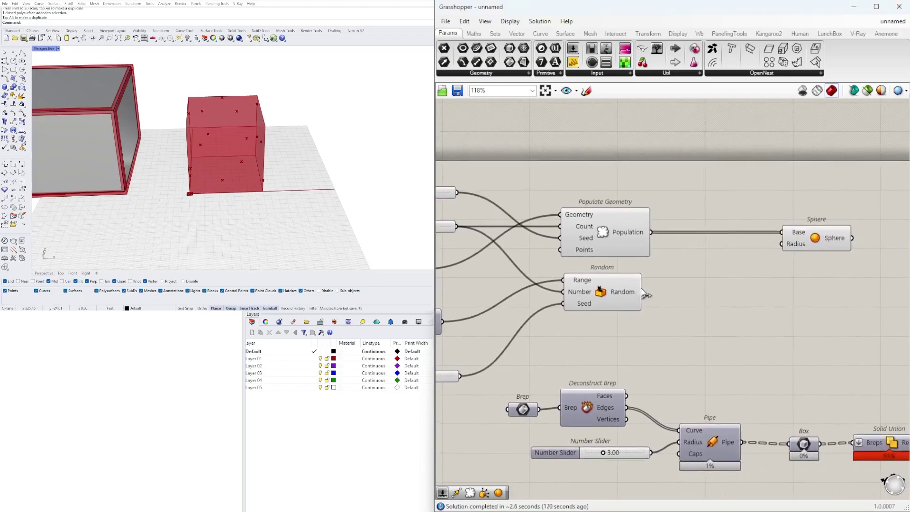
pyautogui.moveTo(786, 247); pyautogui.dragTo(786, 245)
pyautogui.click(811, 241)
pyautogui.moveTo(219, 145); pyautogui.dragTo(268, 129, button='right')
# Set the Domain start slider of Construct Domain to 13.
pyautogui.moveTo(565, 331); pyautogui.dragTo(667, 316, button='right')
pyautogui.moveTo(488, 308); pyautogui.dragTo(640, 312, button='right')
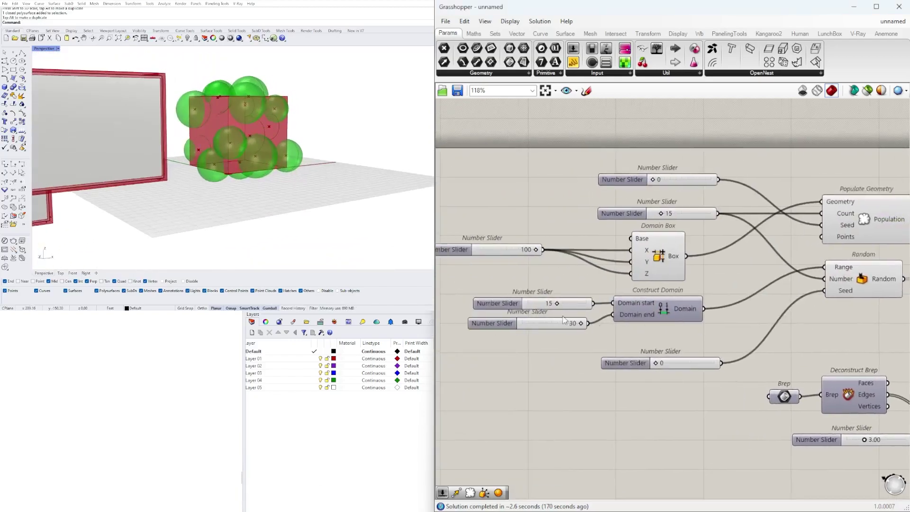
pyautogui.scroll(3, 547, 313)
pyautogui.moveTo(560, 293)
pyautogui.mouseDown()
pyautogui.moveTo(524, 292)
pyautogui.moveTo(571, 292)
pyautogui.mouseUp()
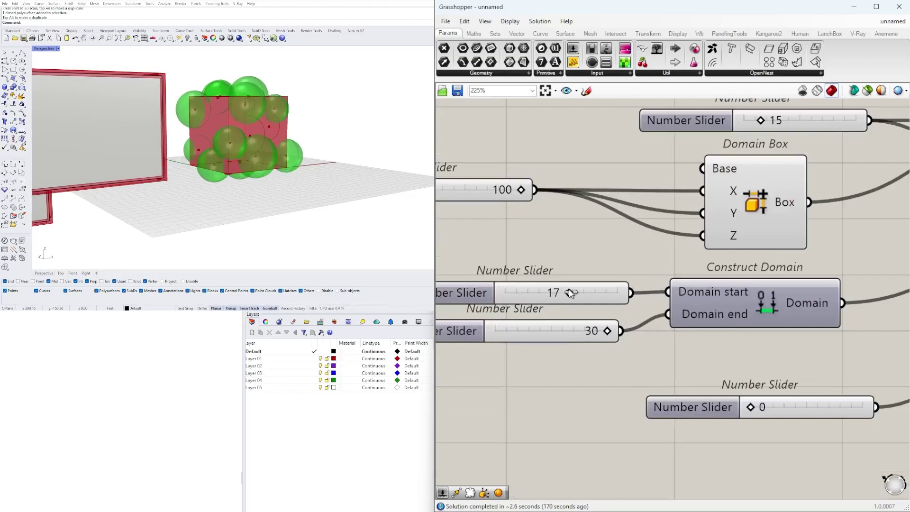
pyautogui.scroll(-5, 609, 295)
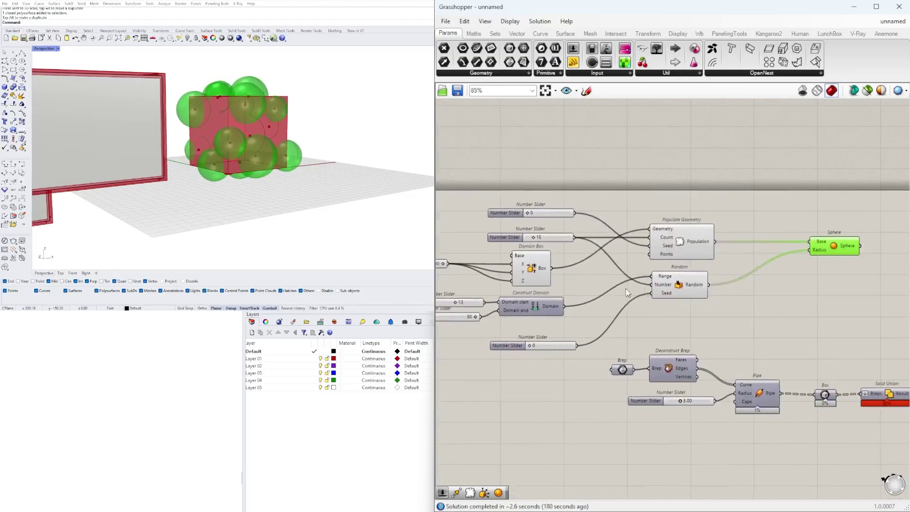
# Move the Sphere component closer to Populate Geometry and check the spheres around the box in the Rhino viewport.
pyautogui.moveTo(846, 253); pyautogui.dragTo(793, 252)
pyautogui.click(815, 270)
pyautogui.moveTo(204, 114); pyautogui.dragTo(299, 106, button='right')
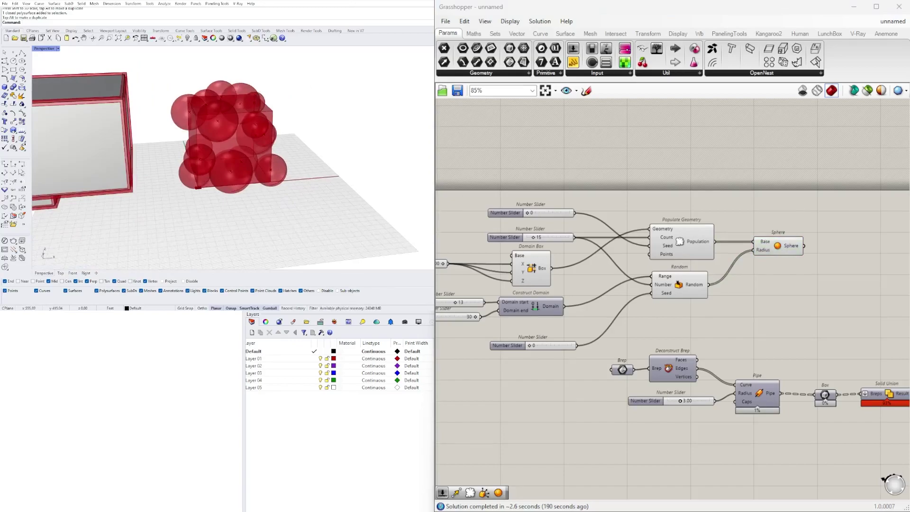
pyautogui.moveTo(779, 245); pyautogui.dragTo(766, 247)
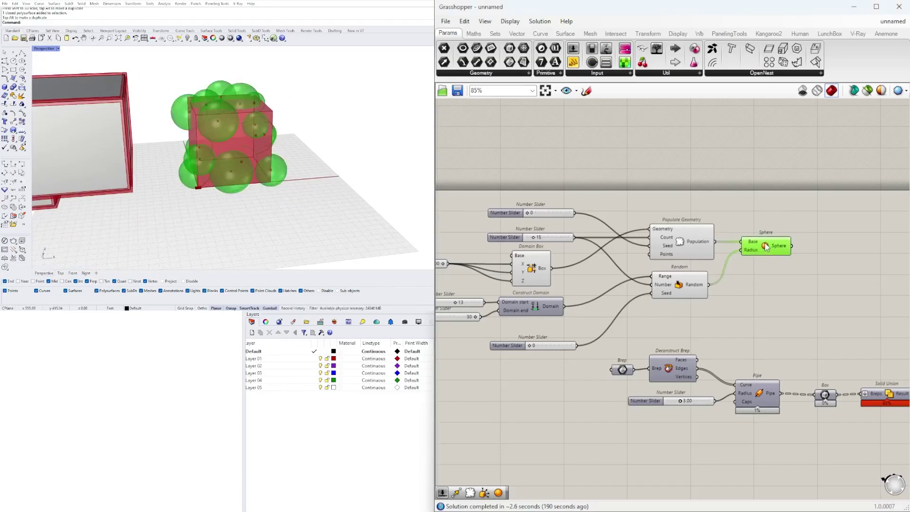
# Add a Box parameter after Sphere and connect the Sphere output to it.
pyautogui.doubleClick(825, 262)
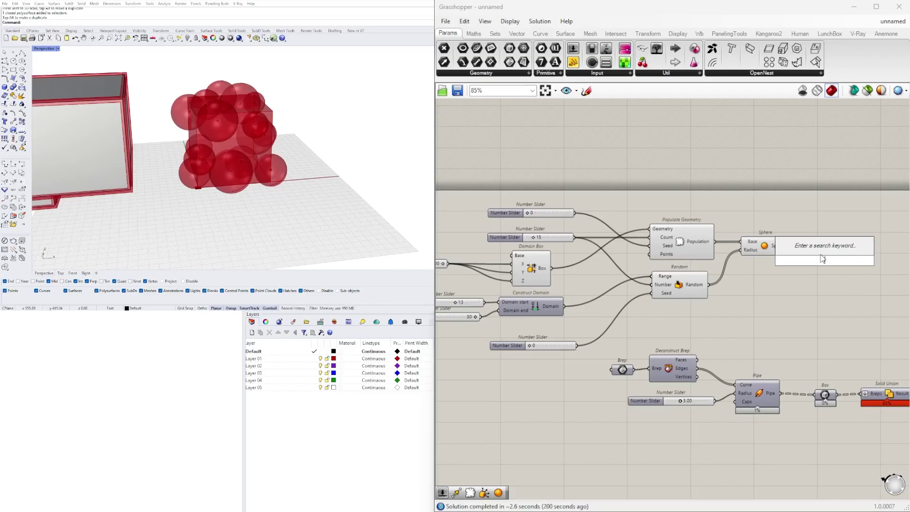
pyautogui.write('box')
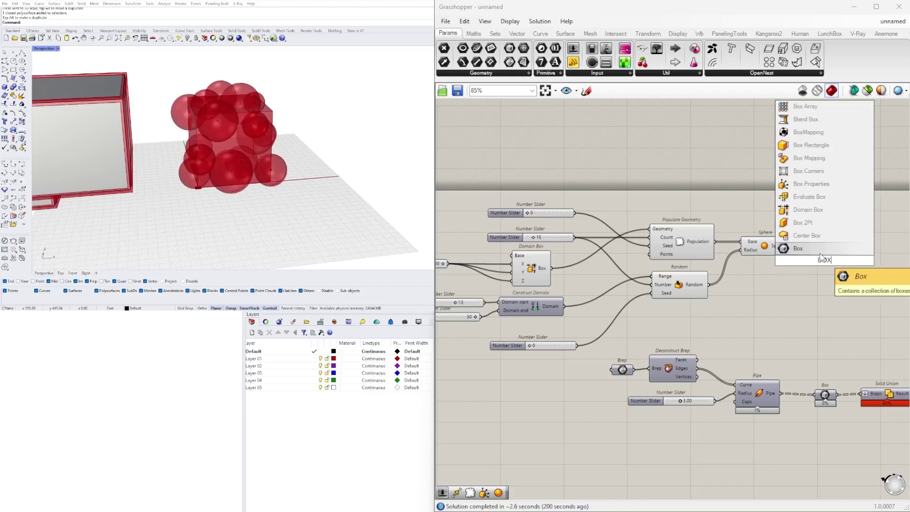
pyautogui.click(819, 253)
pyautogui.scroll(3, 822, 258)
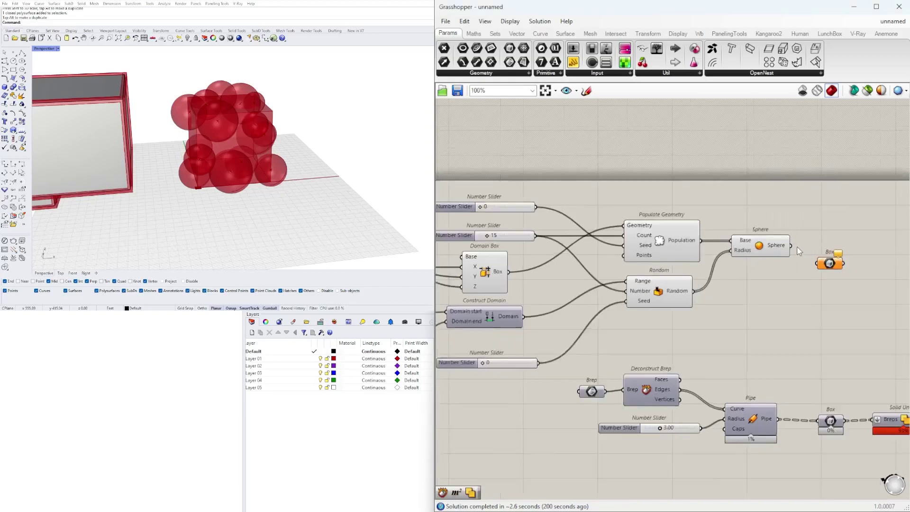
pyautogui.moveTo(789, 245); pyautogui.dragTo(806, 245)
# Turn off the preview of the components upstream of the Box parameter, including Sphere, Populate Geometry and Domain Box.
pyautogui.scroll(-3, 748, 297)
pyautogui.moveTo(812, 315); pyautogui.dragTo(460, 179)
pyautogui.middleClick(569, 197)
pyautogui.click(599, 166)
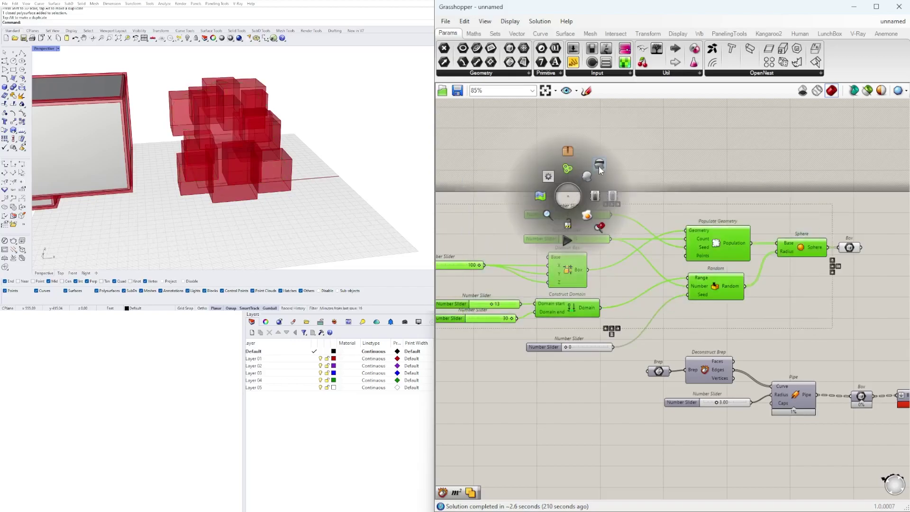
pyautogui.moveTo(256, 174)
pyautogui.mouseDown(button='right')
pyautogui.moveTo(387, 197)
pyautogui.moveTo(359, 147)
pyautogui.moveTo(256, 157)
pyautogui.mouseUp(button='right')
# Set the number slider feeding the Domain Box X, Y and Z inputs to 55.
pyautogui.scroll(6, 496, 255)
pyautogui.moveTo(713, 247); pyautogui.dragTo(650, 255)
pyautogui.scroll(-5, 747, 188)
pyautogui.scroll(5, 729, 218)
pyautogui.click(571, 237)
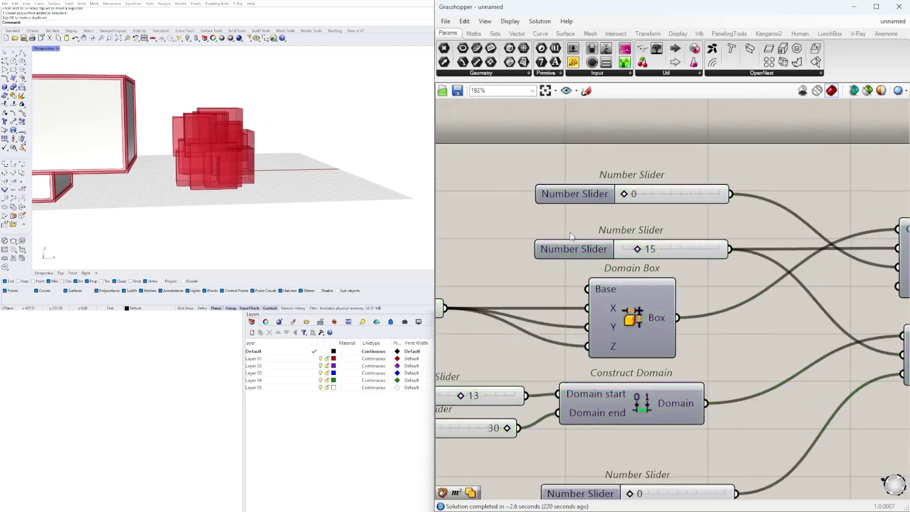
# Tidy the seed and count sliders above Domain Box and set the count slider to 7.
pyautogui.moveTo(588, 256); pyautogui.dragTo(587, 254)
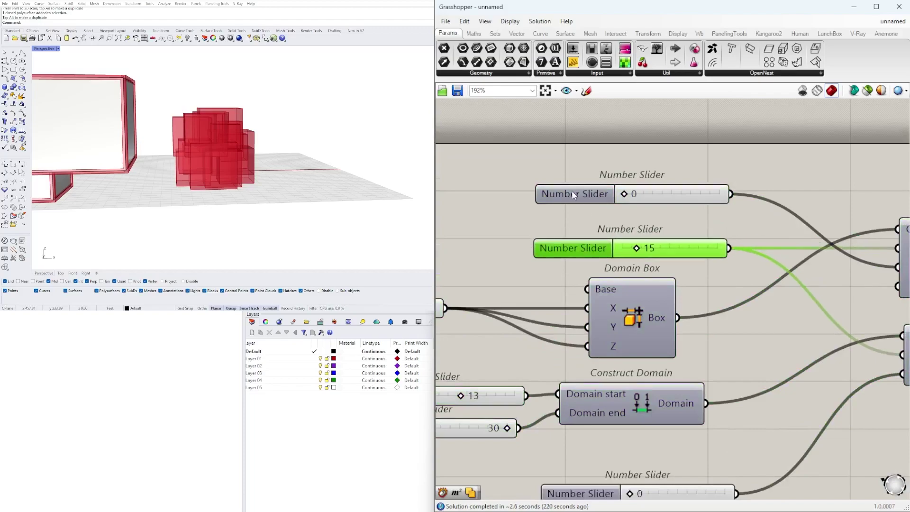
pyautogui.moveTo(571, 192); pyautogui.dragTo(572, 202)
pyautogui.scroll(5, 635, 253)
pyautogui.moveTo(641, 239); pyautogui.dragTo(621, 242)
pyautogui.moveTo(356, 156); pyautogui.dragTo(255, 173, button='right')
pyautogui.scroll(5, 201, 148)
pyautogui.moveTo(202, 149); pyautogui.dragTo(243, 185, button='right')
pyautogui.scroll(-8, 561, 285)
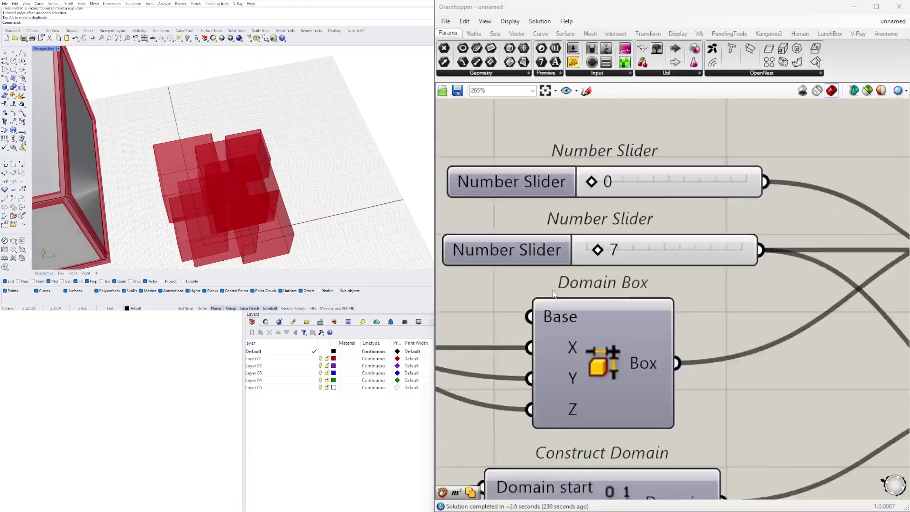
# Set the count slider to 9 and the Populate Geometry seed slider to 1.
pyautogui.moveTo(583, 315); pyautogui.dragTo(664, 254, button='right')
pyautogui.scroll(5, 695, 227)
pyautogui.moveTo(583, 224)
pyautogui.mouseDown()
pyautogui.moveTo(591, 230)
pyautogui.moveTo(581, 230)
pyautogui.mouseUp()
pyautogui.scroll(-4, 592, 213)
pyautogui.scroll(3, 601, 199)
pyautogui.moveTo(604, 187); pyautogui.dragTo(617, 189)
pyautogui.moveTo(203, 162); pyautogui.dragTo(251, 124, button='right')
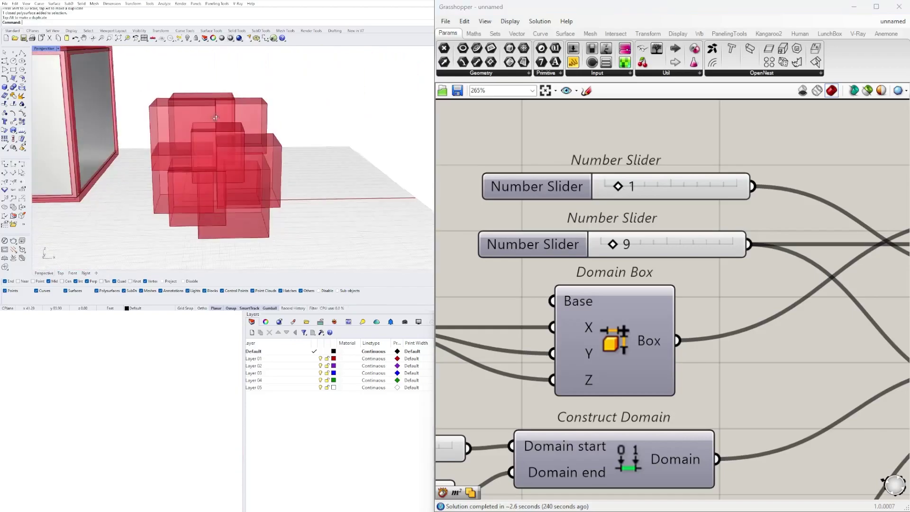
pyautogui.scroll(-5, 640, 247)
# Add a Solid Union component after the Box parameter and connect the Box output to its Breps input.
pyautogui.moveTo(739, 242)
pyautogui.mouseDown(button='right')
pyautogui.moveTo(582, 235)
pyautogui.moveTo(860, 241)
pyautogui.moveTo(795, 223)
pyautogui.moveTo(744, 225)
pyautogui.mouseUp(button='right')
pyautogui.scroll(-4, 640, 222)
pyautogui.scroll(4, 716, 237)
pyautogui.scroll(1, 709, 228)
pyautogui.scroll(-2, 806, 228)
pyautogui.scroll(2, 826, 214)
pyautogui.click(713, 224)
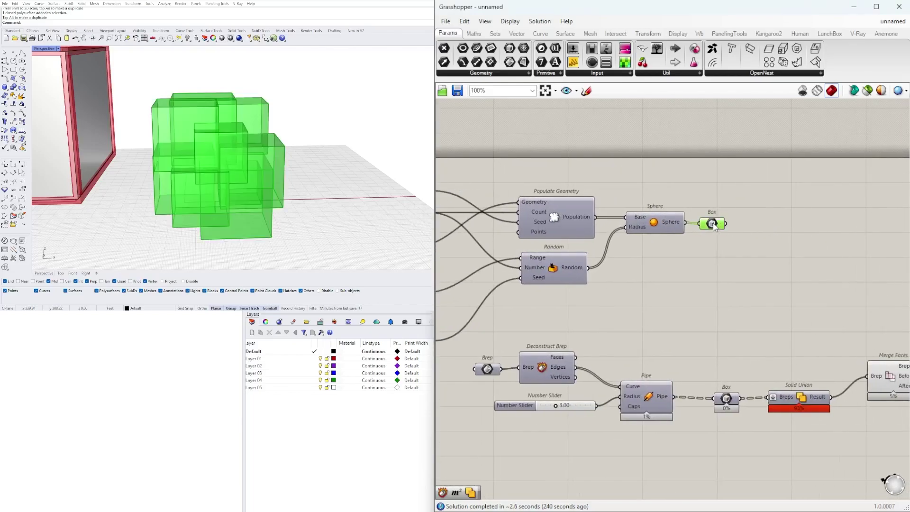
pyautogui.doubleClick(790, 222)
pyautogui.write('UNION')
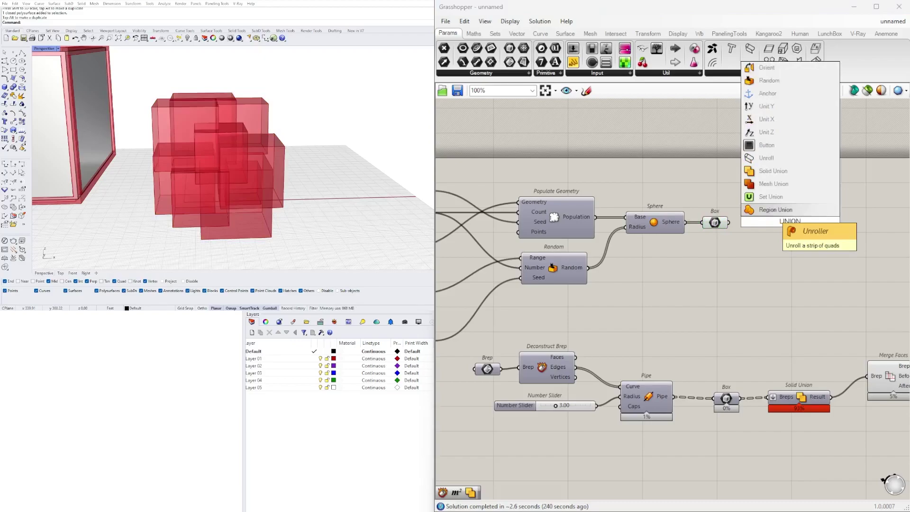
pyautogui.press('Up')
pyautogui.press('Up')
pyautogui.press('Return')
pyautogui.moveTo(732, 221); pyautogui.dragTo(771, 222)
# Turn off the preview of the Box parameter that feeds the new Solid Union.
pyautogui.click(714, 222)
pyautogui.middleClick(702, 190)
pyautogui.click(733, 158)
pyautogui.moveTo(318, 129); pyautogui.dragTo(204, 129, button='right')
# Set the slider driving the Populate Geometry Count and Random Number inputs to 7.
pyautogui.moveTo(741, 256); pyautogui.dragTo(852, 273, button='right')
pyautogui.scroll(-1, 658, 312)
pyautogui.moveTo(551, 336); pyautogui.dragTo(651, 333, button='right')
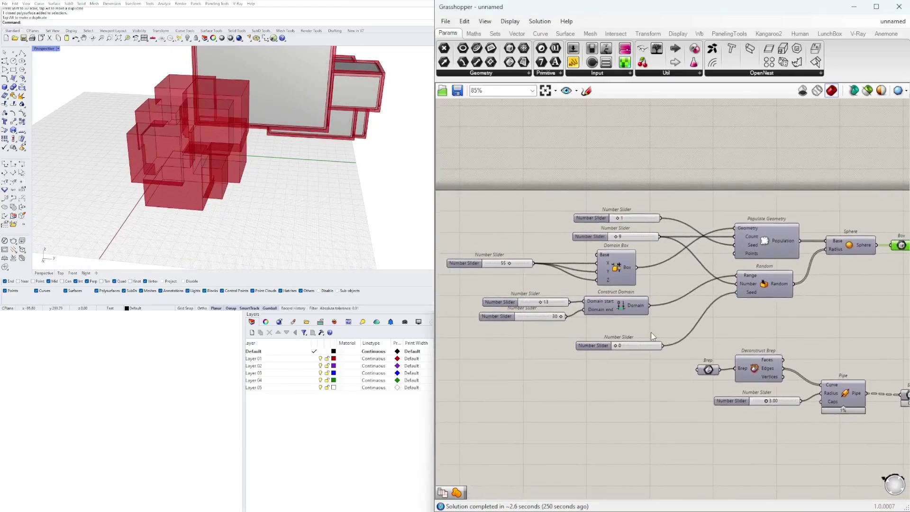
pyautogui.scroll(7, 616, 235)
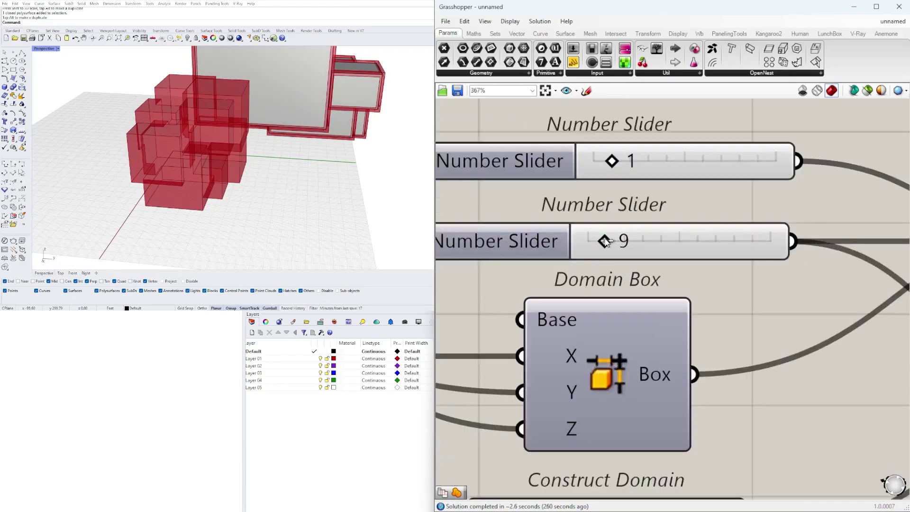
pyautogui.moveTo(611, 241); pyautogui.dragTo(602, 242)
pyautogui.moveTo(246, 157); pyautogui.dragTo(224, 166, button='right')
pyautogui.scroll(3, 223, 163)
pyautogui.scroll(-3, 644, 275)
pyautogui.scroll(2, 573, 354)
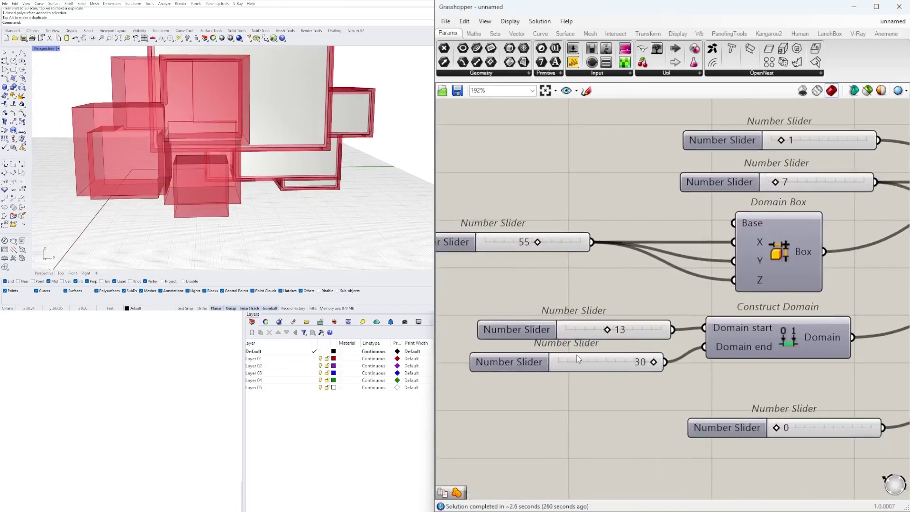
# Set the Domain start slider of Construct Domain to 30 and the Domain end slider to 23.
pyautogui.moveTo(613, 326); pyautogui.dragTo(641, 327)
pyautogui.moveTo(313, 171); pyautogui.dragTo(260, 474, button='right')
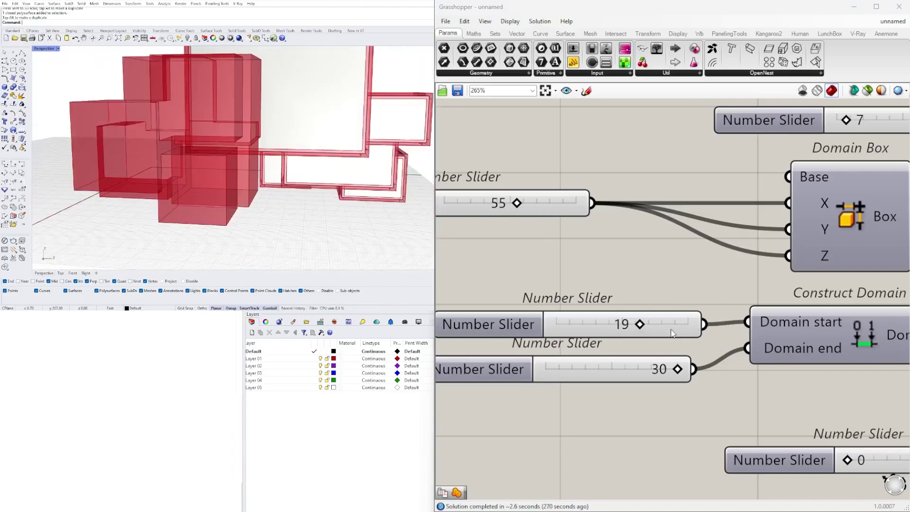
pyautogui.moveTo(641, 327); pyautogui.dragTo(726, 327)
pyautogui.moveTo(678, 369); pyautogui.dragTo(647, 368)
pyautogui.moveTo(299, 177); pyautogui.dragTo(256, 154, button='right')
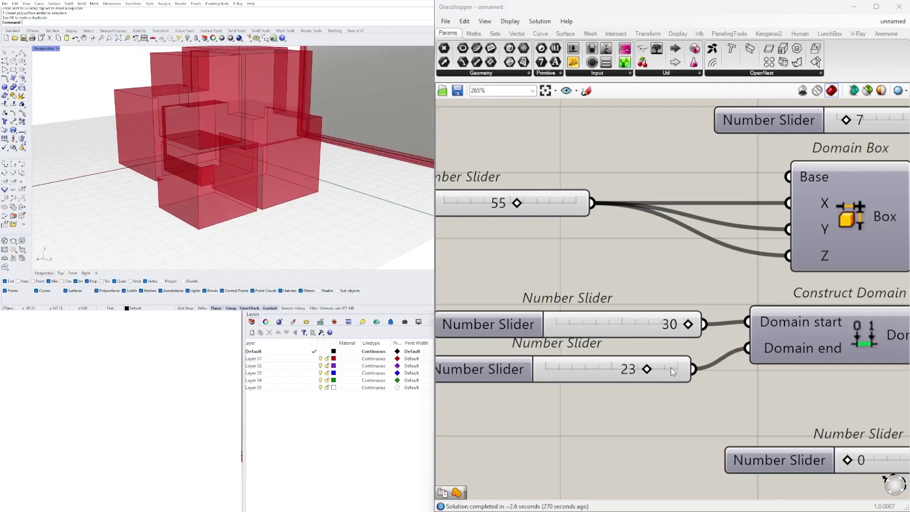
# Set the Domain end slider to its maximum of 30 and lower the Domain start slider.
pyautogui.moveTo(648, 369); pyautogui.dragTo(706, 370)
pyautogui.scroll(-3, 207, 157)
pyautogui.moveTo(207, 158); pyautogui.dragTo(275, 157, button='right')
pyautogui.moveTo(682, 330); pyautogui.dragTo(643, 330)
pyautogui.moveTo(360, 156); pyautogui.dragTo(278, 153, button='right')
pyautogui.scroll(-2, 757, 301)
pyautogui.scroll(1, 626, 347)
# Extend the upper limit of the Domain end slider and set the slider to 40.
pyautogui.click(591, 345)
pyautogui.doubleClick(591, 349)
pyautogui.doubleClick(635, 371)
pyautogui.click(596, 440)
pyautogui.scroll(2, 710, 335)
pyautogui.moveTo(682, 360); pyautogui.dragTo(720, 359)
# Set the Domain start slider of Construct Domain to 24.
pyautogui.moveTo(687, 306); pyautogui.dragTo(630, 315)
pyautogui.moveTo(388, 176); pyautogui.dragTo(244, 156, button='right')
pyautogui.scroll(6, 227, 175)
pyautogui.moveTo(628, 309); pyautogui.dragTo(650, 307)
pyautogui.scroll(-6, 214, 161)
pyautogui.moveTo(215, 164); pyautogui.dragTo(375, 191, button='right')
# Move the frame components from the Brep parameter through Merge Faces up beside the new Solid Union.
pyautogui.scroll(-9, 666, 227)
pyautogui.moveTo(666, 228); pyautogui.dragTo(438, 265, button='right')
pyautogui.scroll(3, 710, 299)
pyautogui.click(748, 347)
pyautogui.click(713, 269)
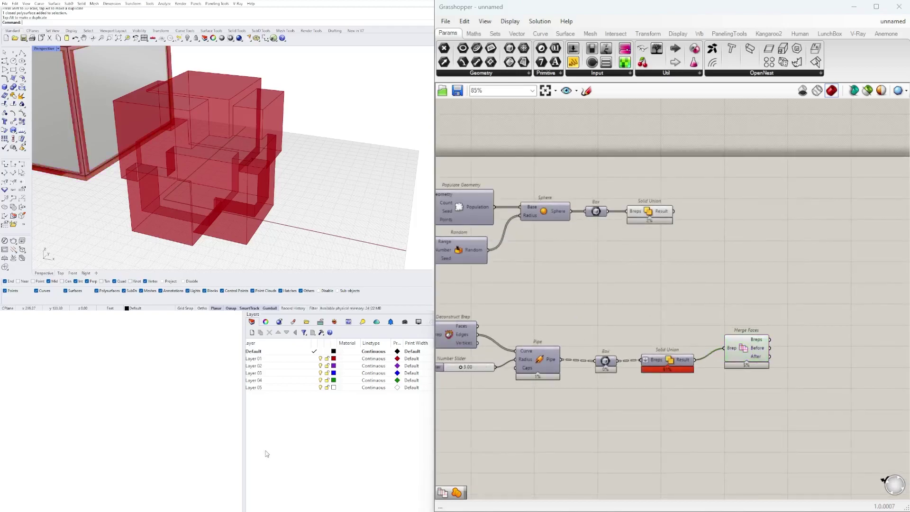
pyautogui.scroll(-3, 701, 299)
pyautogui.moveTo(700, 298); pyautogui.dragTo(690, 299, button='right')
pyautogui.moveTo(813, 368); pyautogui.dragTo(530, 281)
pyautogui.moveTo(579, 305); pyautogui.dragTo(790, 254)
pyautogui.scroll(4, 751, 222)
pyautogui.click(704, 247)
# Set the count slider shared by Populate Geometry and Random to 4 and check the unioned boxes.
pyautogui.moveTo(345, 178); pyautogui.dragTo(246, 139, button='right')
pyautogui.scroll(5, 246, 138)
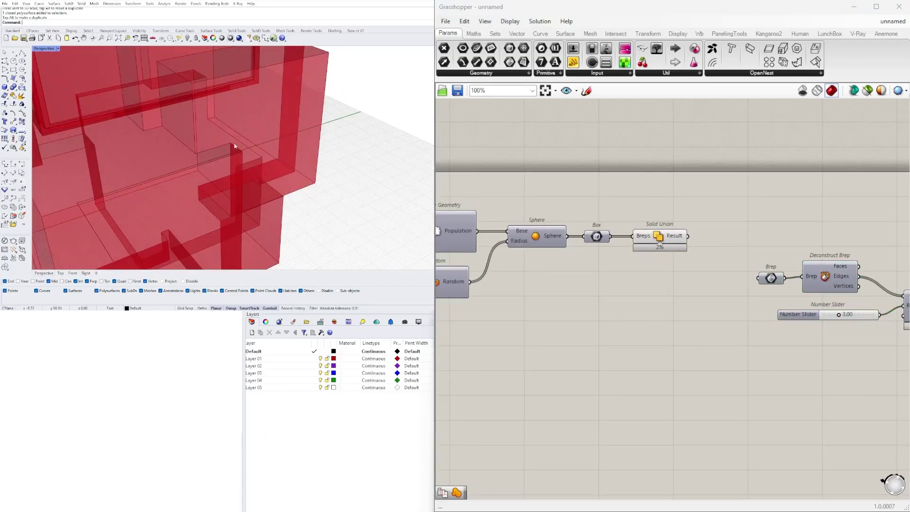
pyautogui.scroll(-6, 234, 152)
pyautogui.scroll(-2, 743, 289)
pyautogui.moveTo(588, 317); pyautogui.dragTo(768, 317, button='right')
pyautogui.scroll(6, 572, 259)
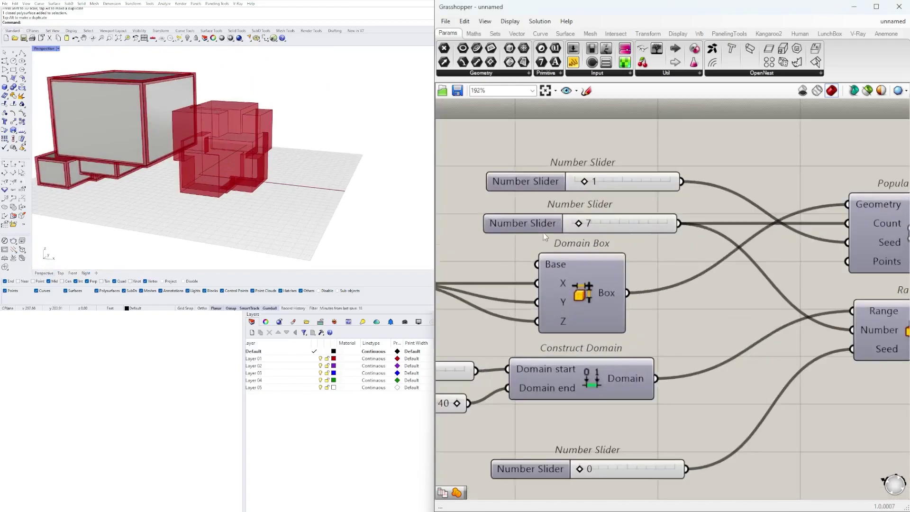
pyautogui.moveTo(537, 233); pyautogui.dragTo(564, 264, button='right')
pyautogui.scroll(6, 566, 269)
pyautogui.moveTo(592, 259)
pyautogui.mouseDown()
pyautogui.moveTo(565, 265)
pyautogui.moveTo(581, 262)
pyautogui.mouseUp()
pyautogui.moveTo(327, 171); pyautogui.dragTo(260, 166, button='right')
pyautogui.scroll(4, 209, 136)
pyautogui.moveTo(209, 136); pyautogui.dragTo(374, 132, button='right')
pyautogui.scroll(-6, 587, 256)
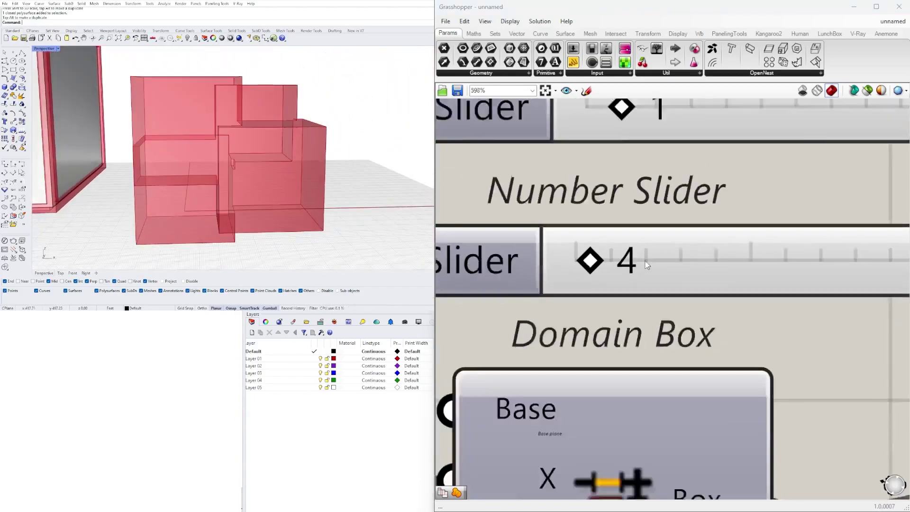
# Try to raise the Domain end slider above 40.
pyautogui.scroll(4, 640, 295)
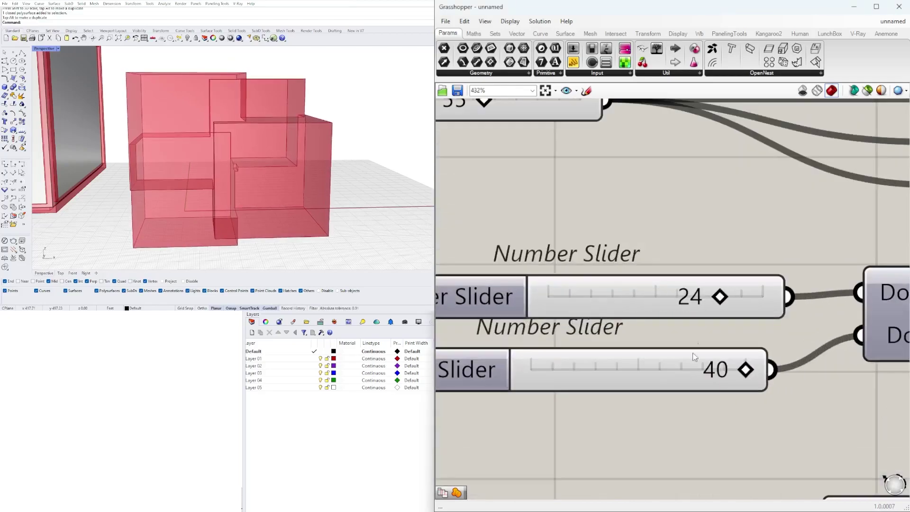
pyautogui.moveTo(744, 369); pyautogui.dragTo(782, 367)
pyautogui.scroll(-5, 782, 367)
# Set the Populate Geometry seed slider to 0 and check the new box arrangement.
pyautogui.scroll(6, 652, 235)
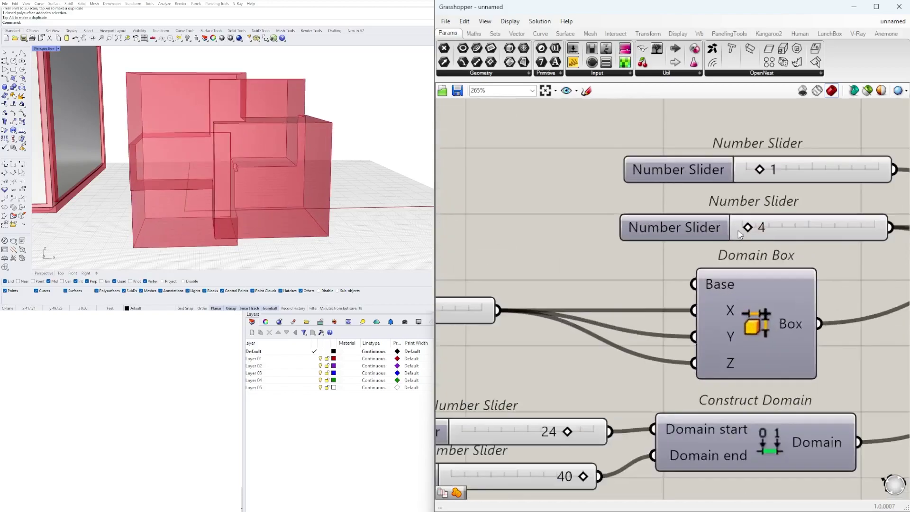
pyautogui.moveTo(651, 234); pyautogui.dragTo(568, 246, button='right')
pyautogui.moveTo(633, 154); pyautogui.dragTo(616, 153)
pyautogui.moveTo(407, 137); pyautogui.dragTo(253, 159, button='right')
pyautogui.scroll(-5, 252, 141)
# Connect the Result of the new Solid Union to the Brep parameter ahead of Deconstruct Brep.
pyautogui.scroll(-9, 678, 205)
pyautogui.moveTo(819, 223); pyautogui.dragTo(649, 249, button='right')
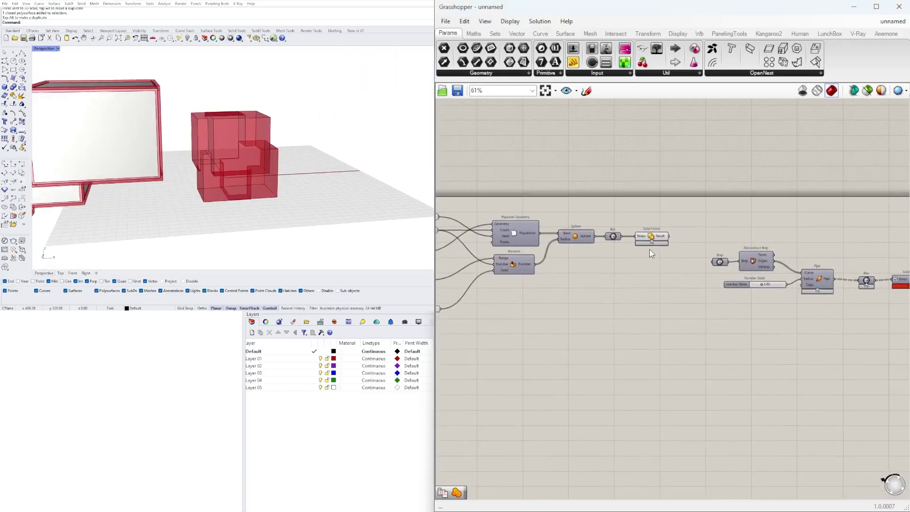
pyautogui.scroll(3, 649, 249)
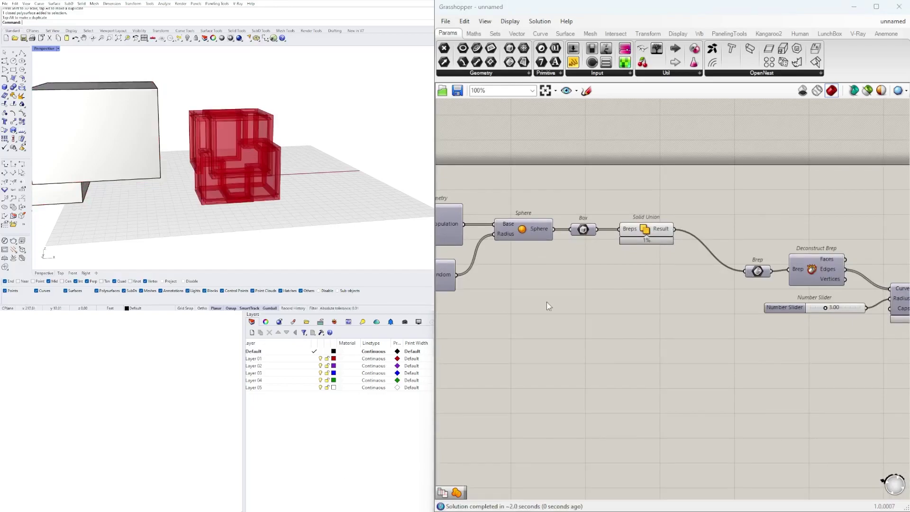
# Turn off the preview of all source components from the sliders through the new Solid Union.
pyautogui.moveTo(506, 303); pyautogui.dragTo(639, 274, button='right')
pyautogui.scroll(-5, 742, 291)
pyautogui.moveTo(746, 353); pyautogui.dragTo(489, 207)
pyautogui.middleClick(550, 210)
pyautogui.click(583, 175)
# Examine the generated frame in the Rhino viewport from several angles and review the component chain feeding it.
pyautogui.moveTo(351, 114); pyautogui.dragTo(230, 166, button='right')
pyautogui.scroll(3, 246, 138)
pyautogui.scroll(5, 256, 147)
pyautogui.scroll(-6, 261, 130)
pyautogui.scroll(2, 308, 152)
pyautogui.moveTo(387, 126); pyautogui.dragTo(283, 442, button='right')
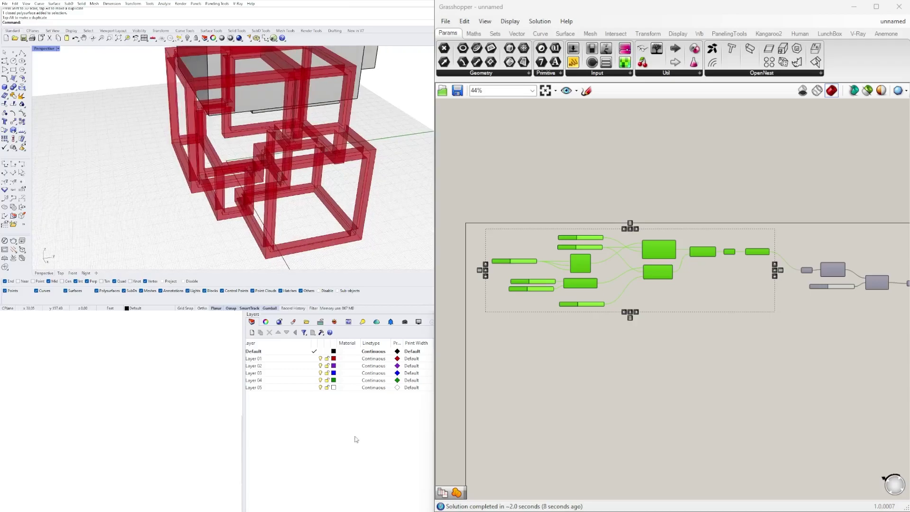
pyautogui.scroll(4, 658, 256)
pyautogui.moveTo(881, 242); pyautogui.dragTo(737, 257, button='right')
pyautogui.scroll(-3, 762, 263)
pyautogui.moveTo(819, 289); pyautogui.dragTo(663, 296, button='right')
pyautogui.scroll(1, 663, 297)
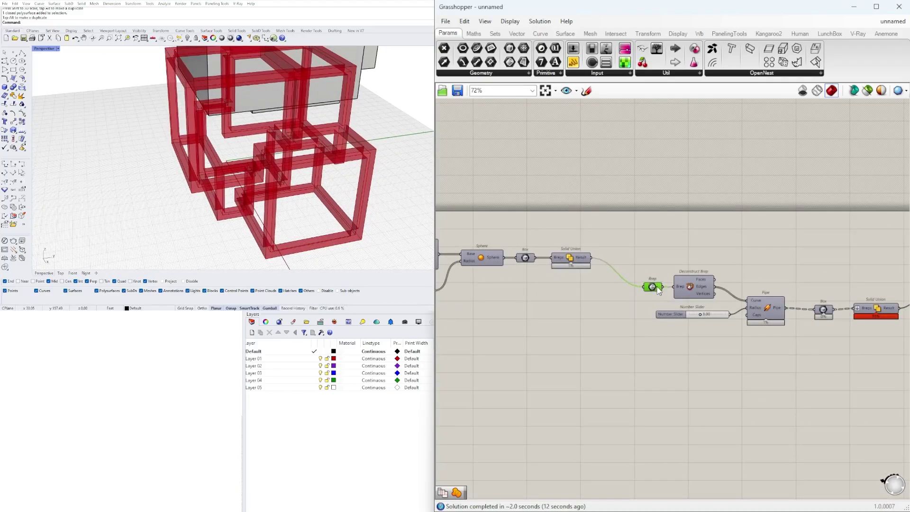
pyautogui.moveTo(339, 142); pyautogui.dragTo(242, 124, button='right')
pyautogui.scroll(7, 281, 101)
pyautogui.scroll(-1, 636, 234)
pyautogui.scroll(-2, 572, 272)
pyautogui.moveTo(572, 273); pyautogui.dragTo(768, 279, button='right')
pyautogui.scroll(3, 601, 276)
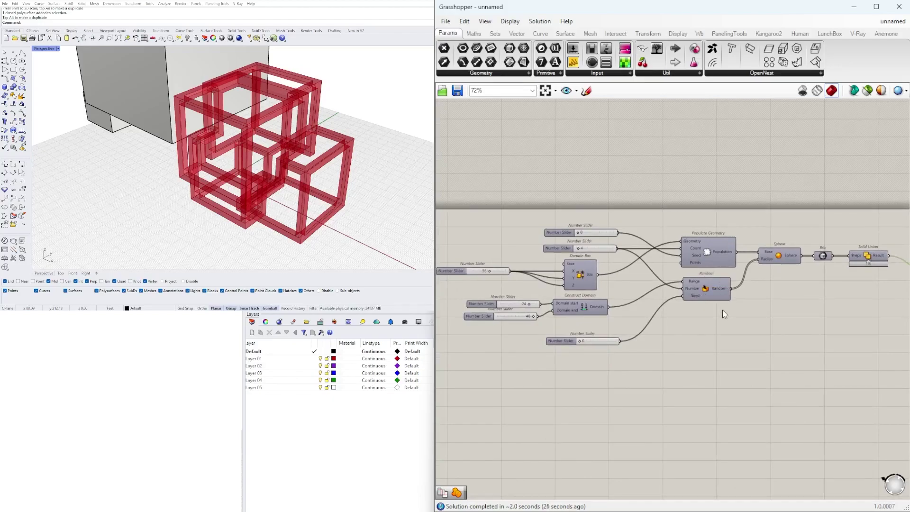
pyautogui.moveTo(345, 141)
pyautogui.mouseDown(button='right')
pyautogui.moveTo(170, 153)
pyautogui.moveTo(327, 152)
pyautogui.moveTo(369, 138)
pyautogui.moveTo(285, 145)
pyautogui.moveTo(341, 141)
pyautogui.mouseUp(button='right')
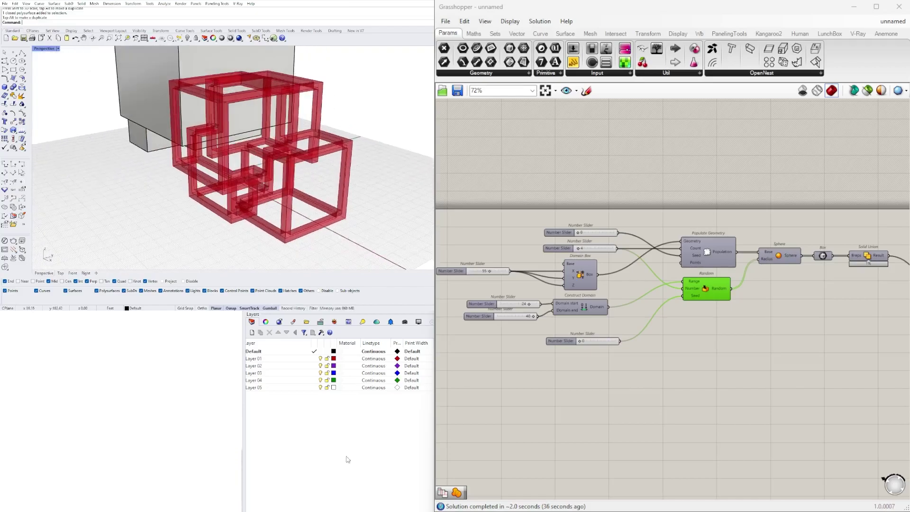
# Move the frame components from Brep through Merge Faces closer to the new Solid Union, in line with it.
pyautogui.scroll(-3, 728, 305)
pyautogui.scroll(2, 684, 308)
pyautogui.moveTo(822, 328); pyautogui.dragTo(639, 253)
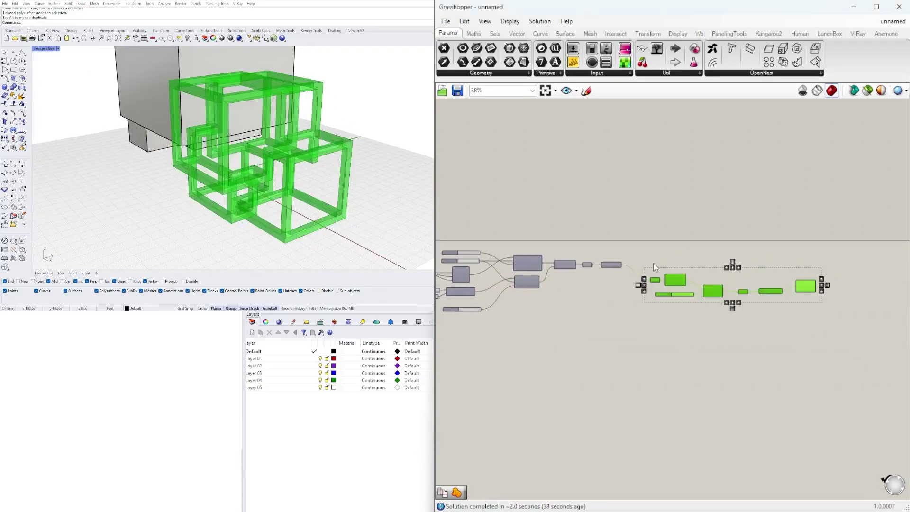
pyautogui.scroll(2, 695, 289)
pyautogui.moveTo(696, 289); pyautogui.dragTo(673, 265)
pyautogui.click(647, 337)
pyautogui.scroll(-2, 647, 337)
pyautogui.moveTo(566, 353); pyautogui.dragTo(645, 342, button='right')
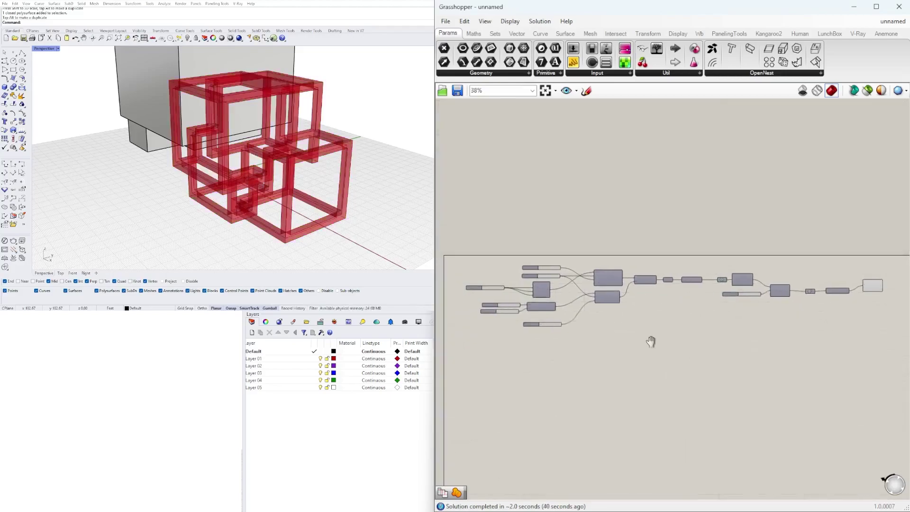
# Move the Merge Faces component closer to the last Solid Union and align it with that row.
pyautogui.scroll(2, 586, 297)
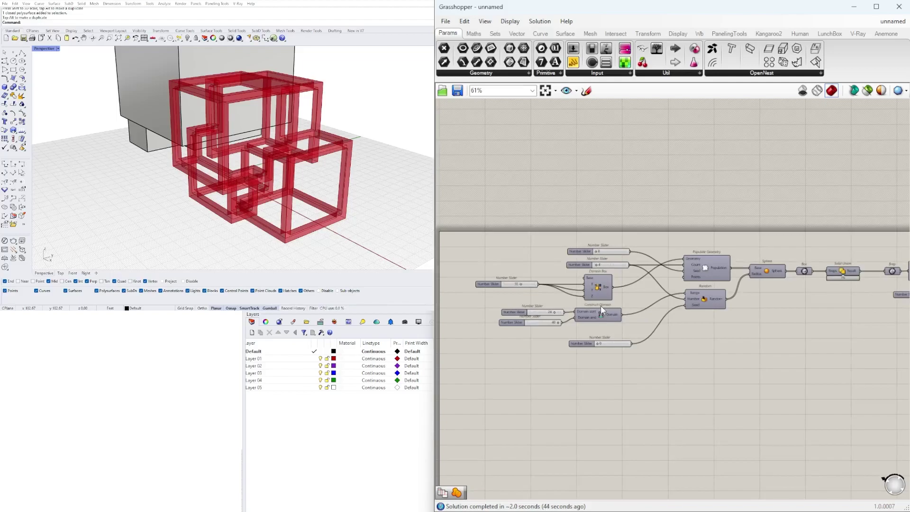
pyautogui.scroll(-2, 658, 321)
pyautogui.moveTo(721, 338); pyautogui.dragTo(676, 291, button='right')
pyautogui.scroll(5, 684, 289)
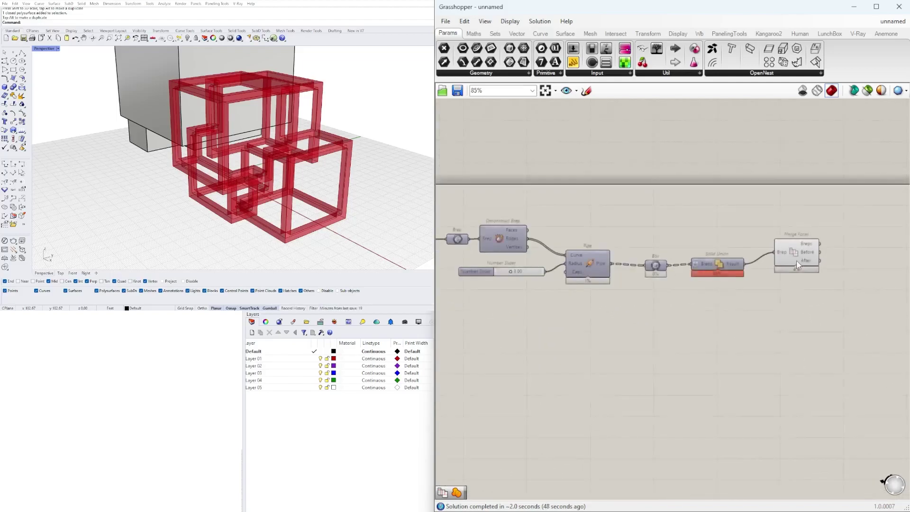
pyautogui.click(783, 277)
pyautogui.scroll(-4, 615, 351)
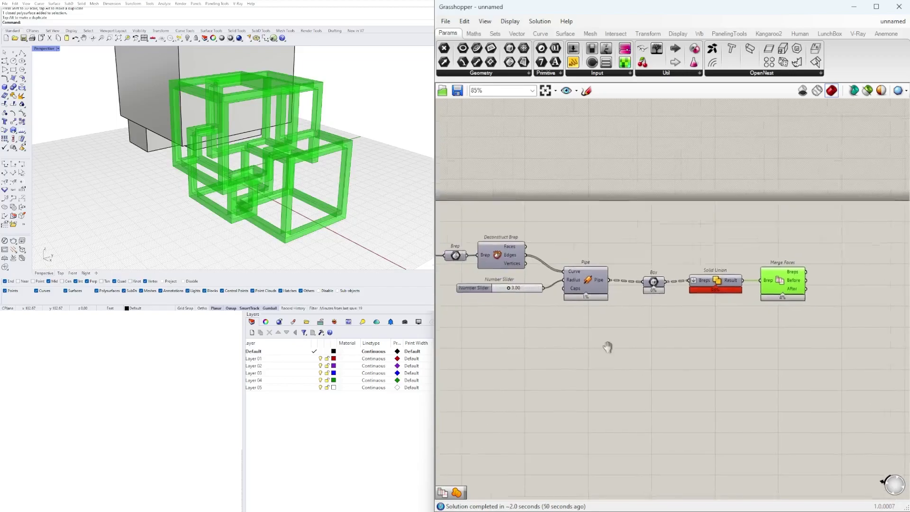